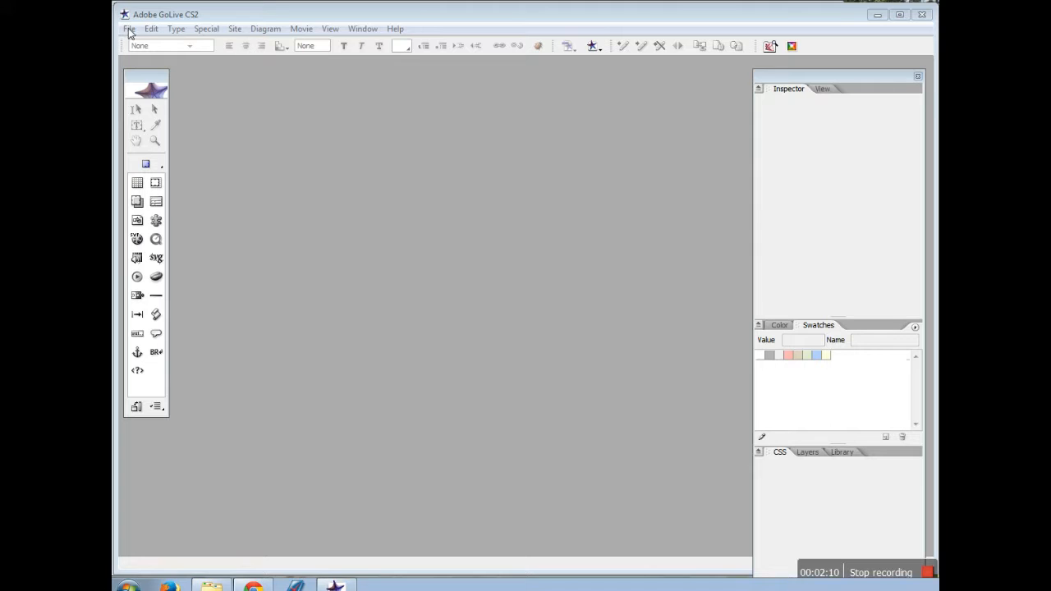
Open lesson04.site from the network drive's Lesson04 > lesson04start folder
click(129, 29)
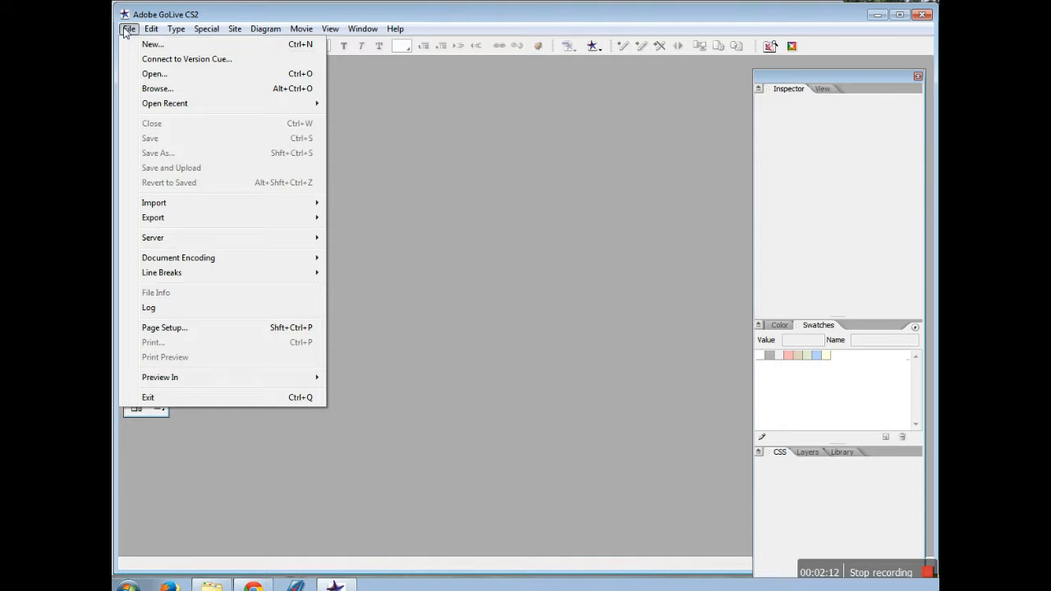
click(162, 75)
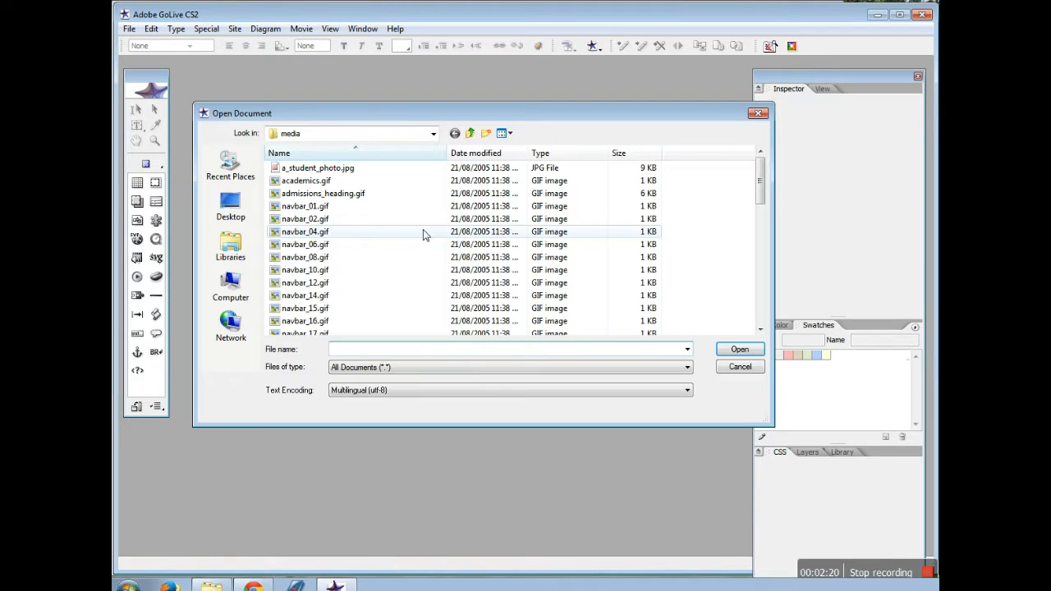
click(232, 288)
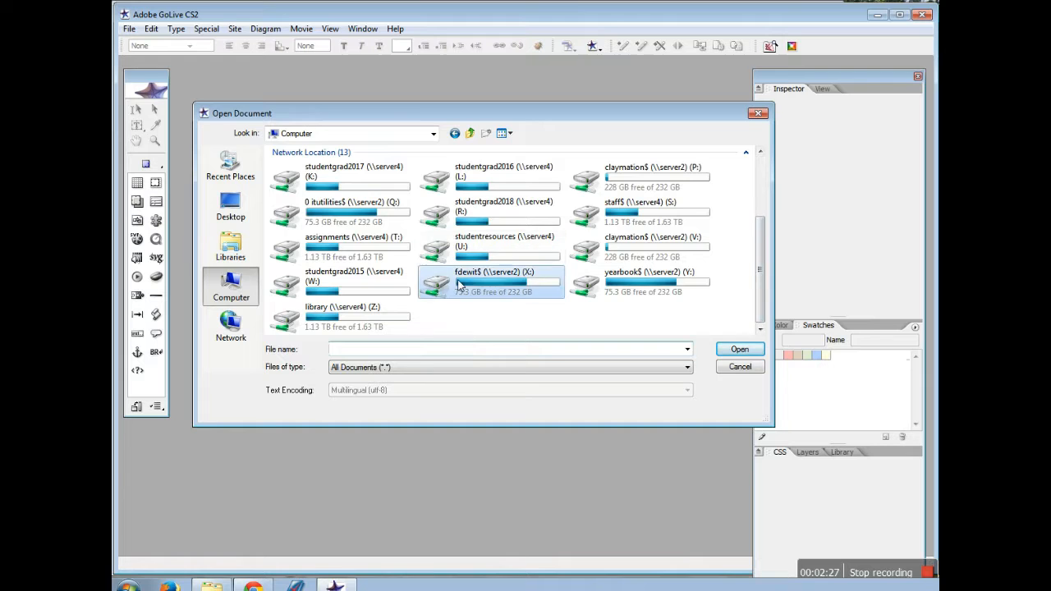
double_click(457, 285)
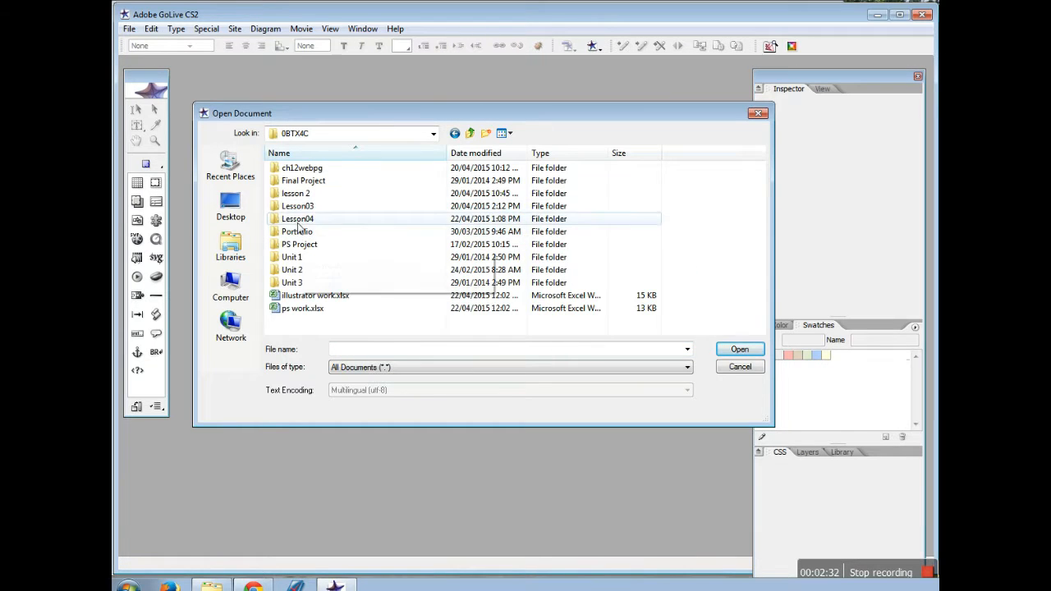
double_click(298, 218)
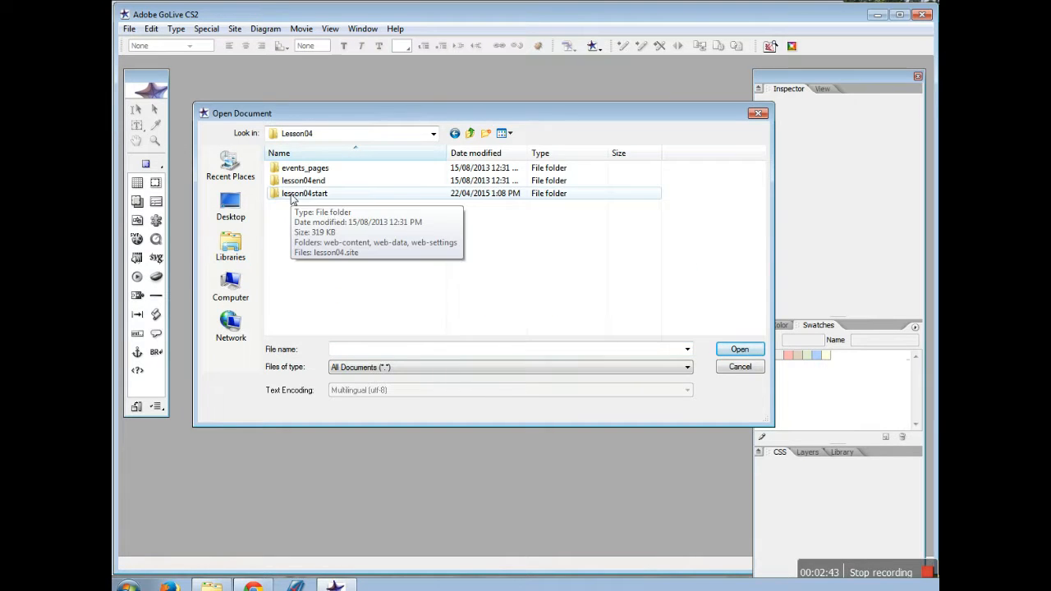
double_click(291, 194)
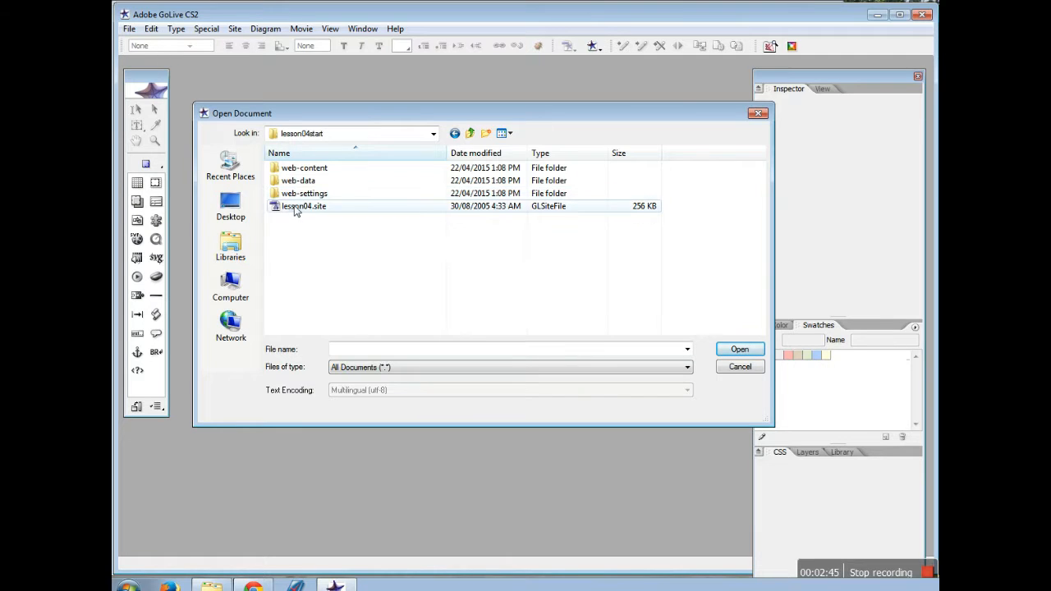
click(297, 207)
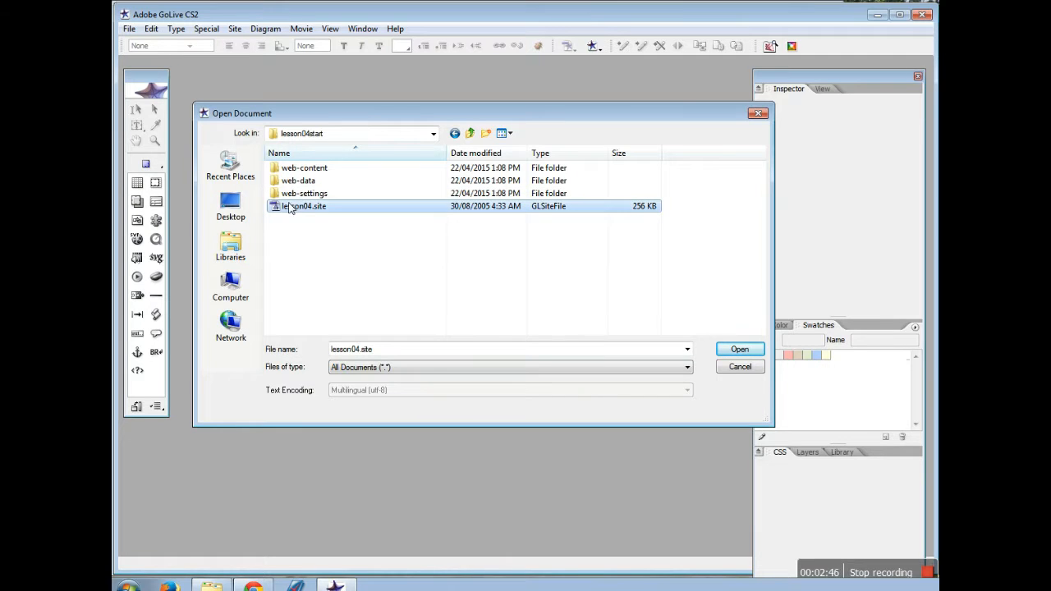
click(739, 350)
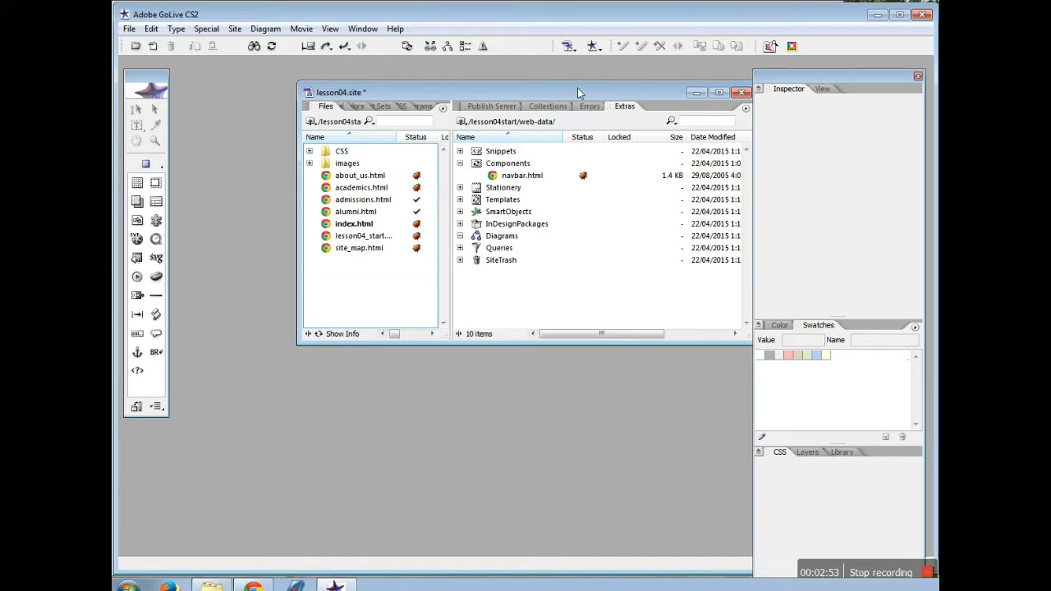
Move the site window aside and select lesson04_start.html in the Files list
drag(577, 87, 496, 117)
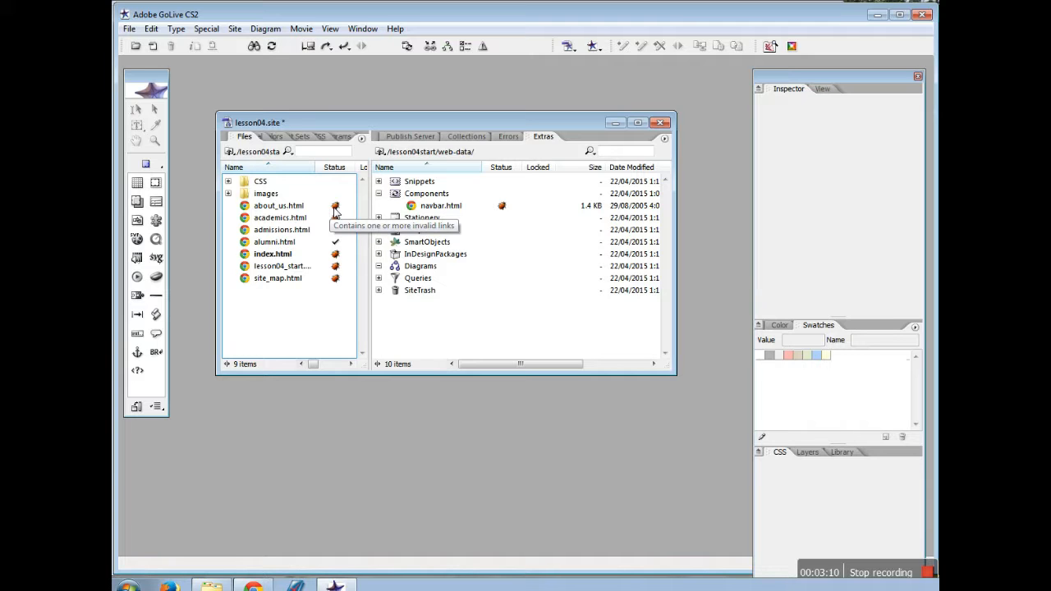
click(278, 267)
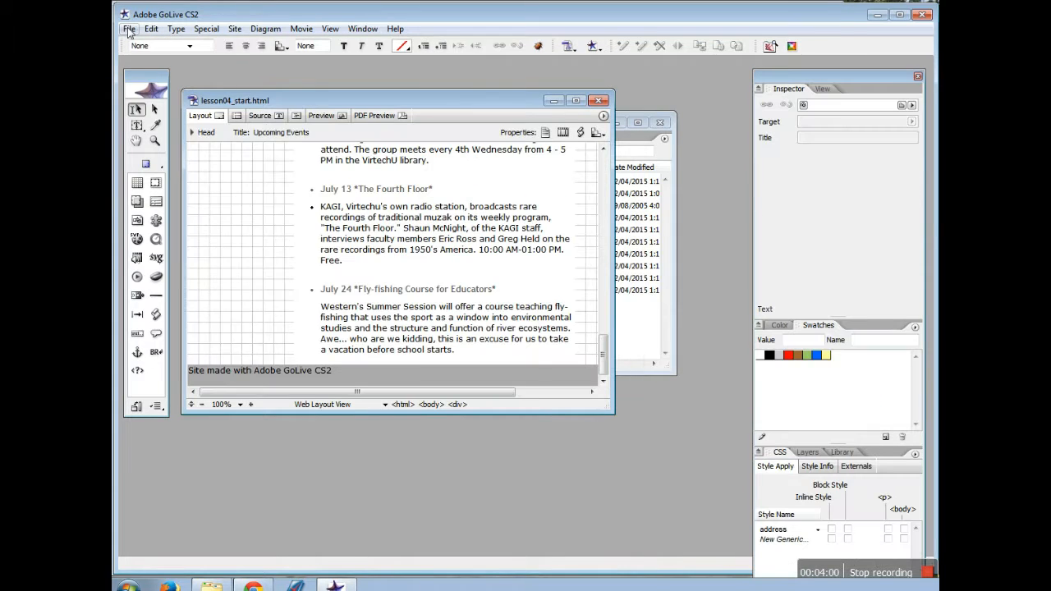
Save the page as 'events' into the site's Root web-content folder
click(129, 29)
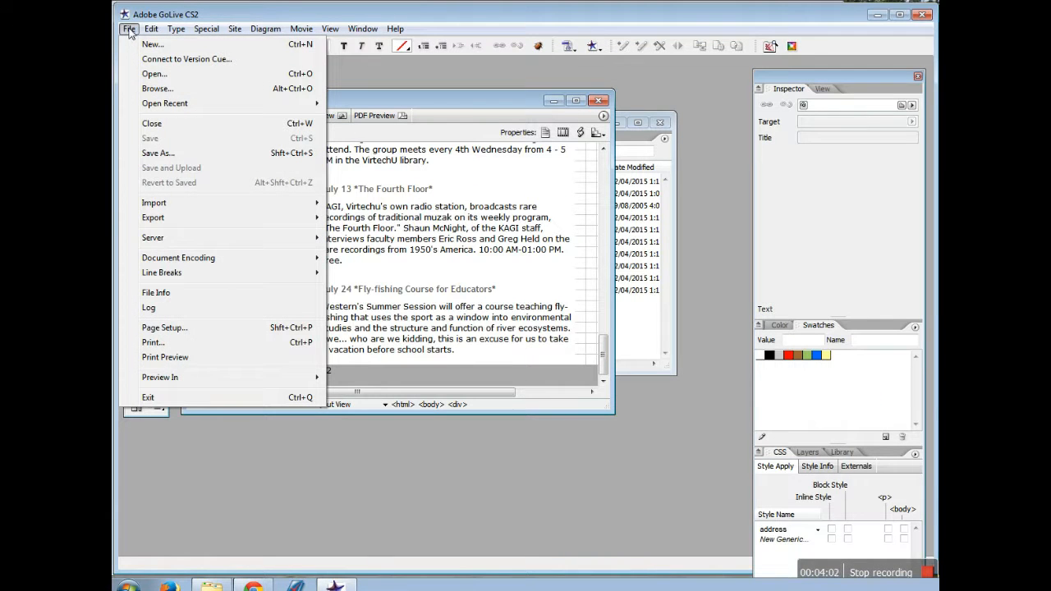
click(164, 154)
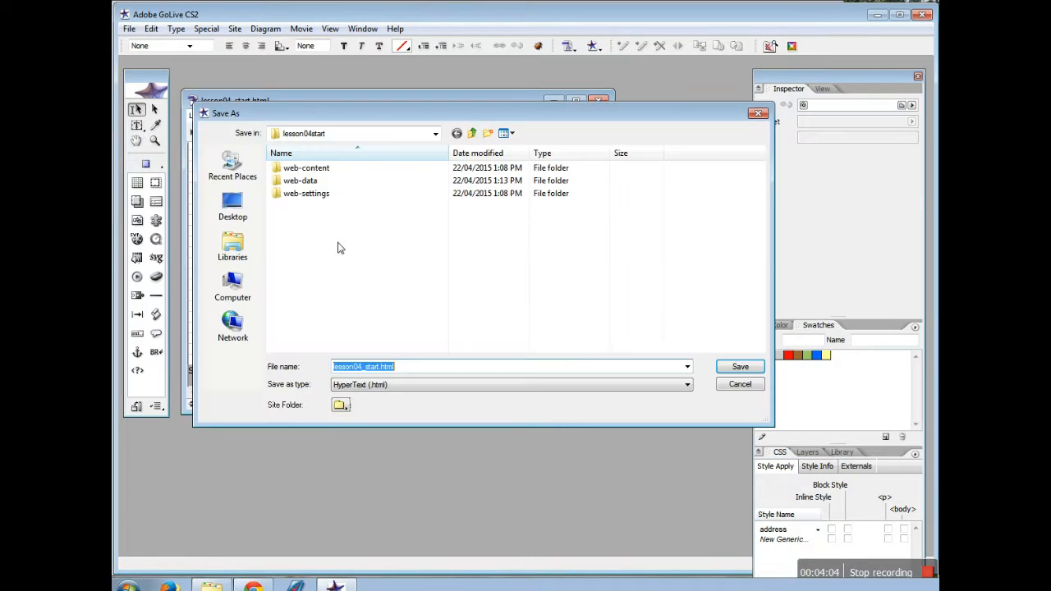
text(events)
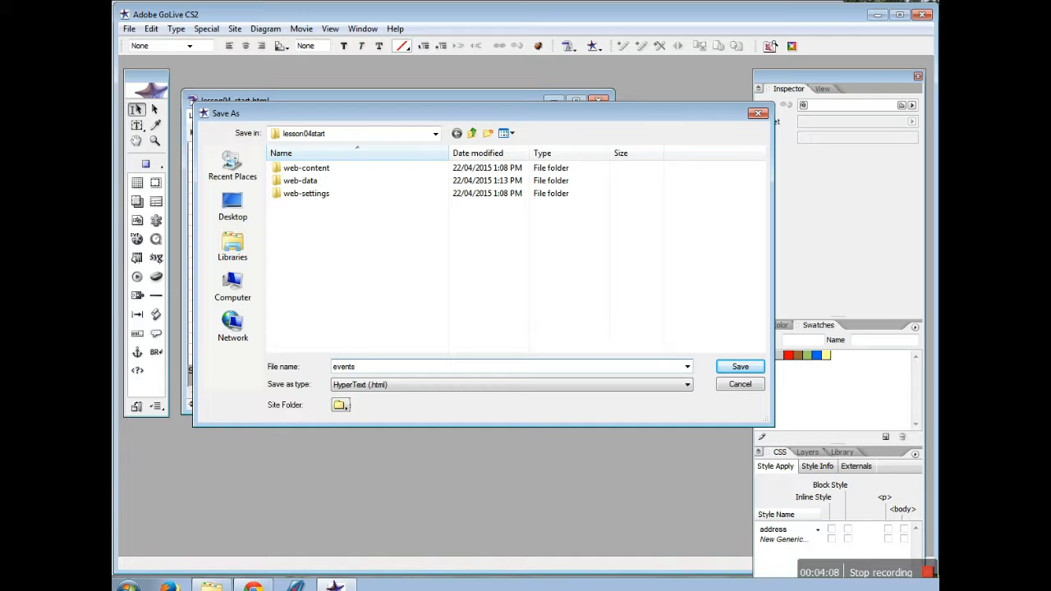
click(340, 405)
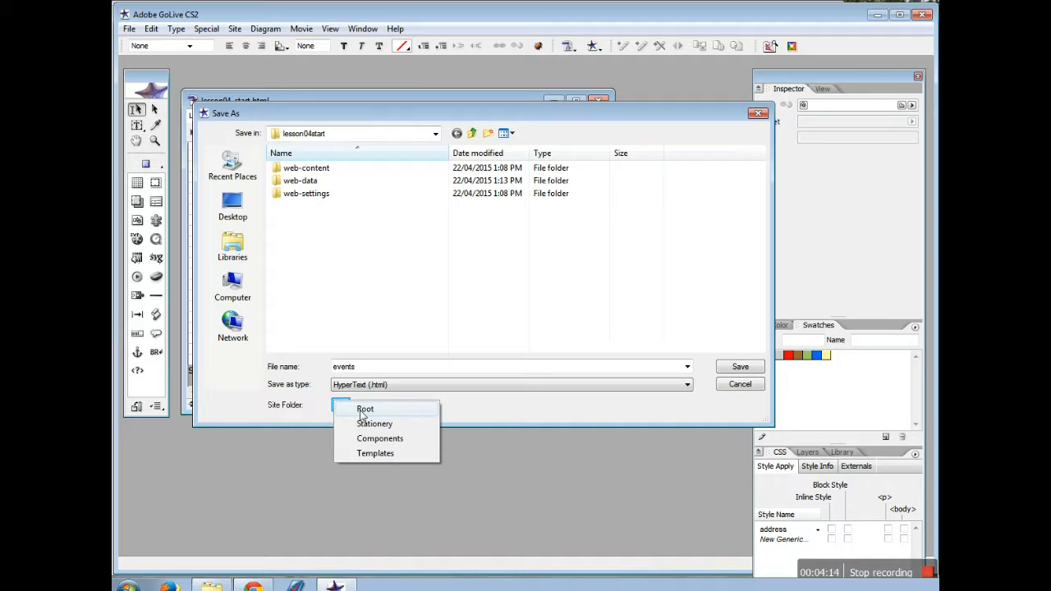
click(364, 410)
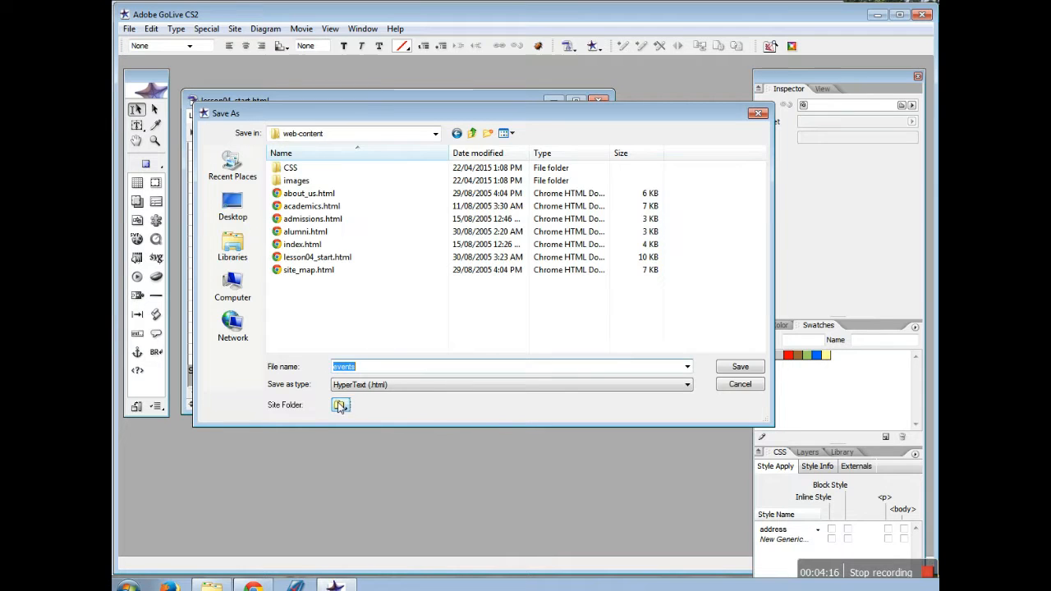
click(747, 370)
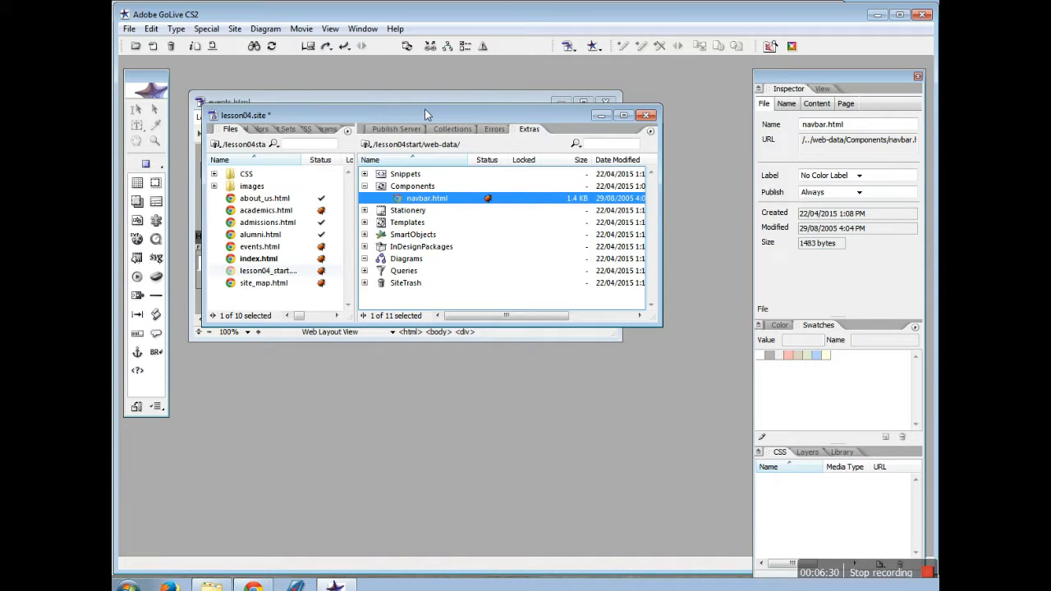
Move the site window to the lower half and enlarge the events.html window above it
drag(427, 111, 411, 346)
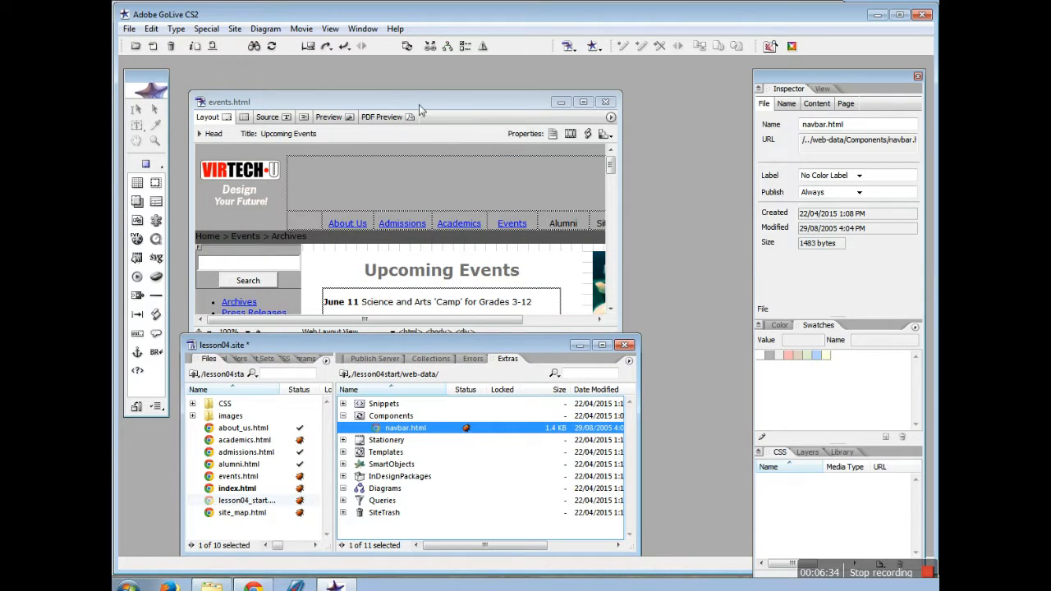
drag(419, 104, 416, 71)
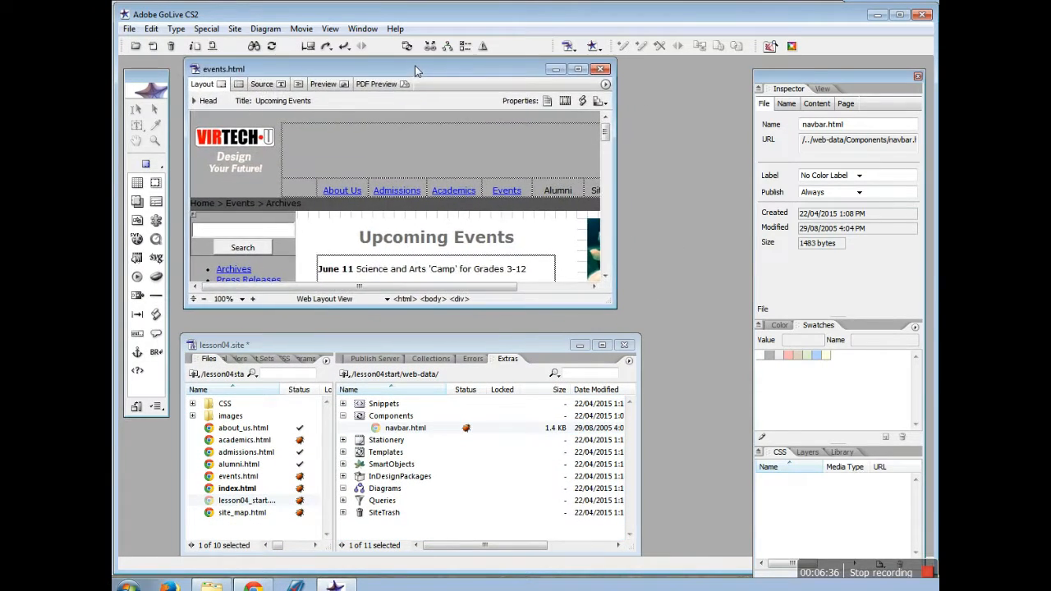
drag(616, 307, 639, 327)
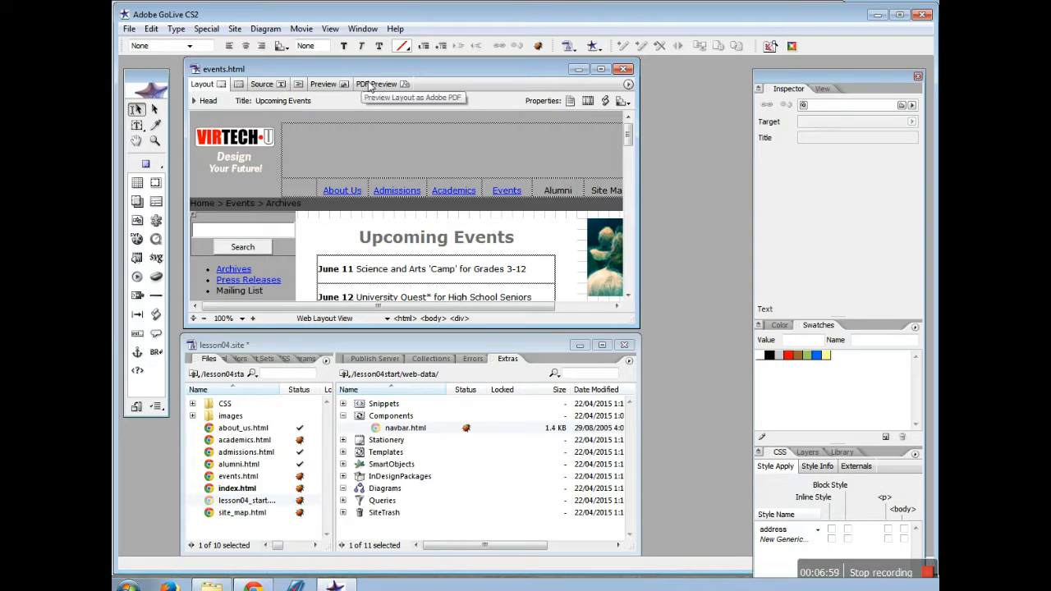
Replace the About Us link with one to about_us.html, then select the Alumni text
click(353, 196)
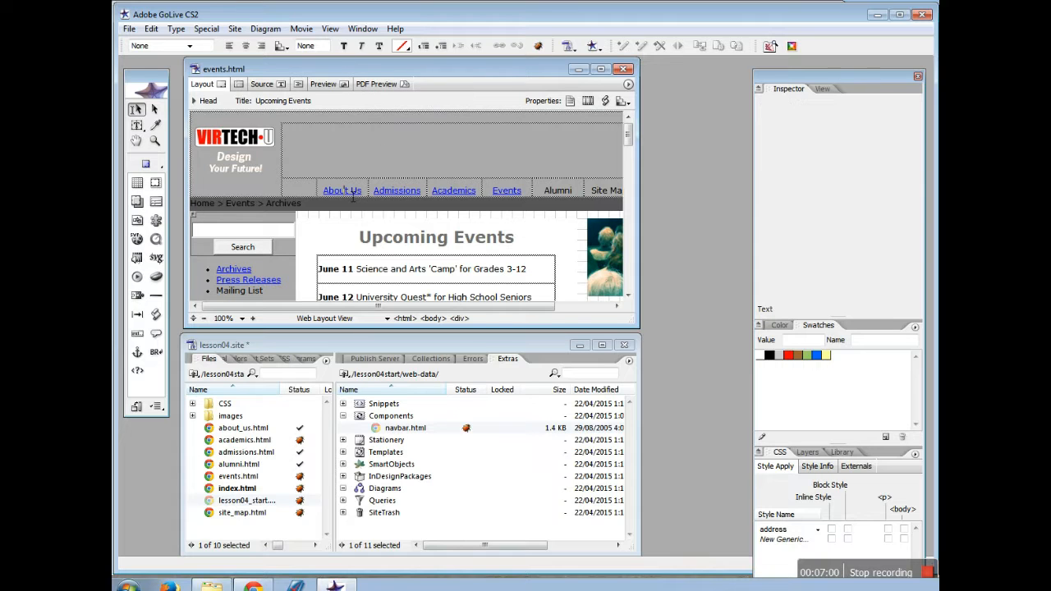
click(343, 190)
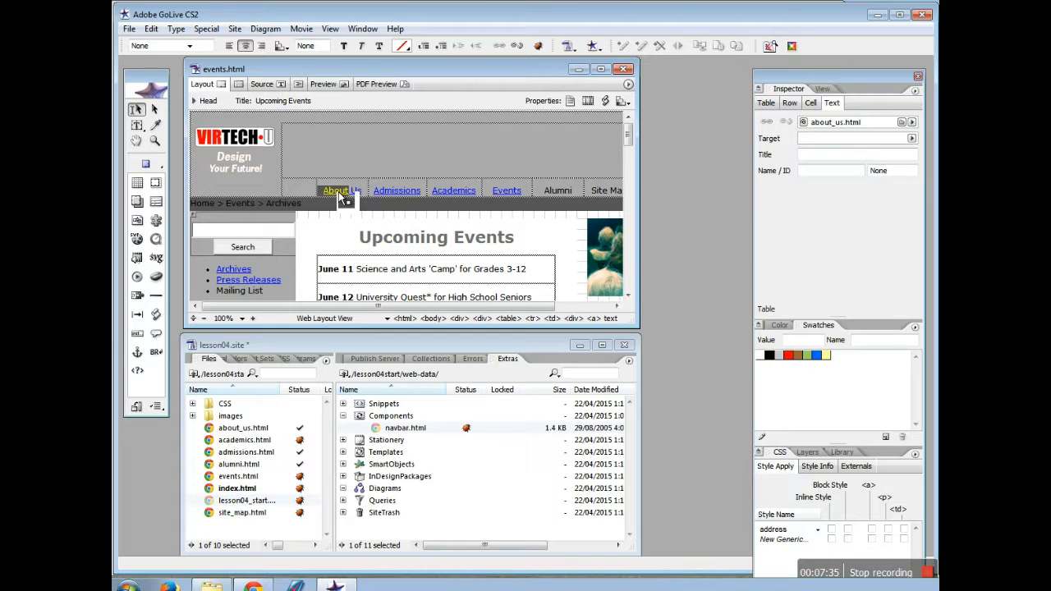
click(348, 192)
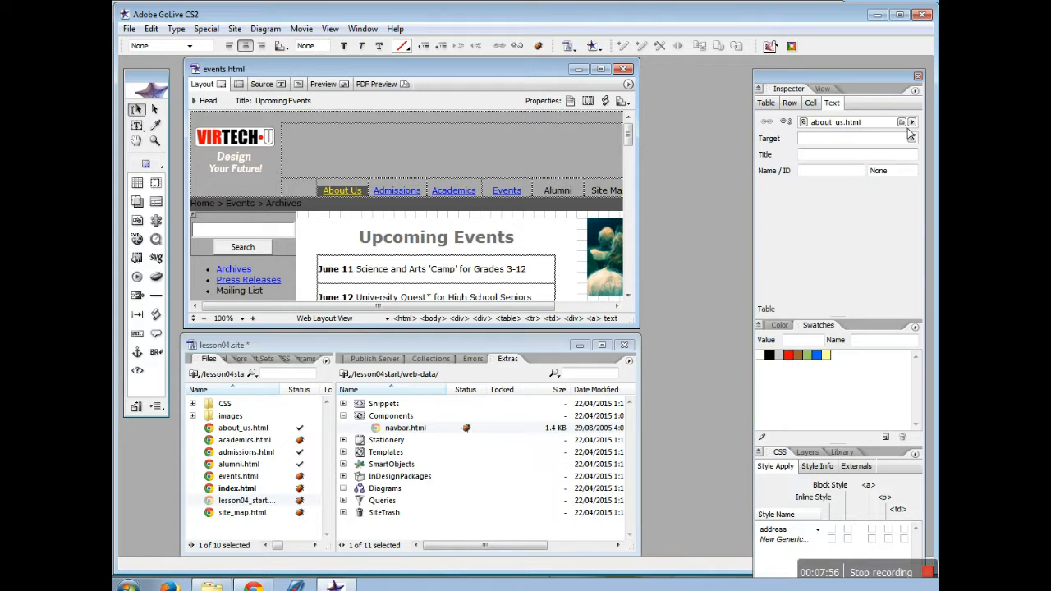
click(787, 122)
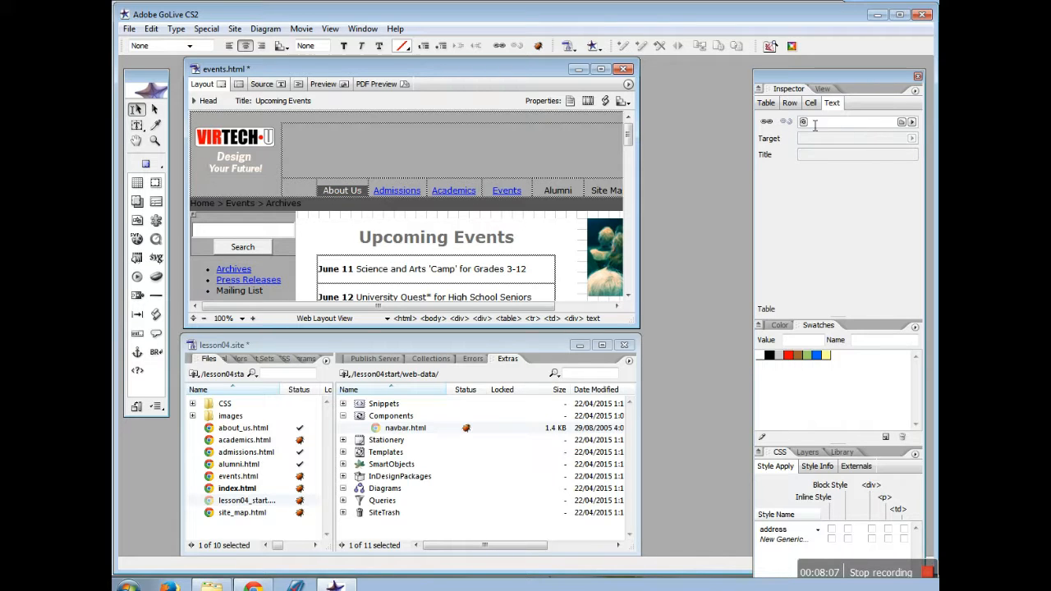
drag(804, 121, 230, 433)
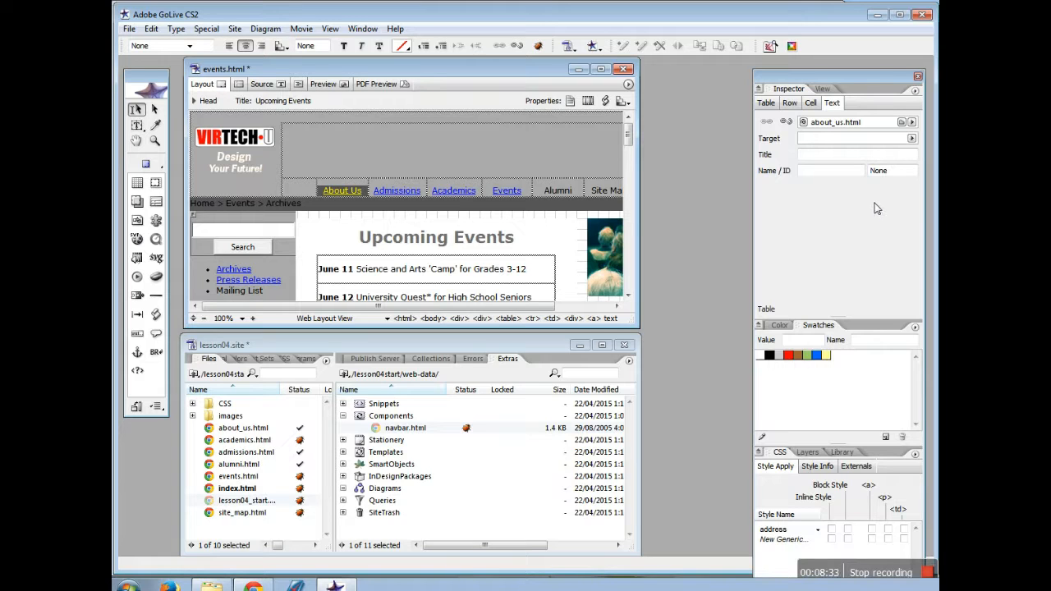
click(563, 192)
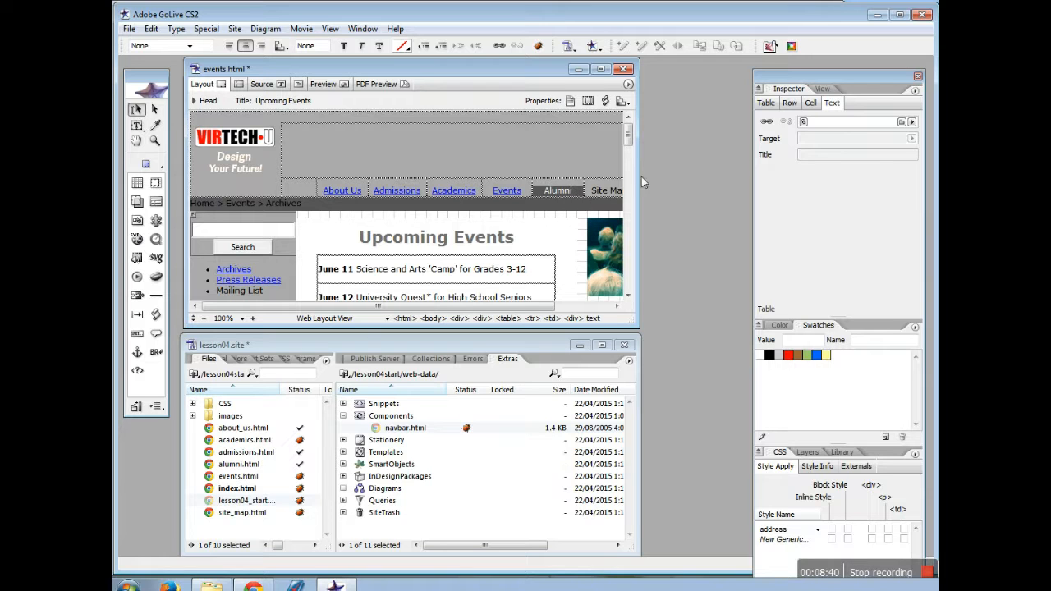
Link Alumni to alumni.html and Site Map to site_map.html, then save events.html
drag(804, 122, 236, 467)
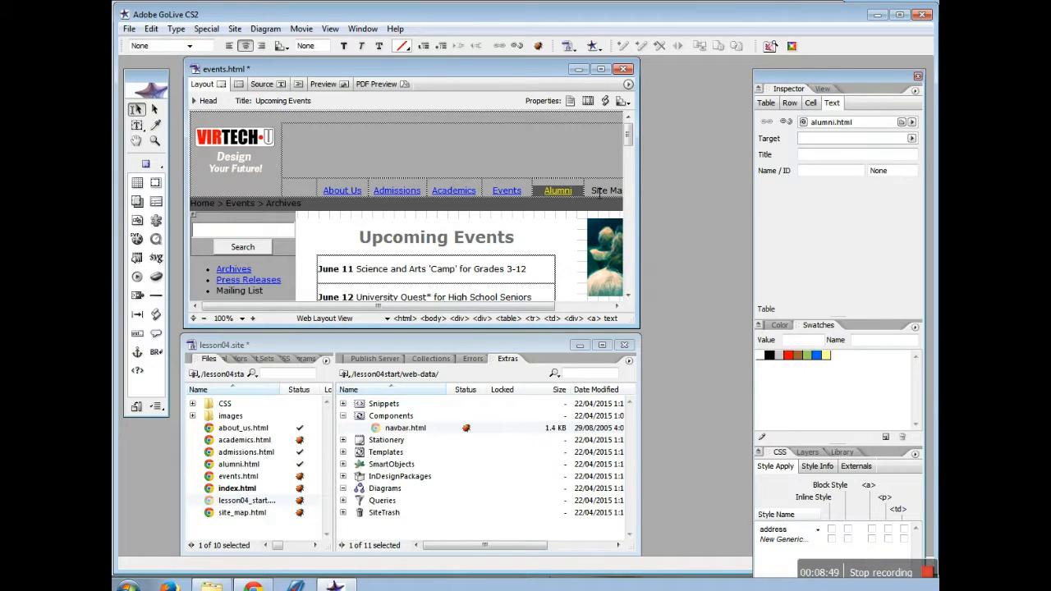
drag(592, 191, 634, 195)
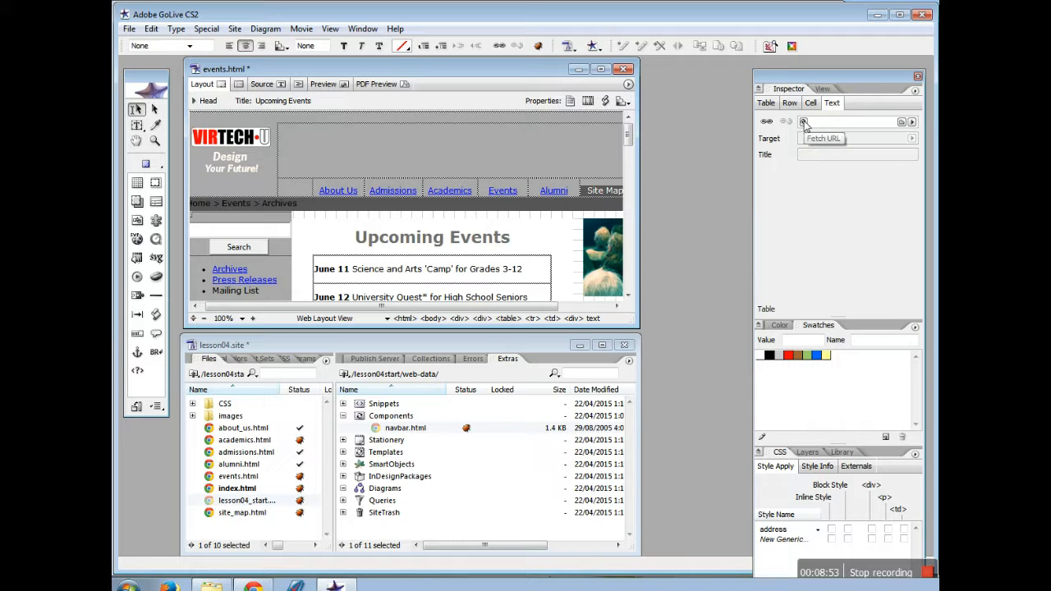
drag(803, 121, 263, 514)
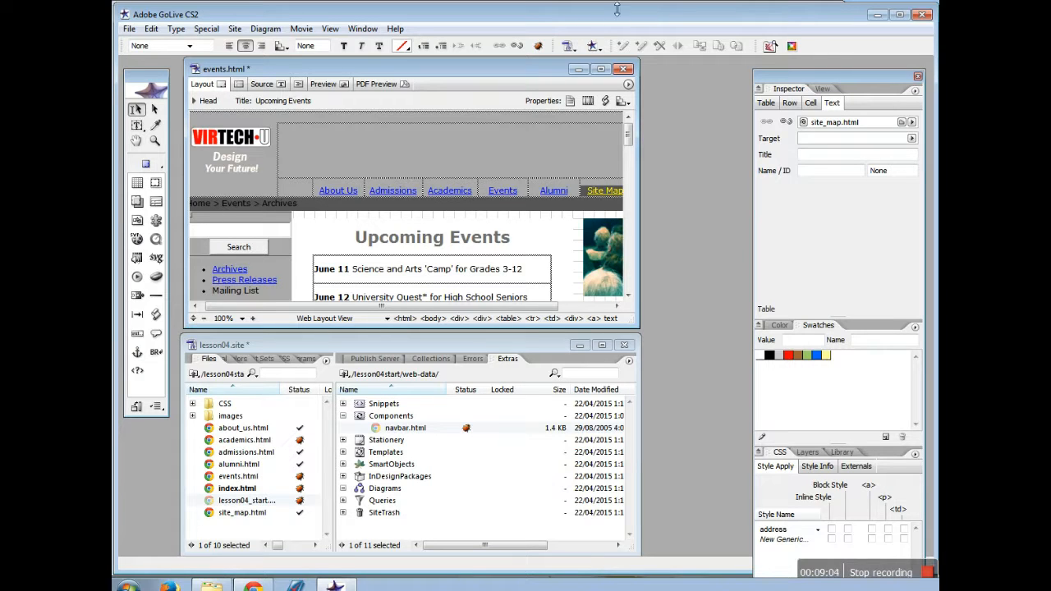
click(128, 28)
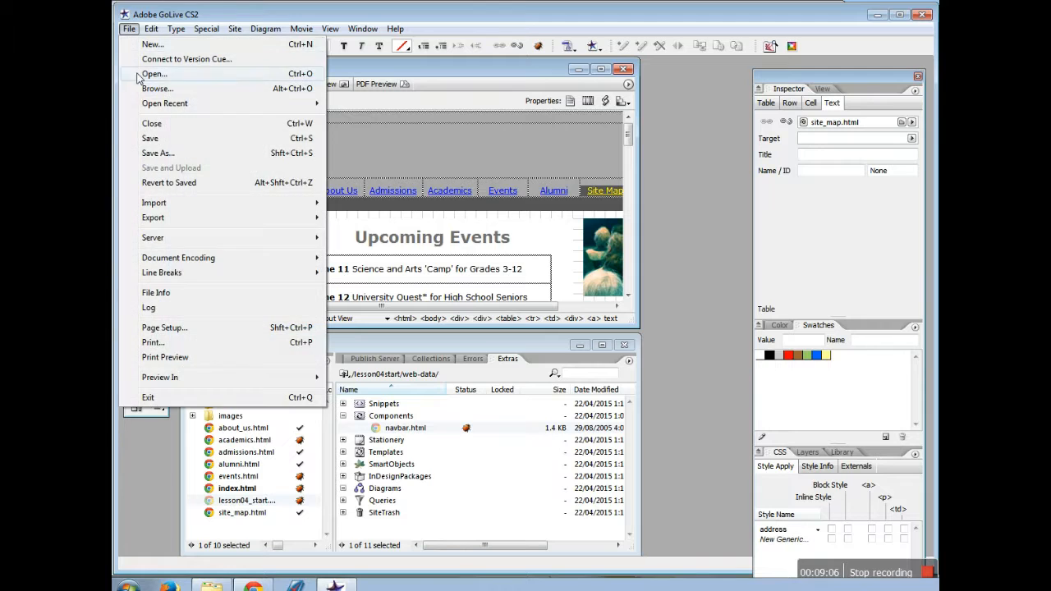
click(162, 141)
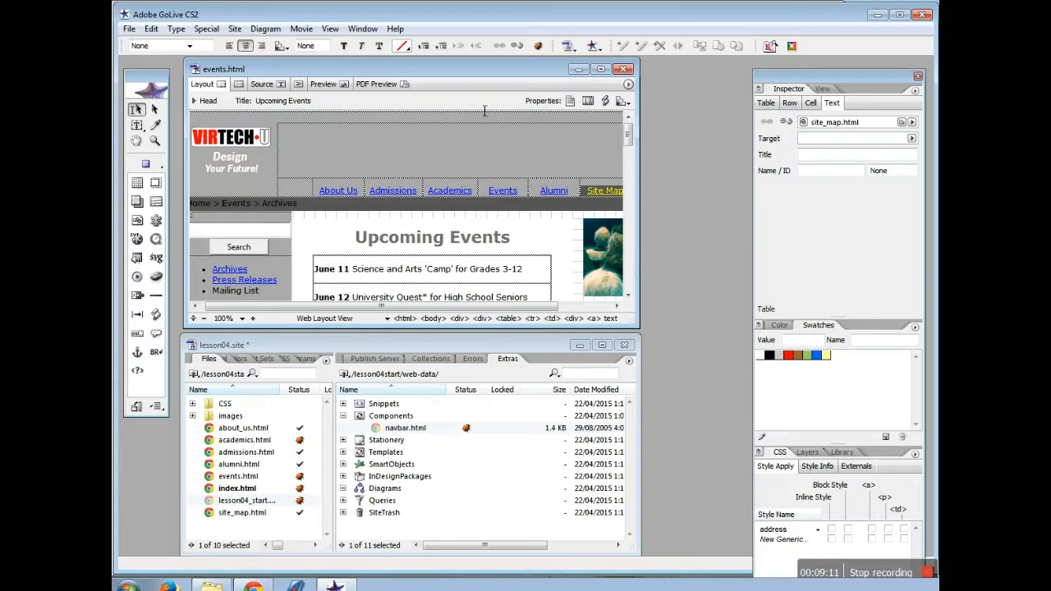
Preview events.html, then return to Layout view and scroll back to the top-left
click(327, 84)
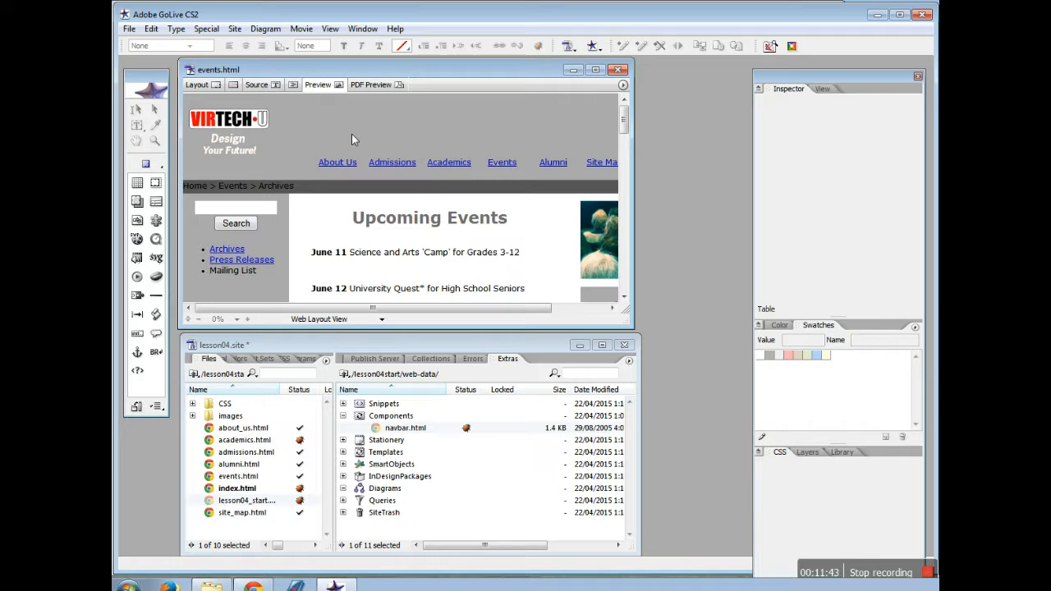
click(208, 86)
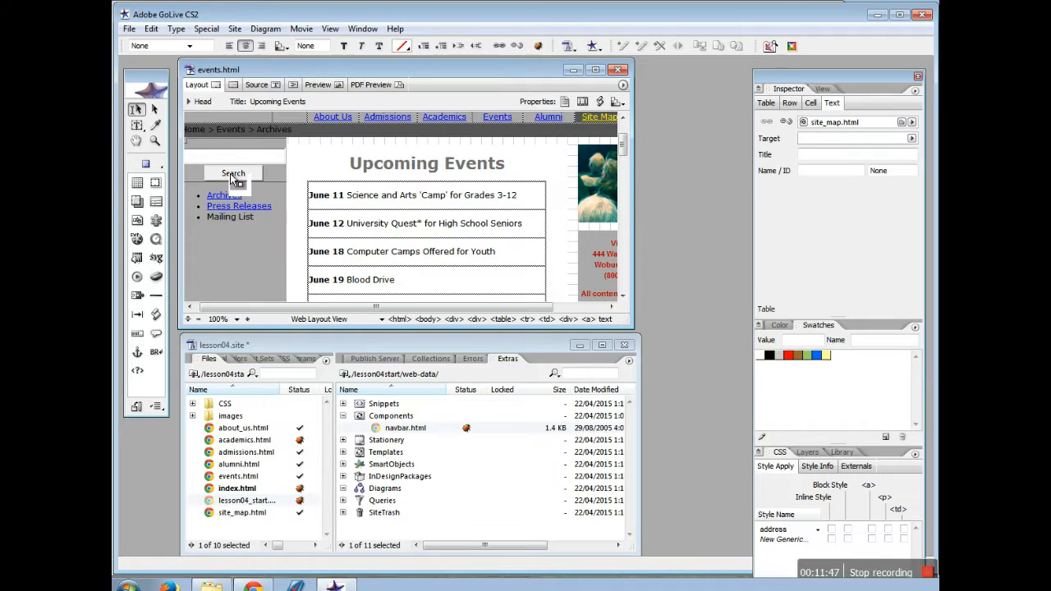
drag(357, 309, 296, 309)
drag(624, 143, 624, 130)
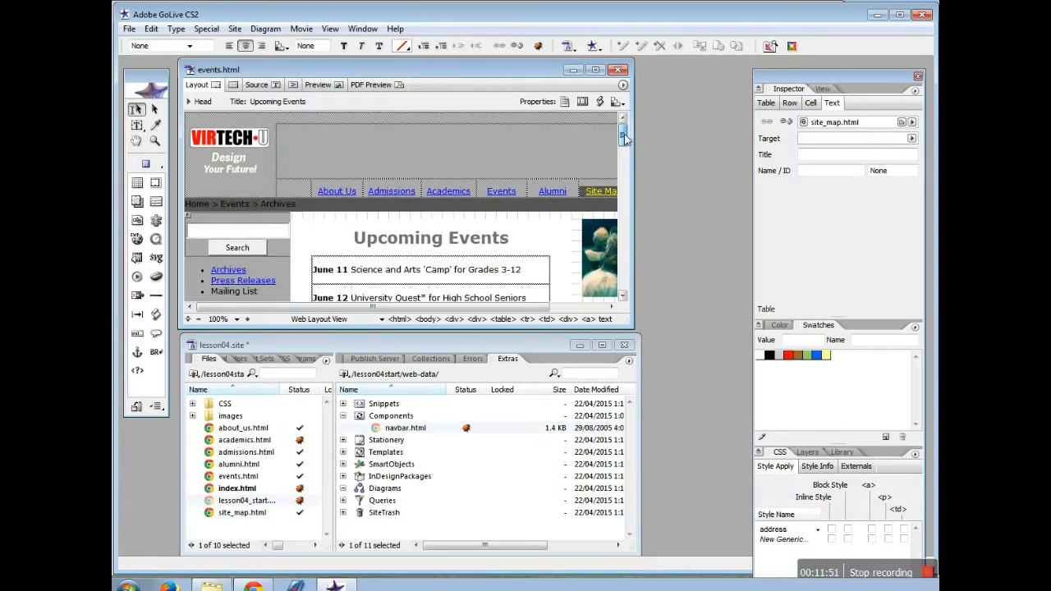
Link the VIRTECH-U logo image to index.html via the Inspector's Link settings
click(230, 138)
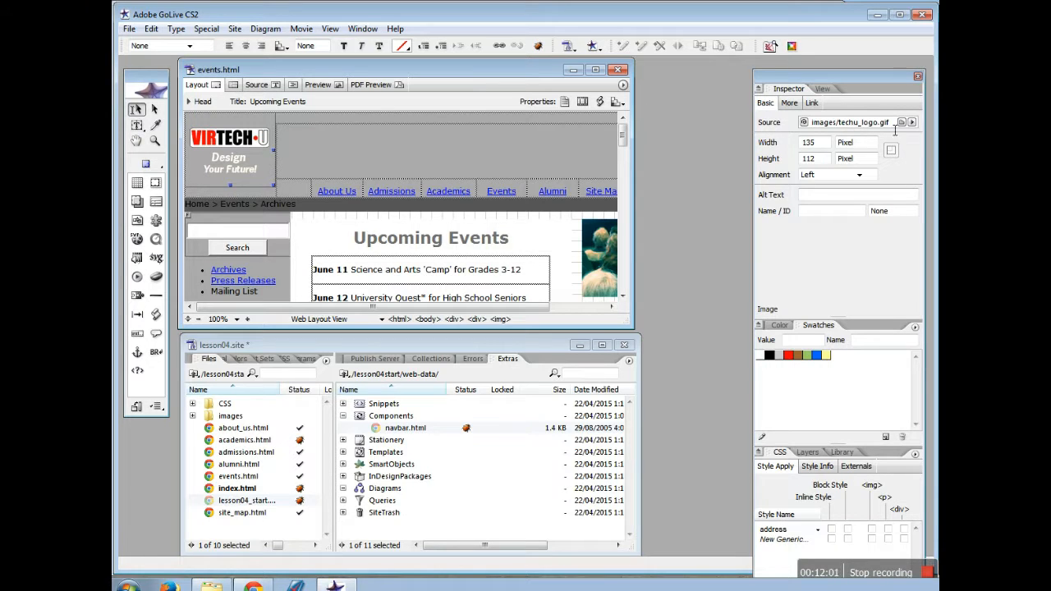
click(812, 104)
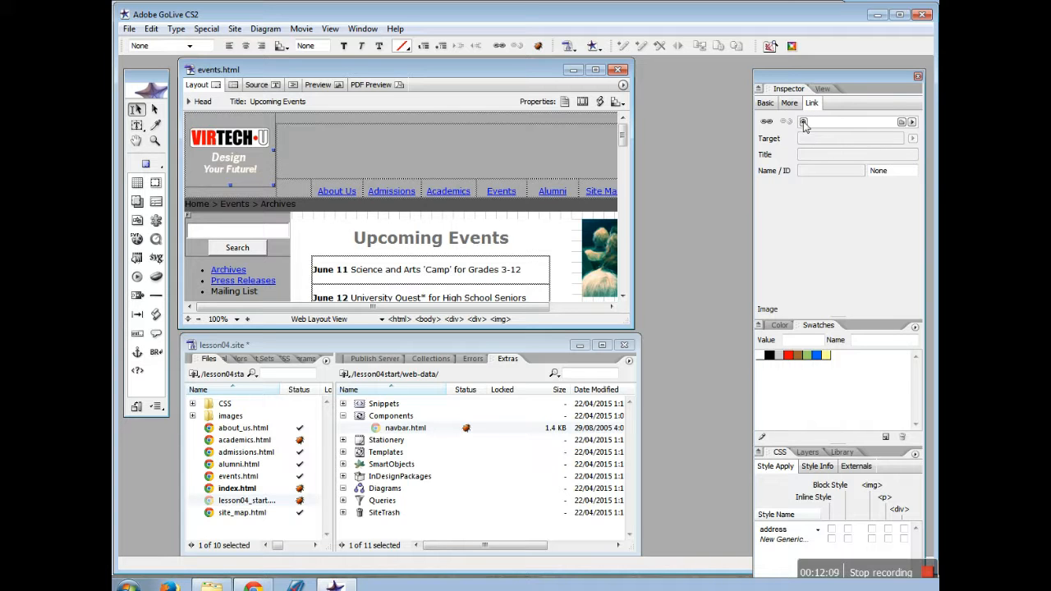
drag(804, 122, 244, 491)
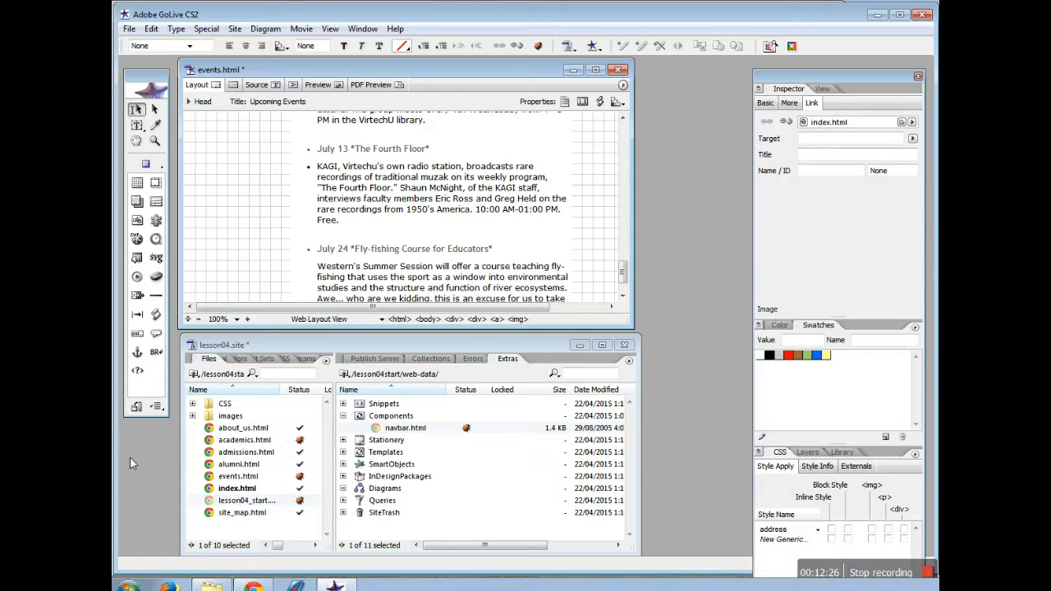
Preview and save events.html, then open about_us.html from the site's Files list
click(333, 86)
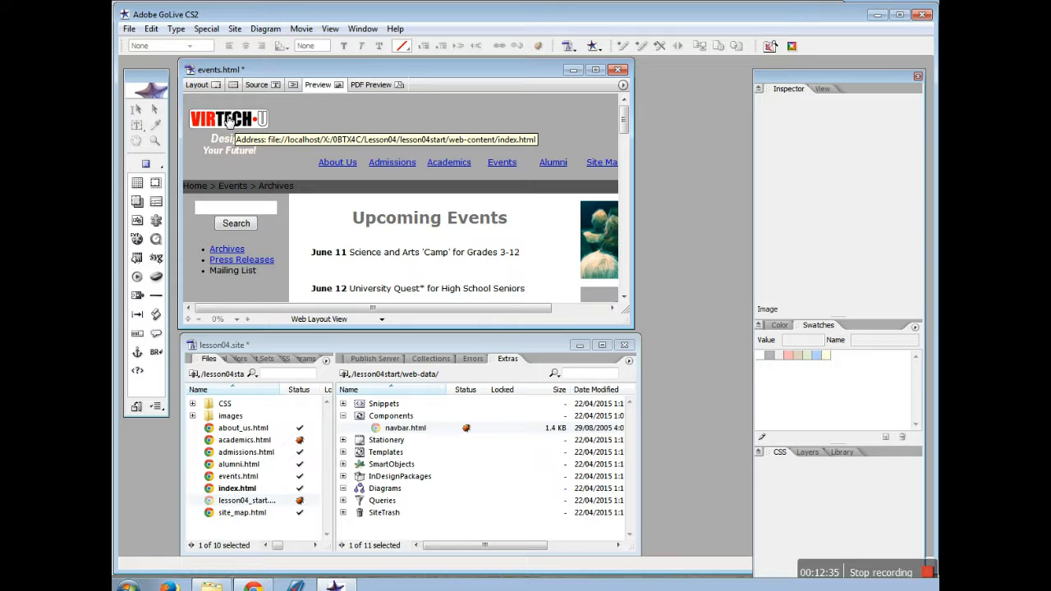
click(129, 28)
click(165, 138)
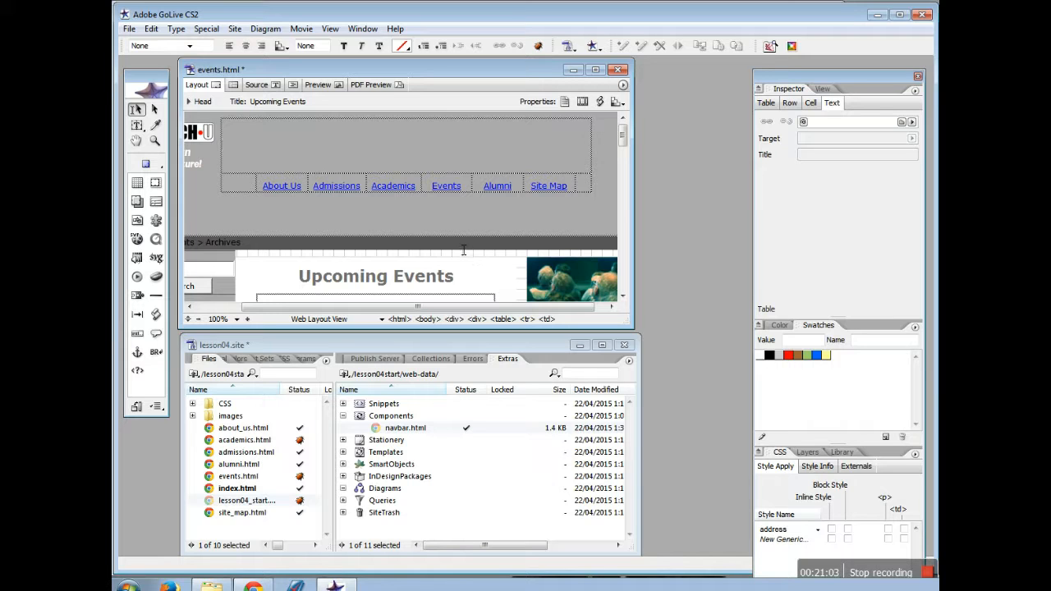
double_click(246, 429)
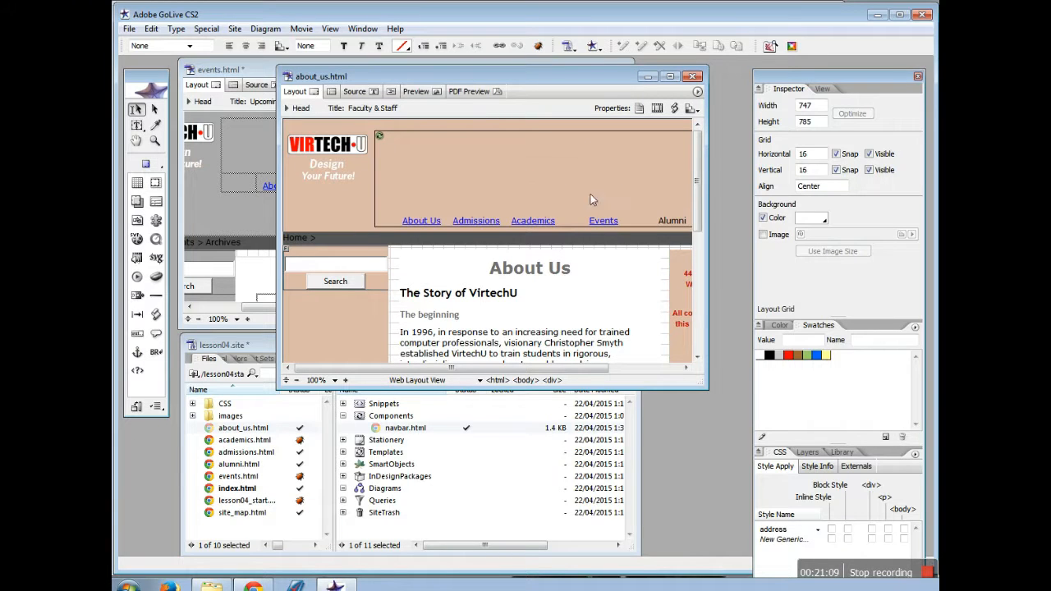
Select the navbar component holding the About Us, Admissions and Events links atop about_us.html
click(429, 220)
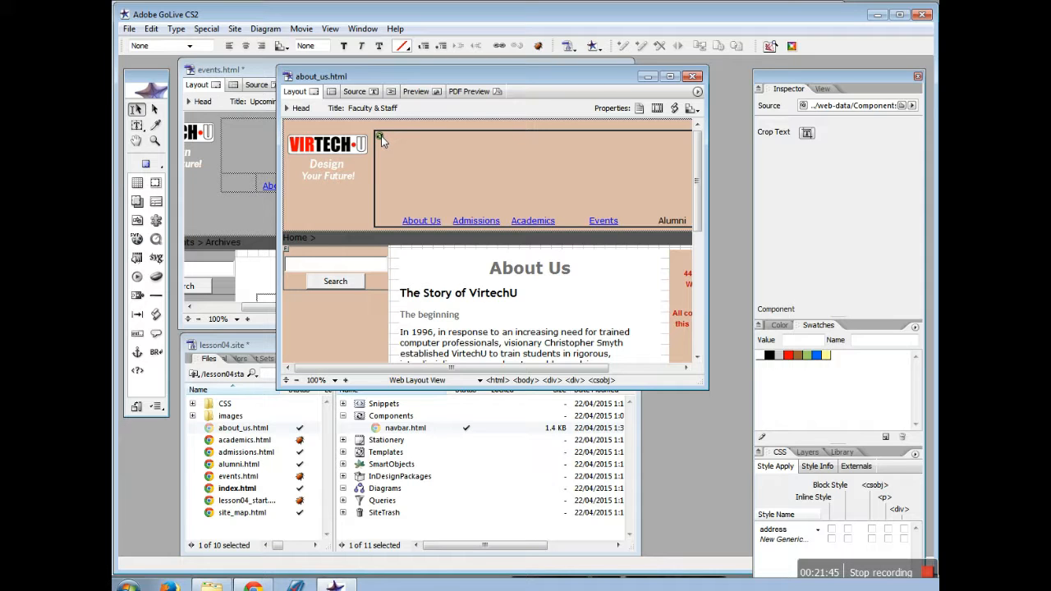
Open the navbar.html component and link its Alumni entry to the alumni page
double_click(486, 180)
click(492, 181)
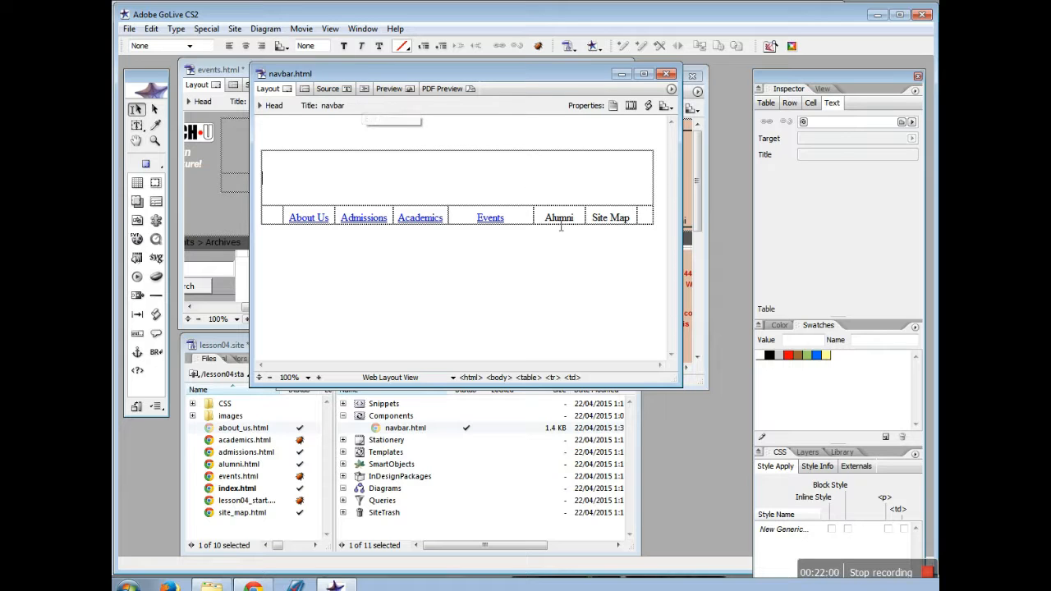
drag(546, 227, 580, 230)
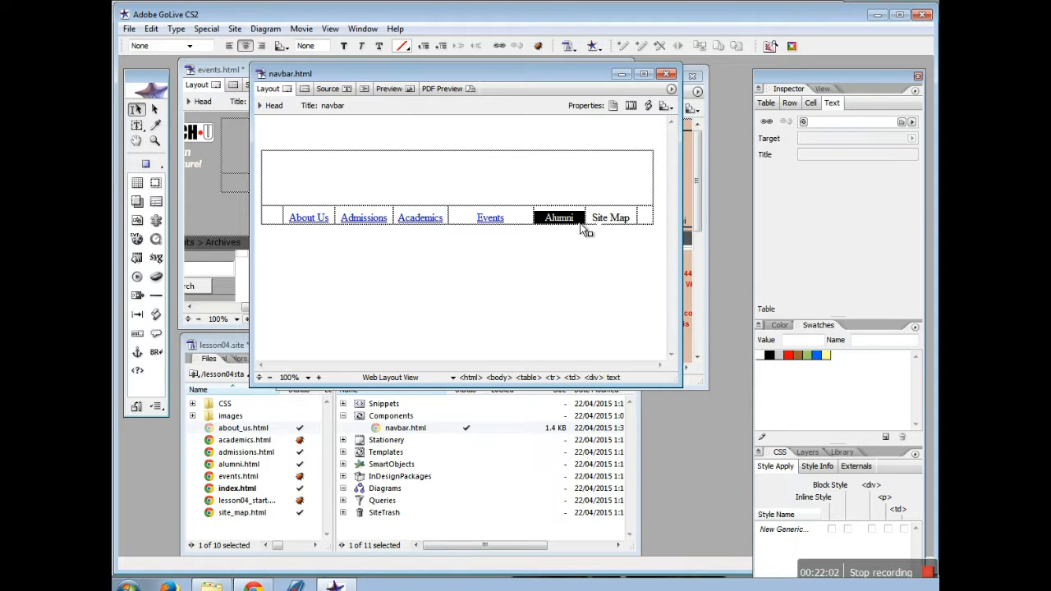
drag(807, 123, 251, 464)
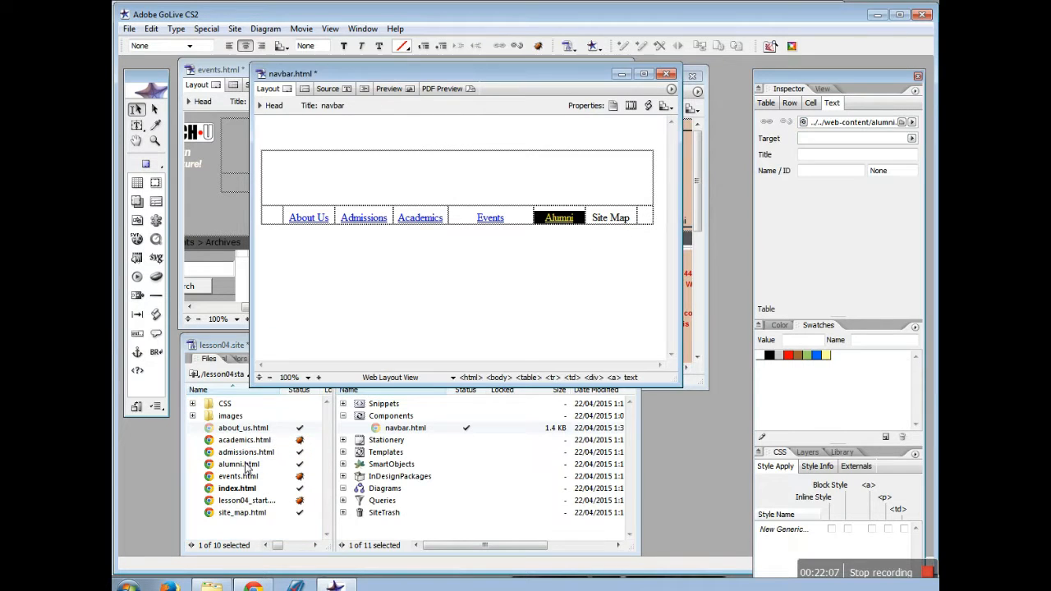
Link the navbar's Site Map entry to site_map.html
drag(639, 220, 588, 218)
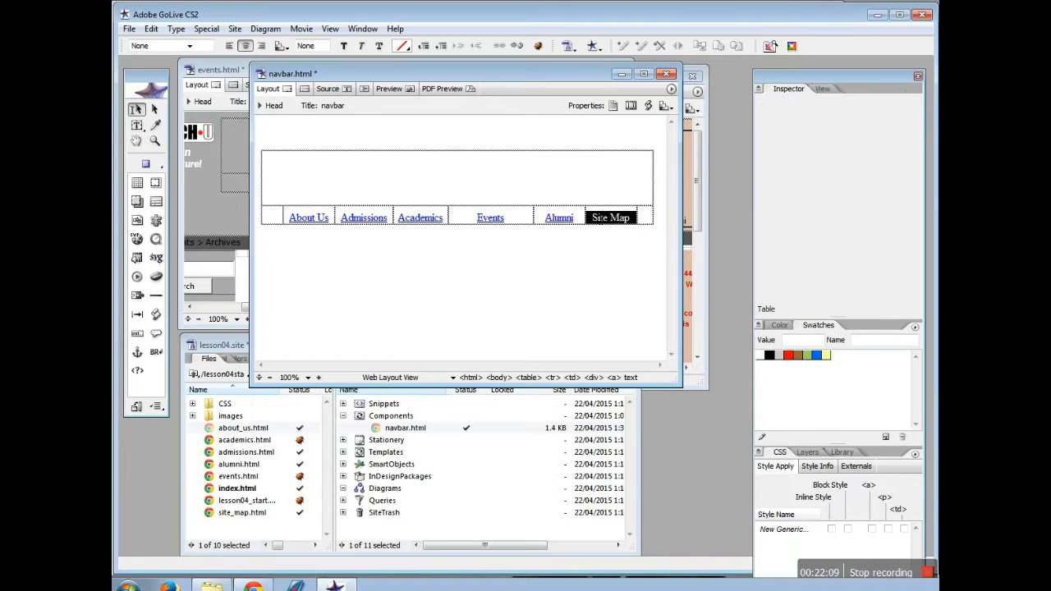
drag(803, 121, 225, 514)
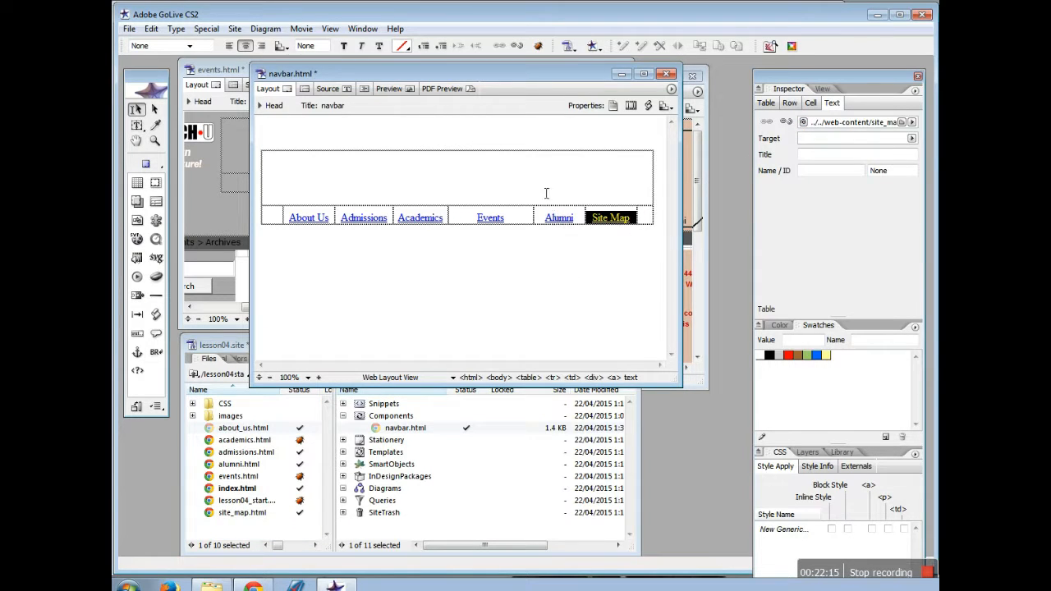
click(128, 29)
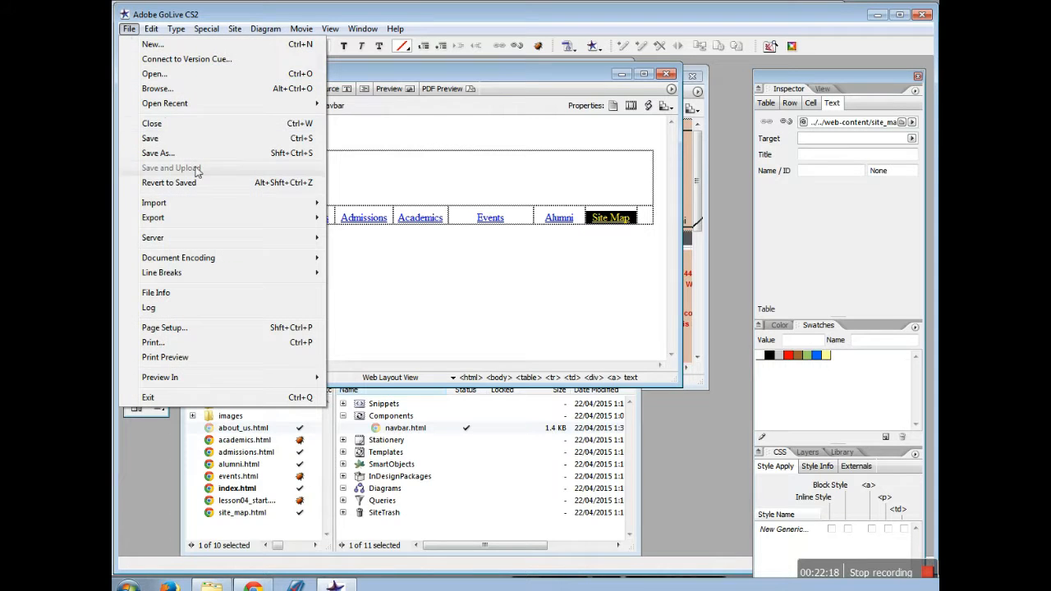
Save navbar.html, confirm updating site_map.html with the component, and close the navbar window
click(150, 138)
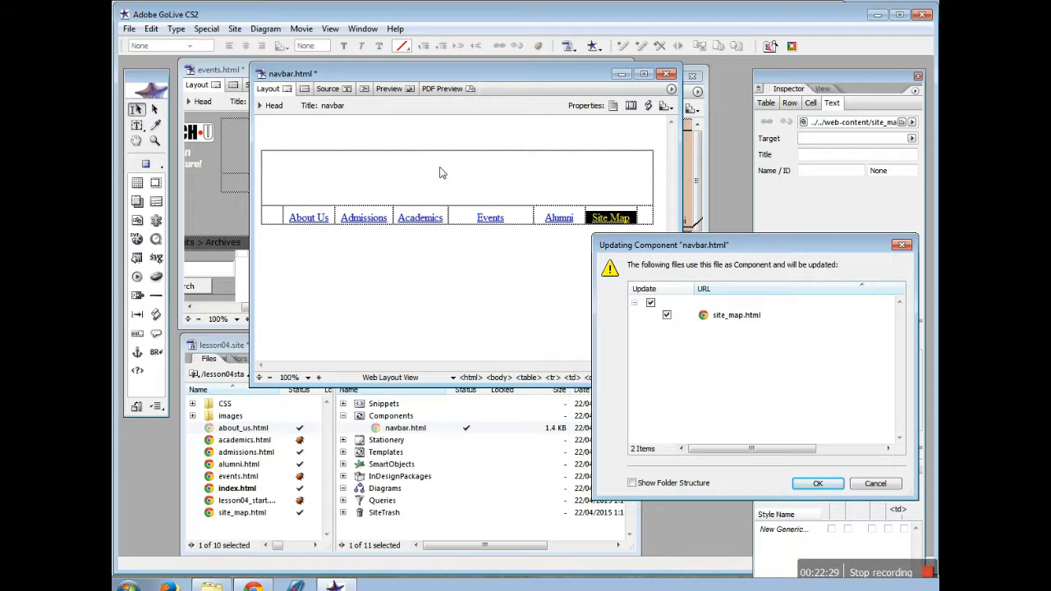
click(819, 483)
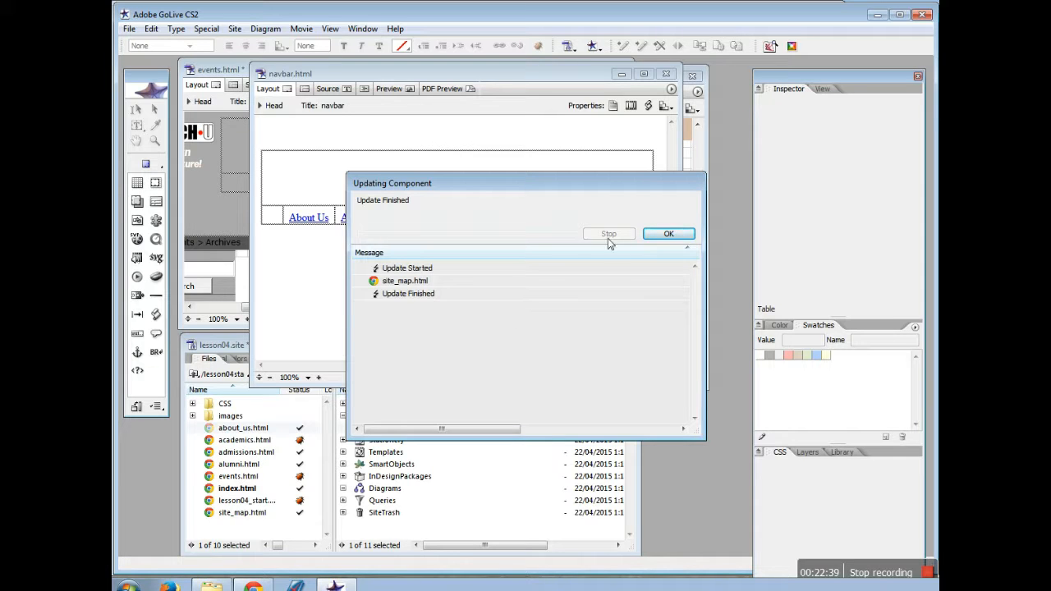
click(670, 234)
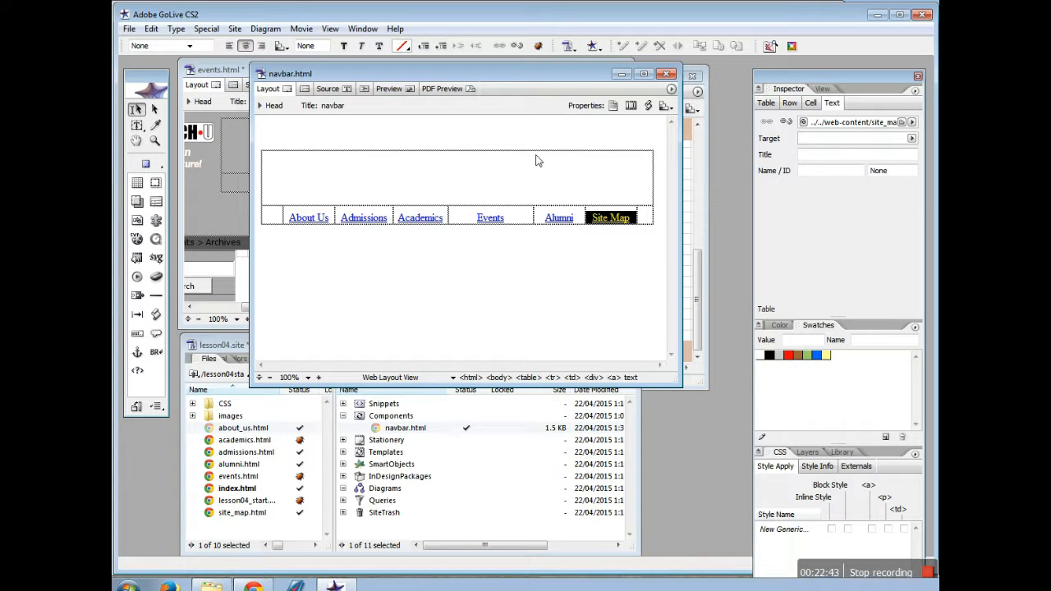
click(669, 74)
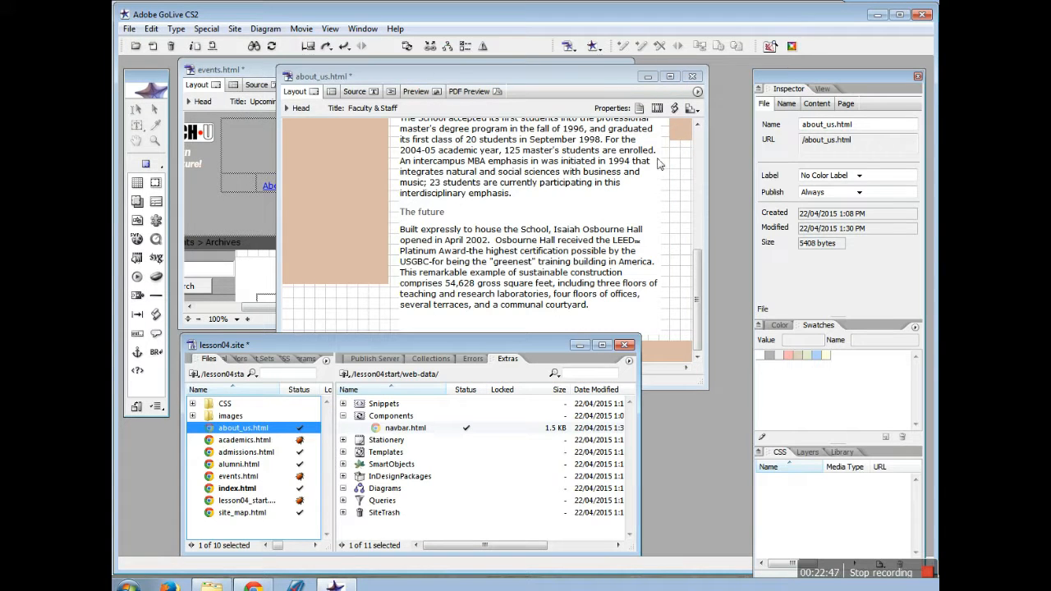
Check the linked navbar in about_us.html, then close the page, saving its changes
drag(703, 294, 705, 179)
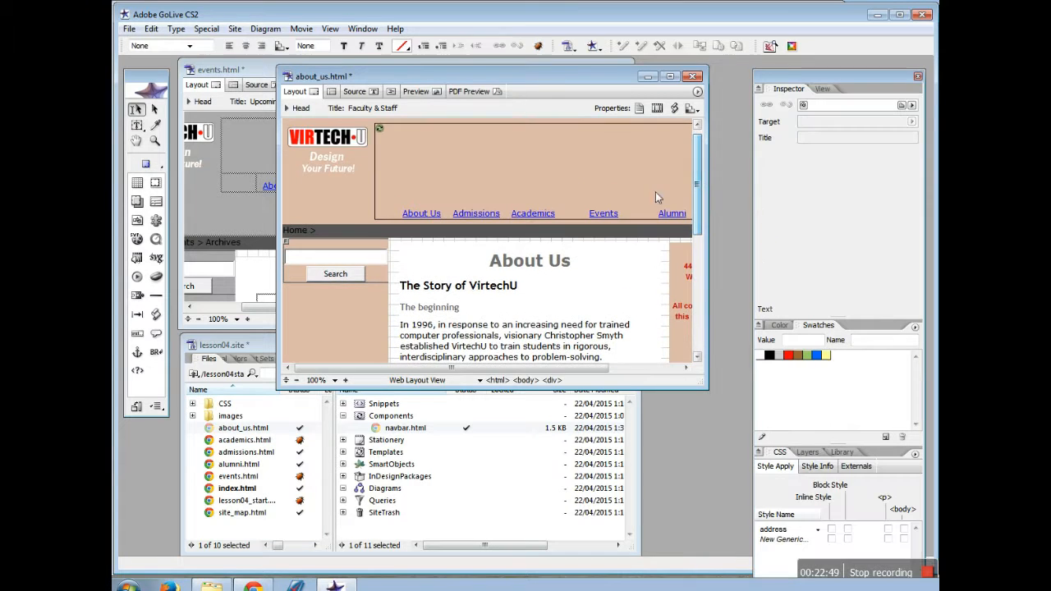
drag(567, 369, 638, 369)
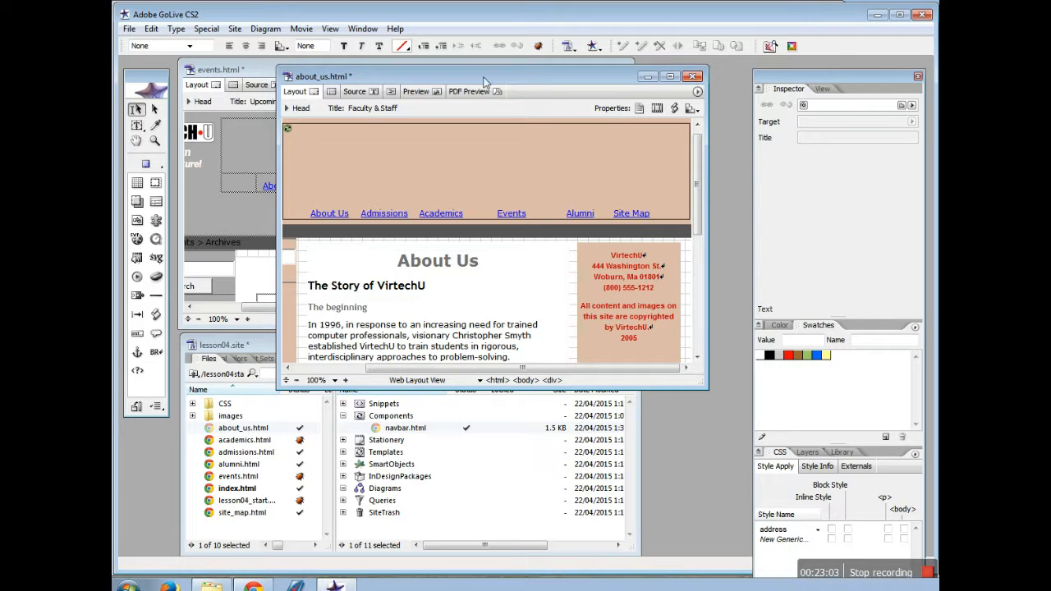
click(688, 76)
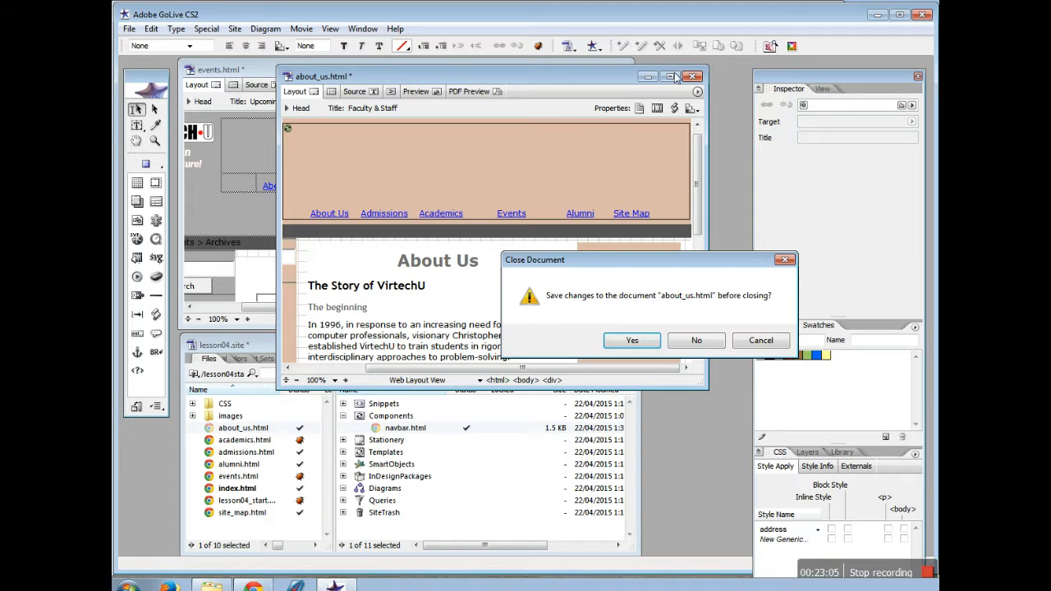
click(632, 341)
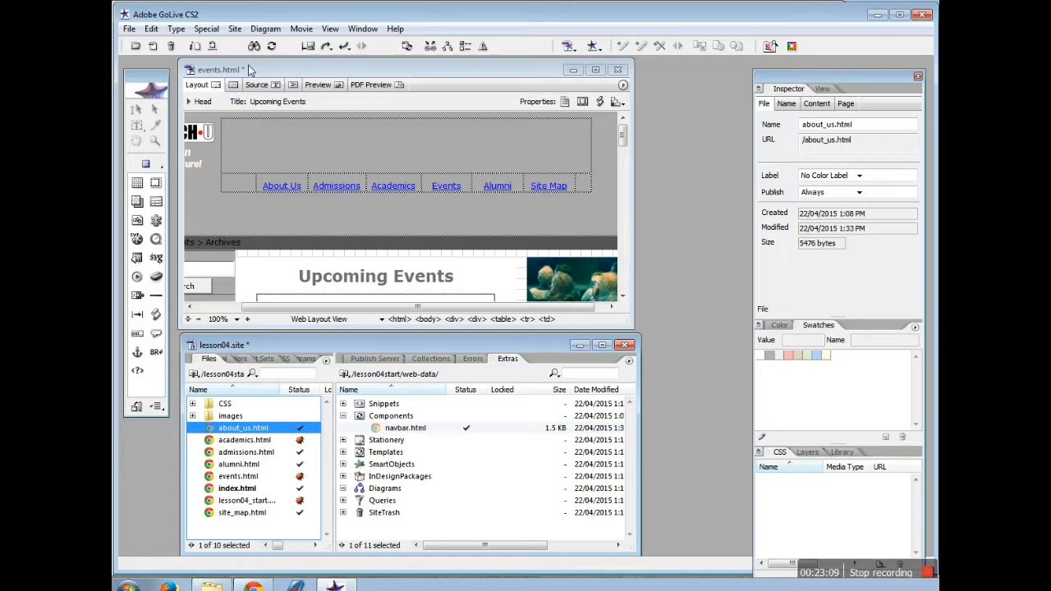
Place the navbar.html component in the top banner of events.html and open it for editing
click(408, 430)
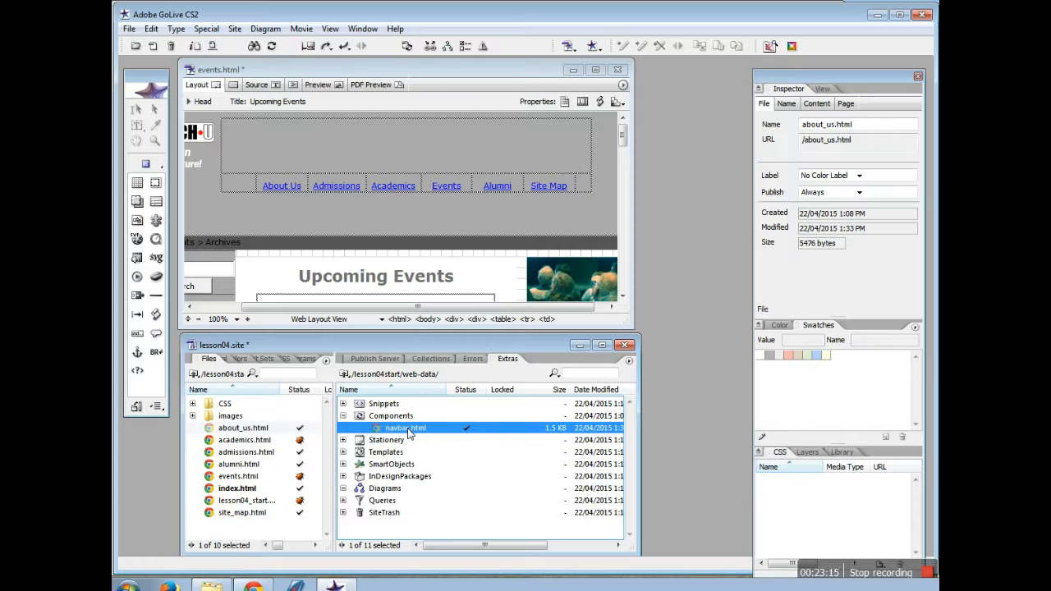
click(406, 431)
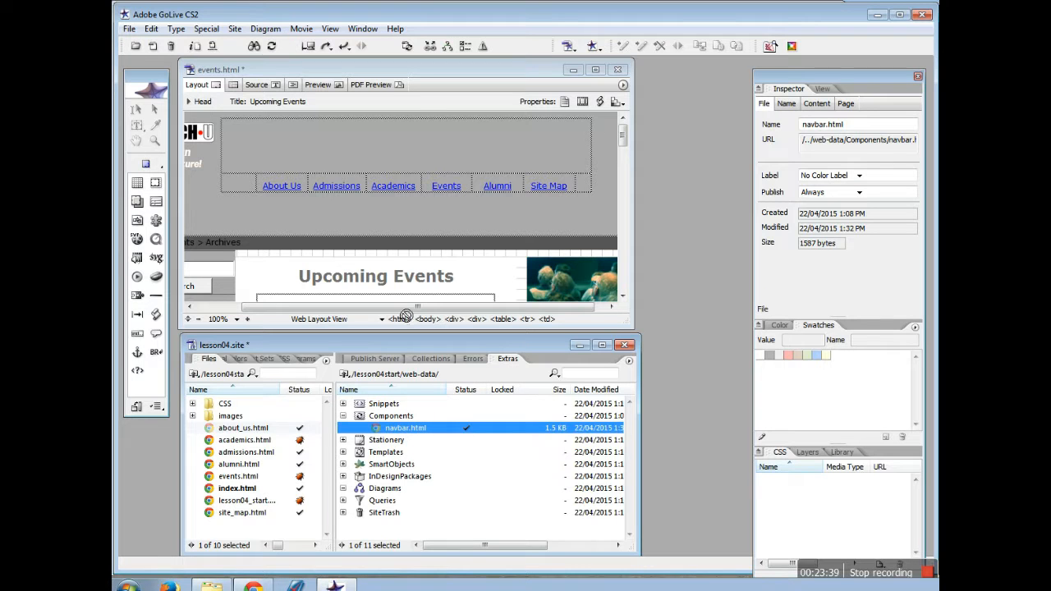
drag(405, 317, 289, 143)
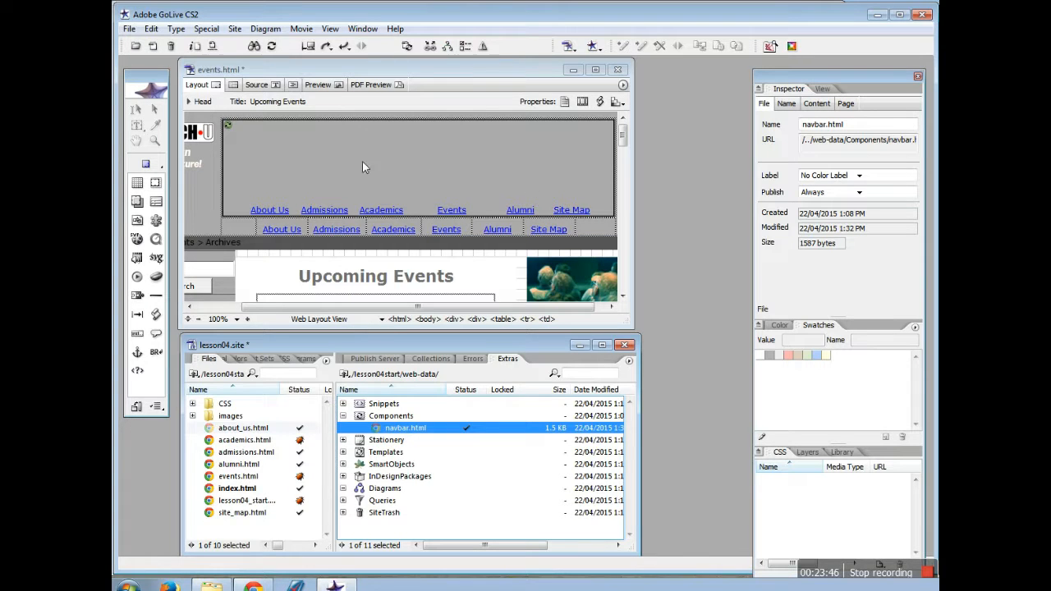
double_click(406, 166)
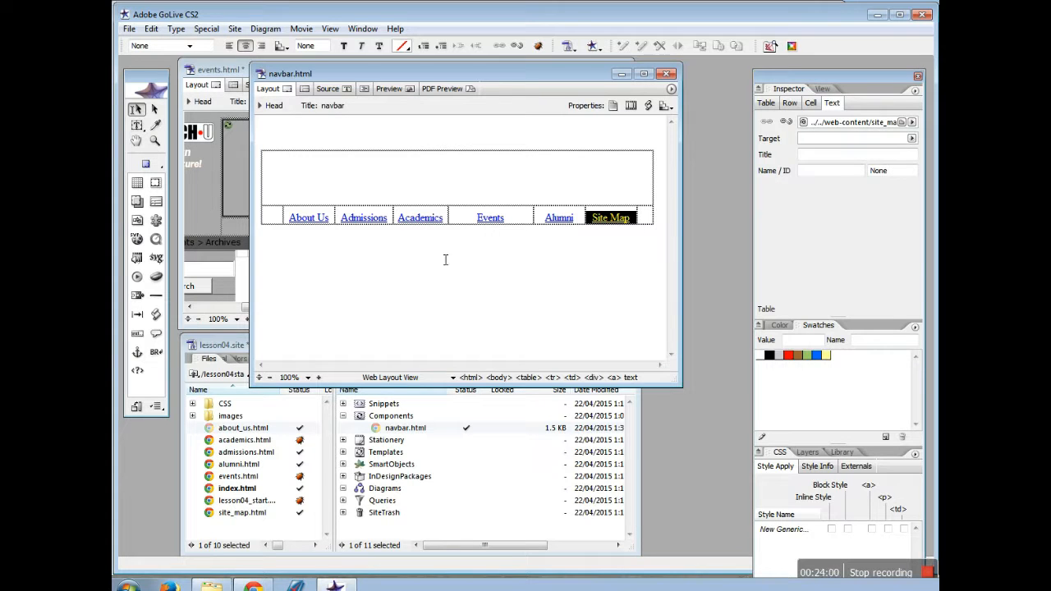
Add 'News &' before Events in the navbar, save it updating its pages, and close it
click(484, 225)
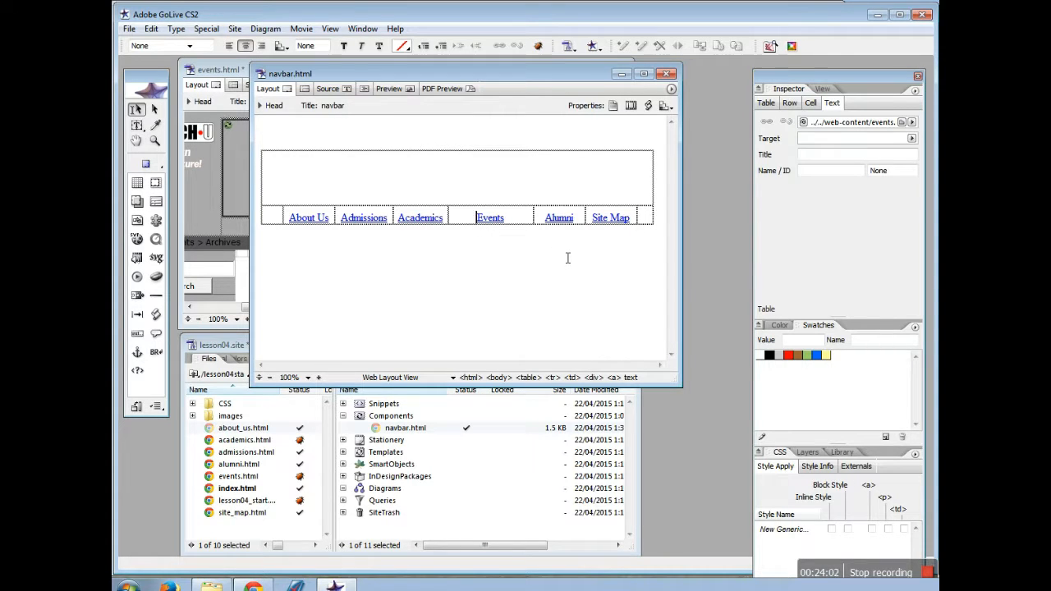
text(News &)
click(129, 29)
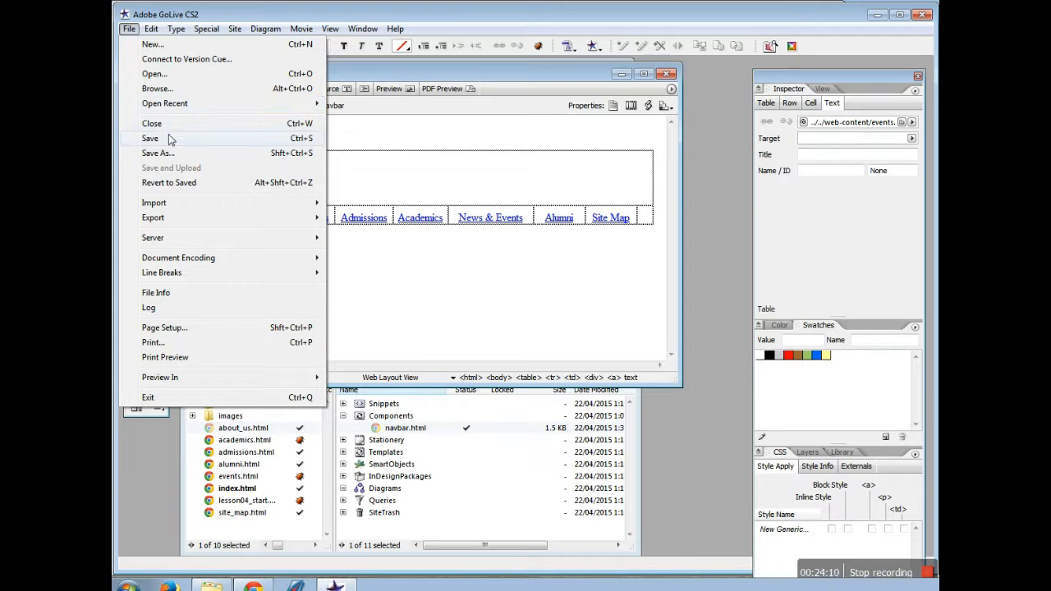
click(171, 140)
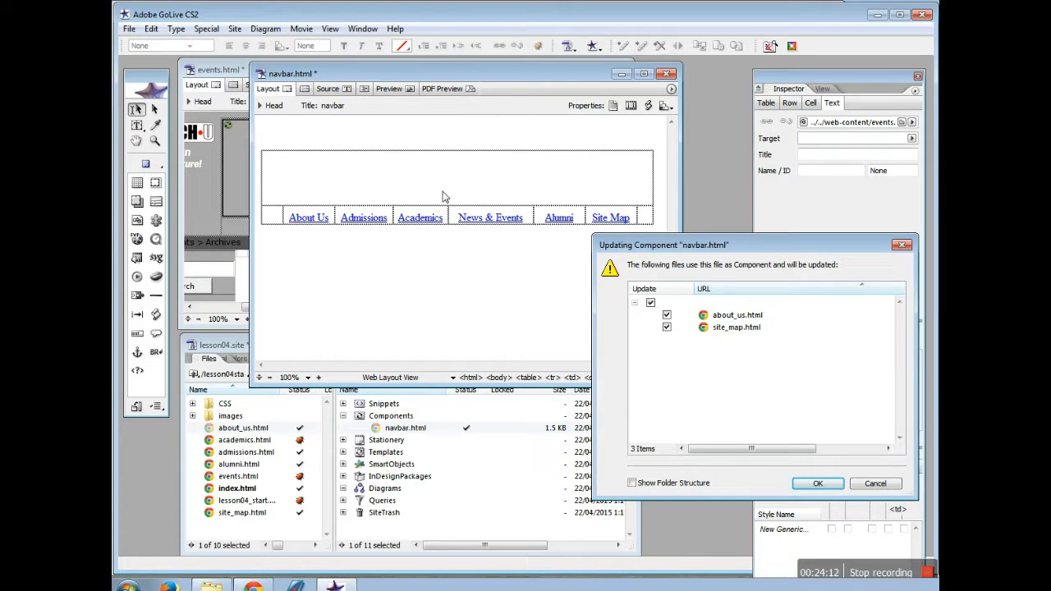
click(825, 486)
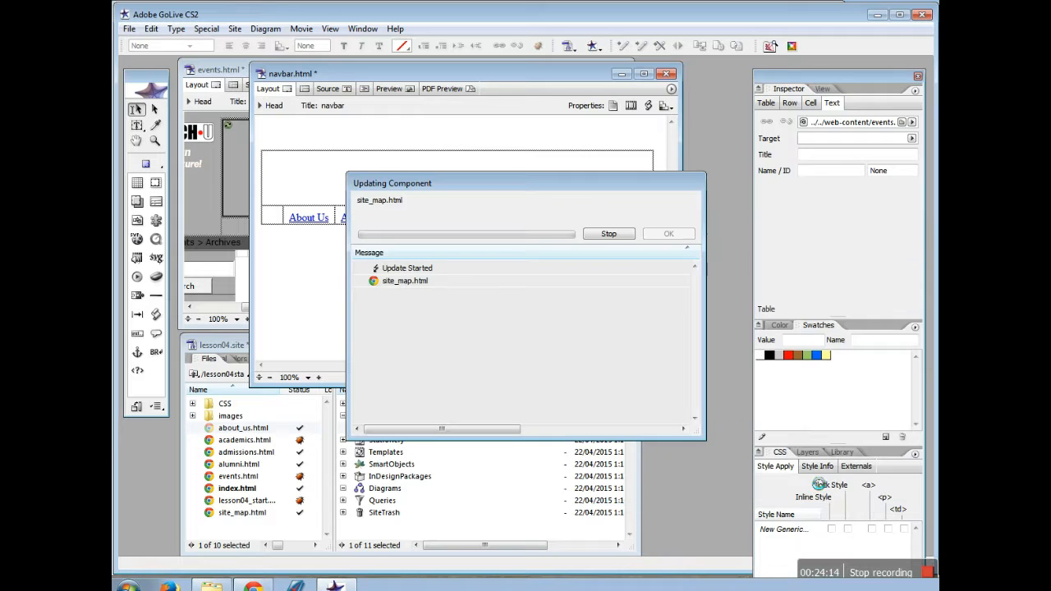
click(668, 235)
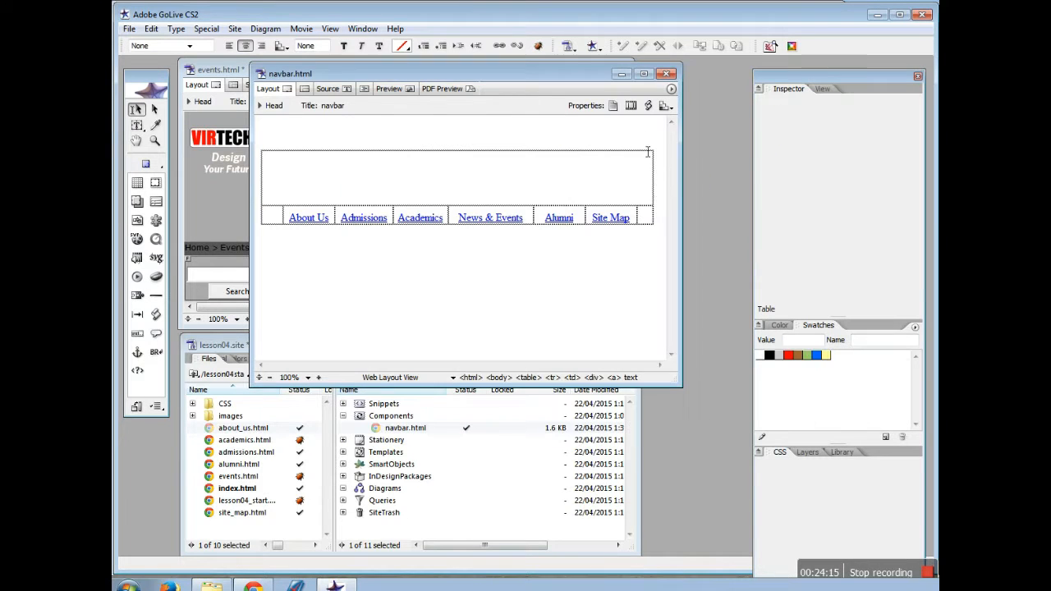
click(666, 73)
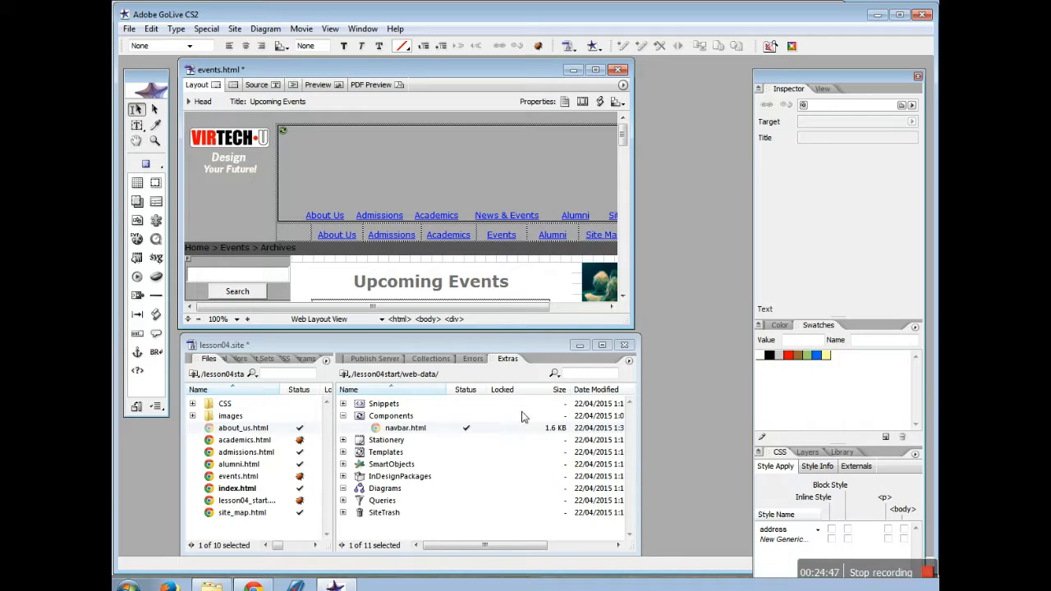
Save events.html and scroll down to check its footer
click(129, 29)
click(175, 138)
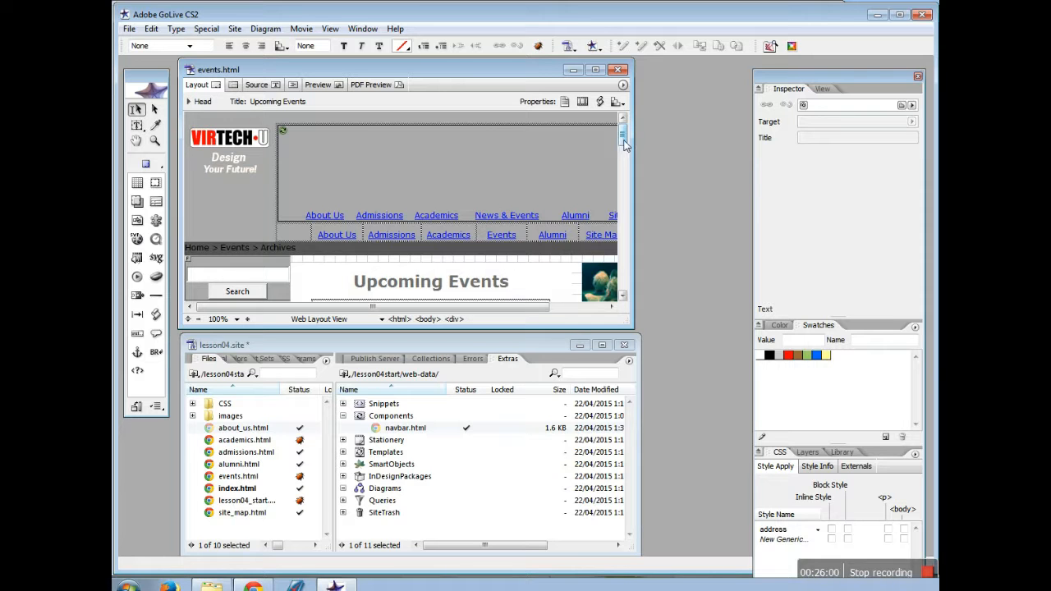
drag(623, 142, 633, 290)
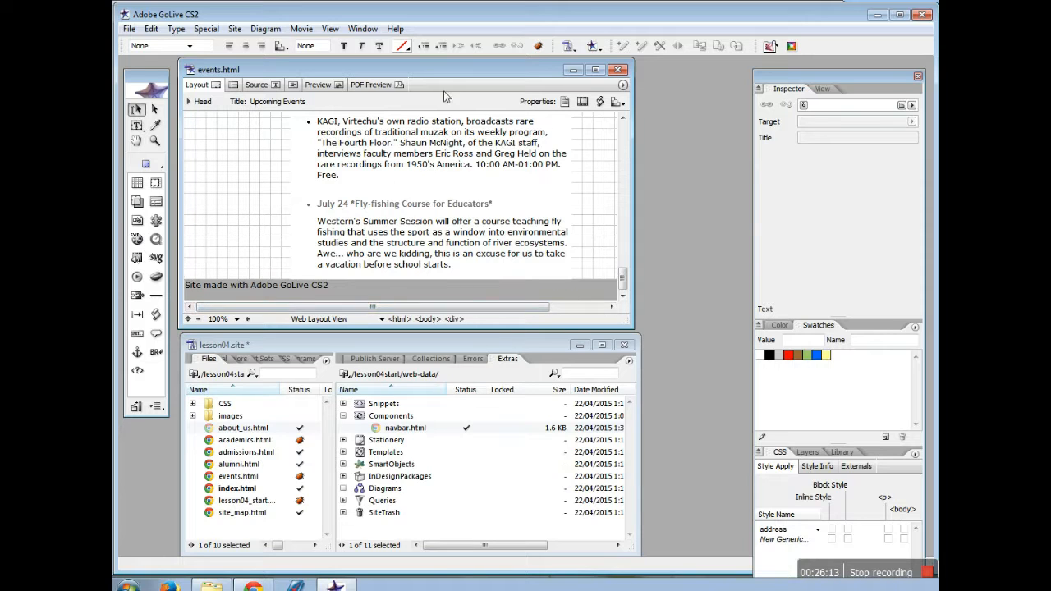
click(129, 28)
Create a blank HTML page from the Web Pages category of the New dialog
click(160, 46)
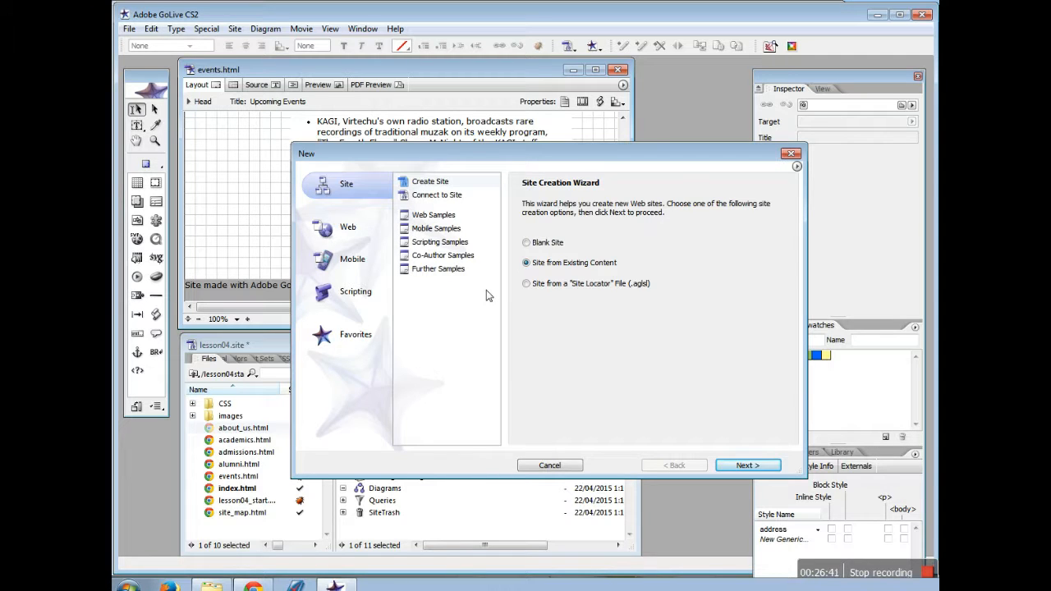
click(368, 229)
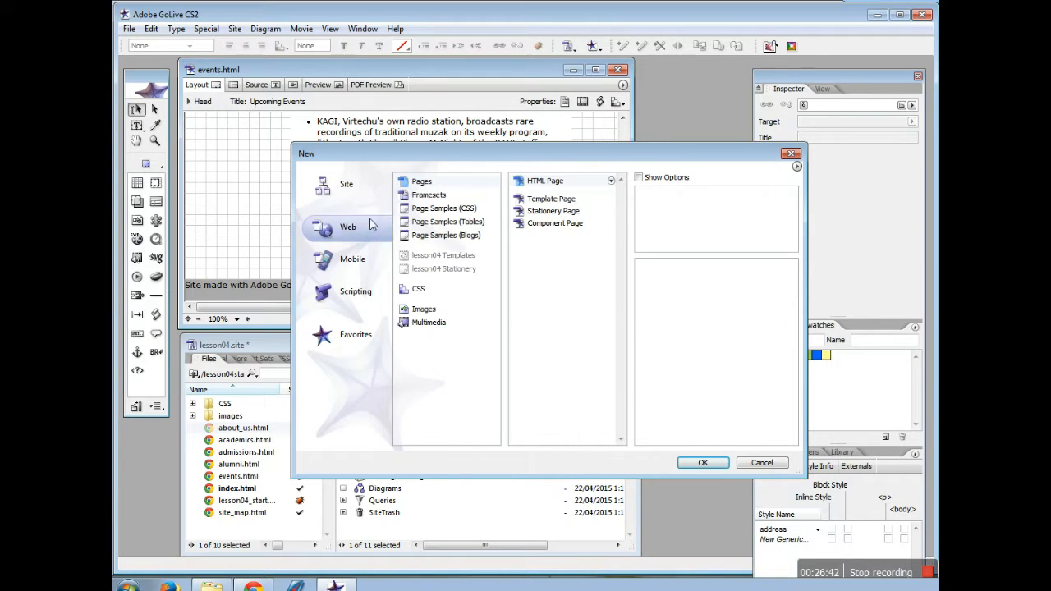
click(425, 183)
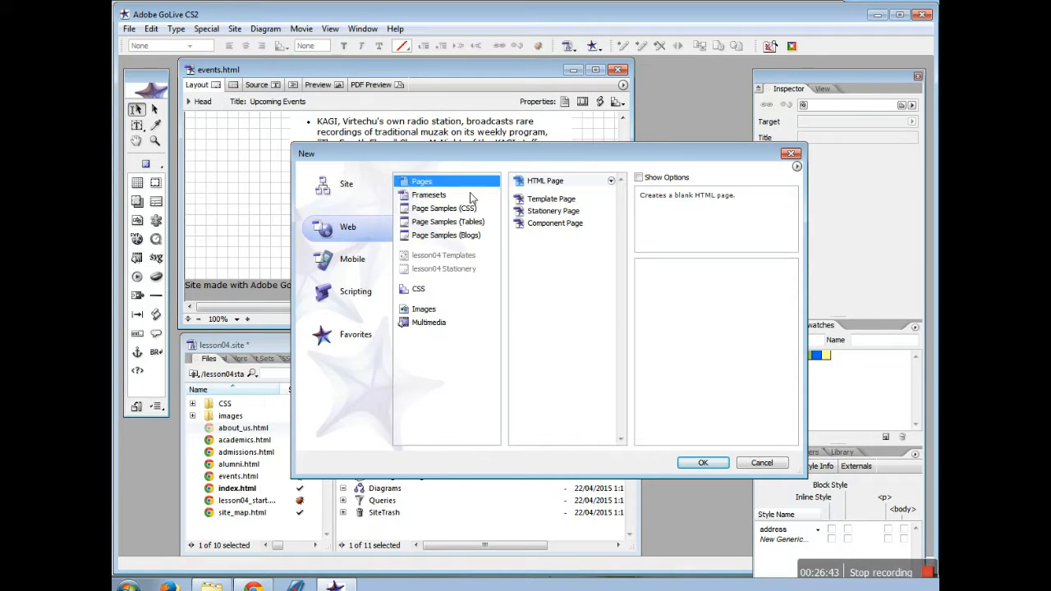
click(703, 464)
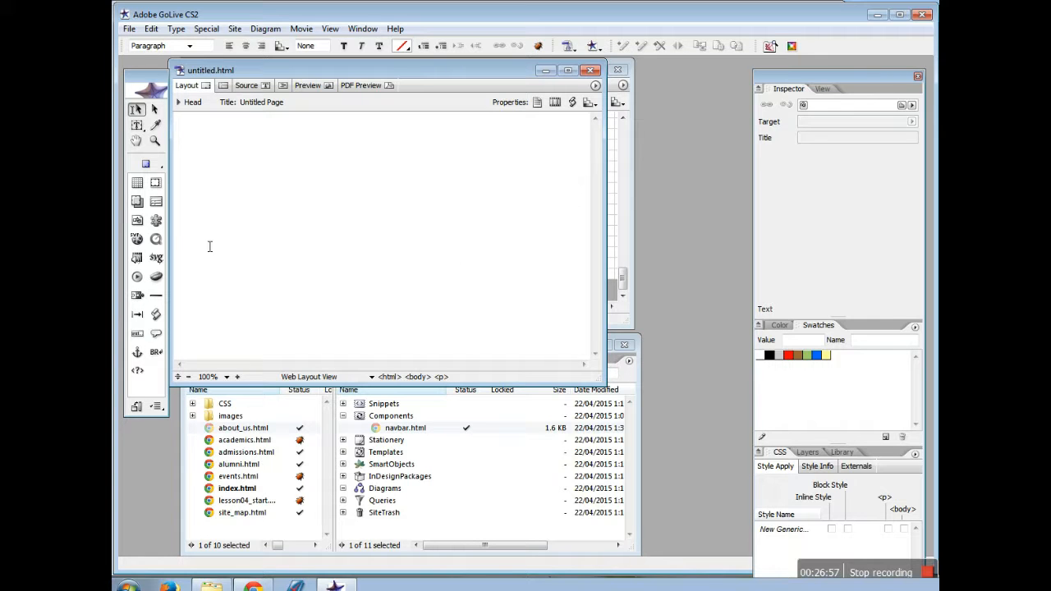
Insert a one-column table 450 pixels wide with border 0 at the top of the page
drag(155, 201, 271, 165)
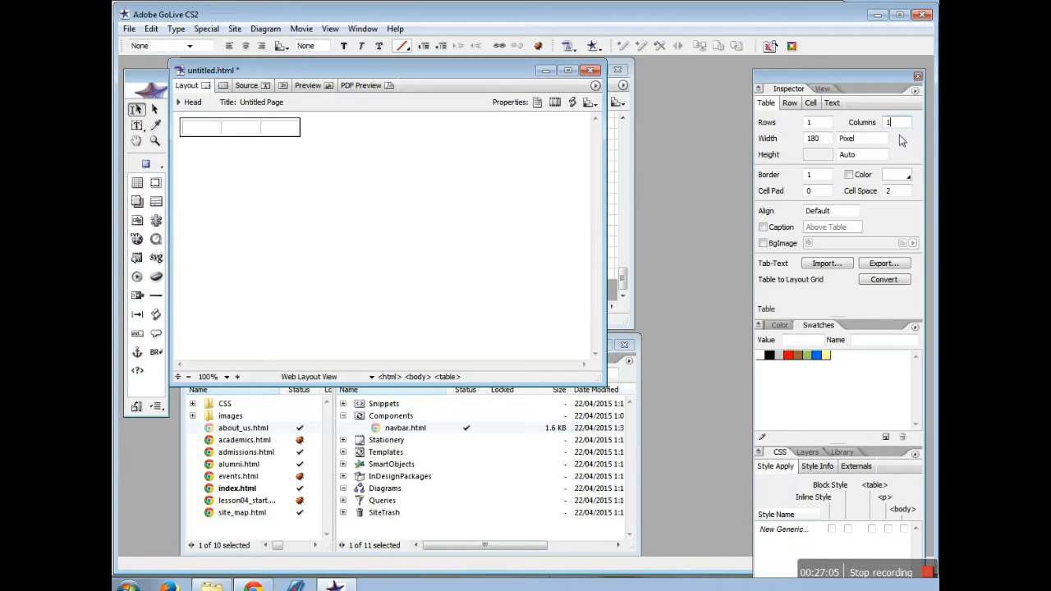
double_click(813, 138)
text(450)
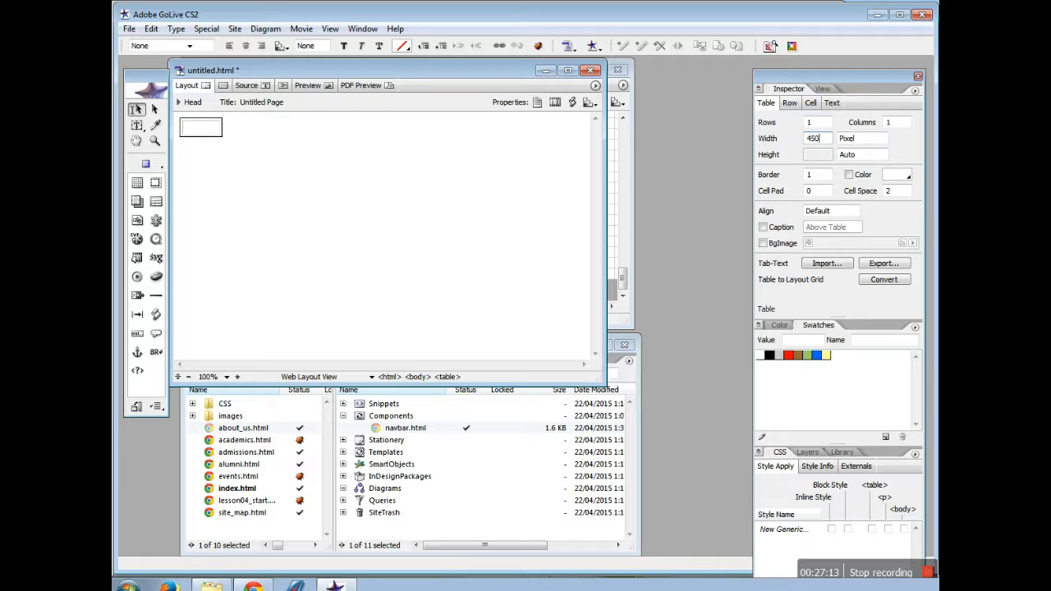
double_click(806, 175)
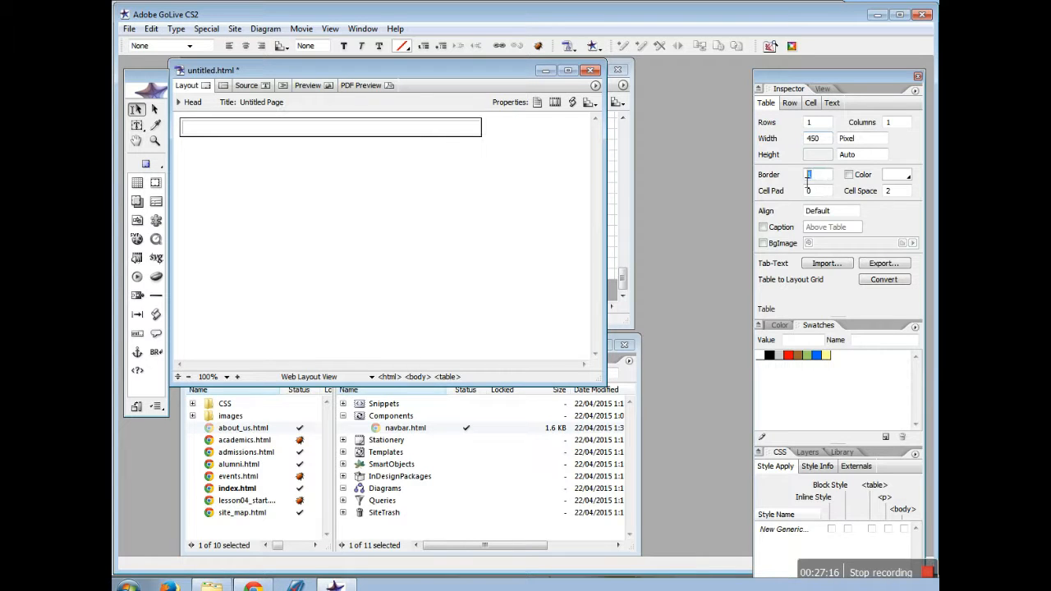
text(0)
click(460, 133)
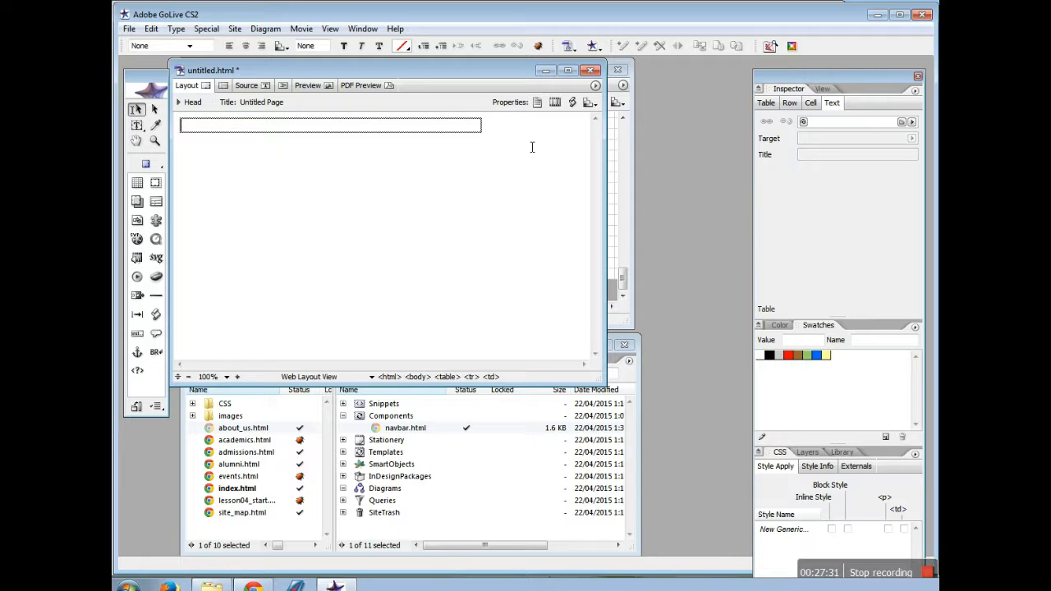
Type 'Copyright 2005 -- VirtechU -- All rights reserved' into the table and choose Save
text(Copyright 2005)
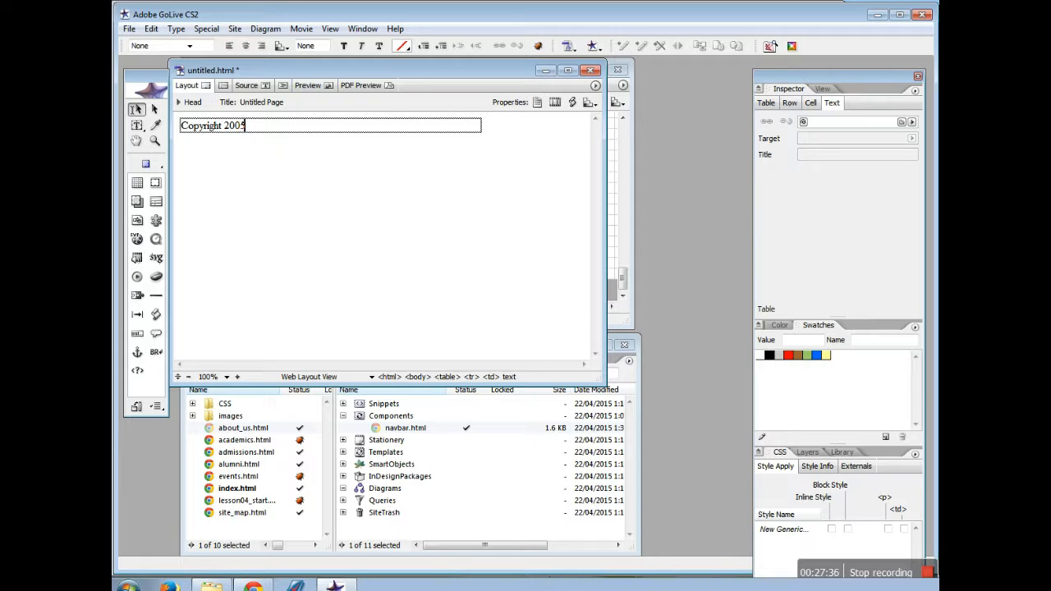
text( -- VirtechU -- All rights r)
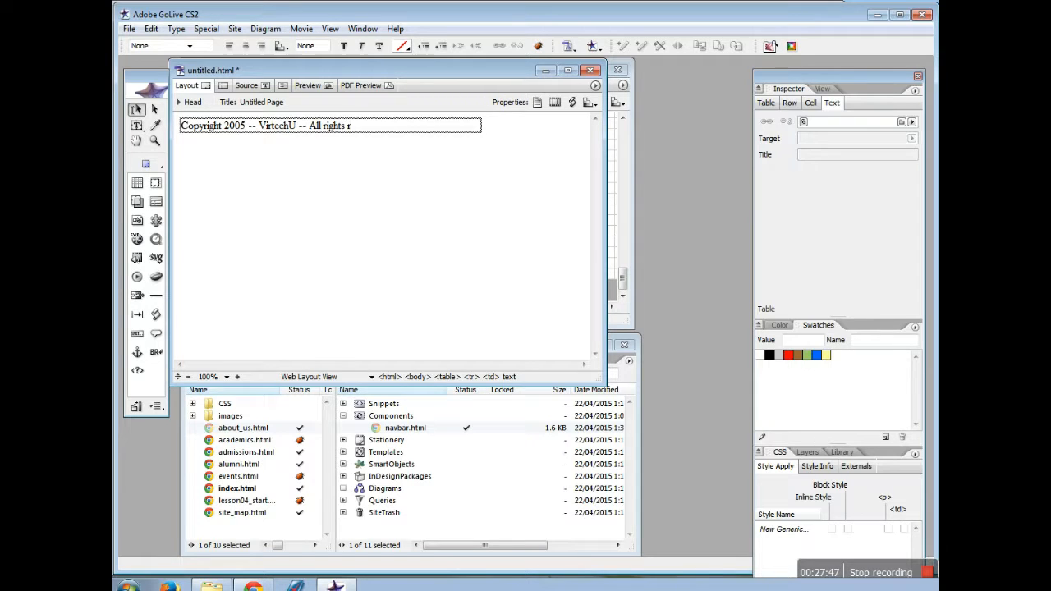
text(eserved)
click(130, 29)
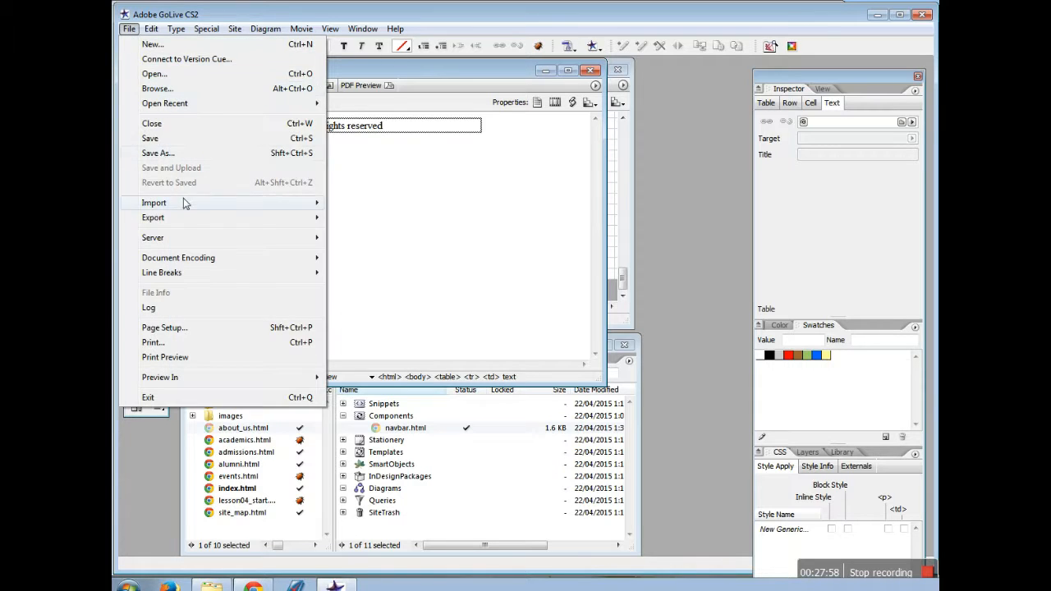
click(181, 140)
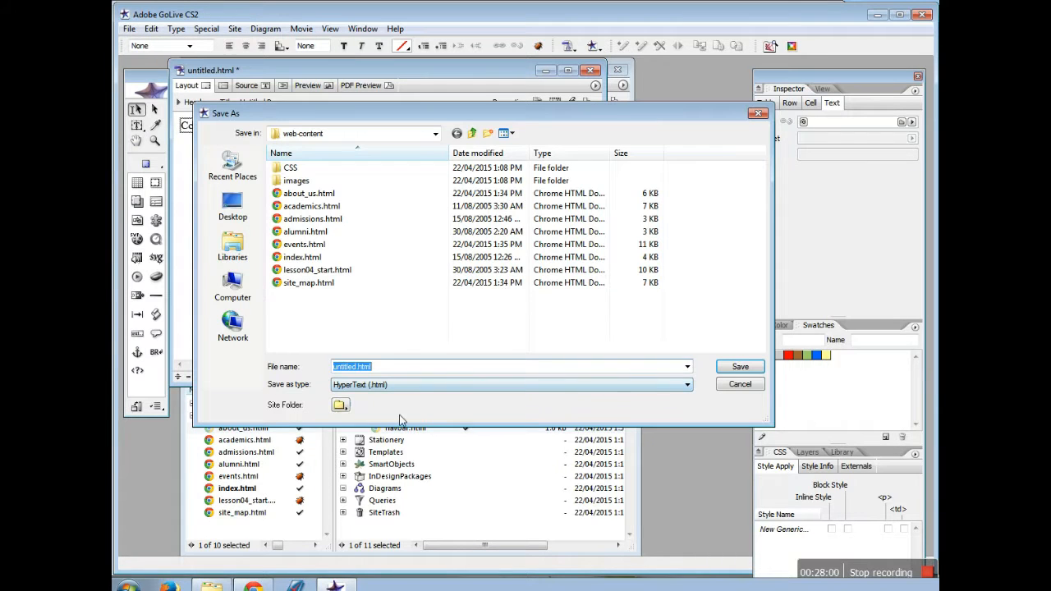
Save the page as copyright2005 in the Components folder, title it by its file name, and close it
click(340, 407)
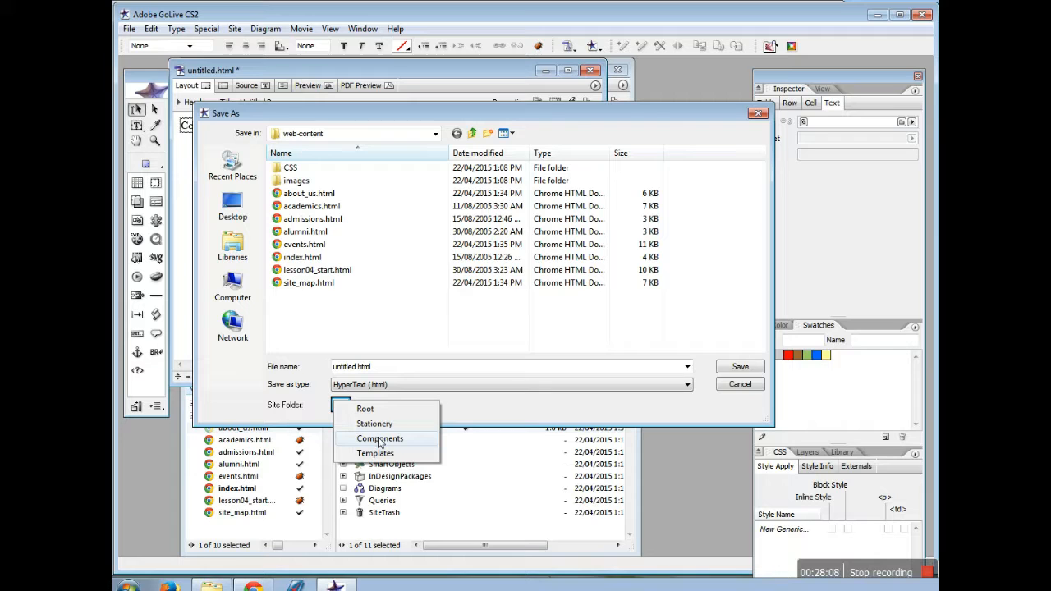
click(381, 440)
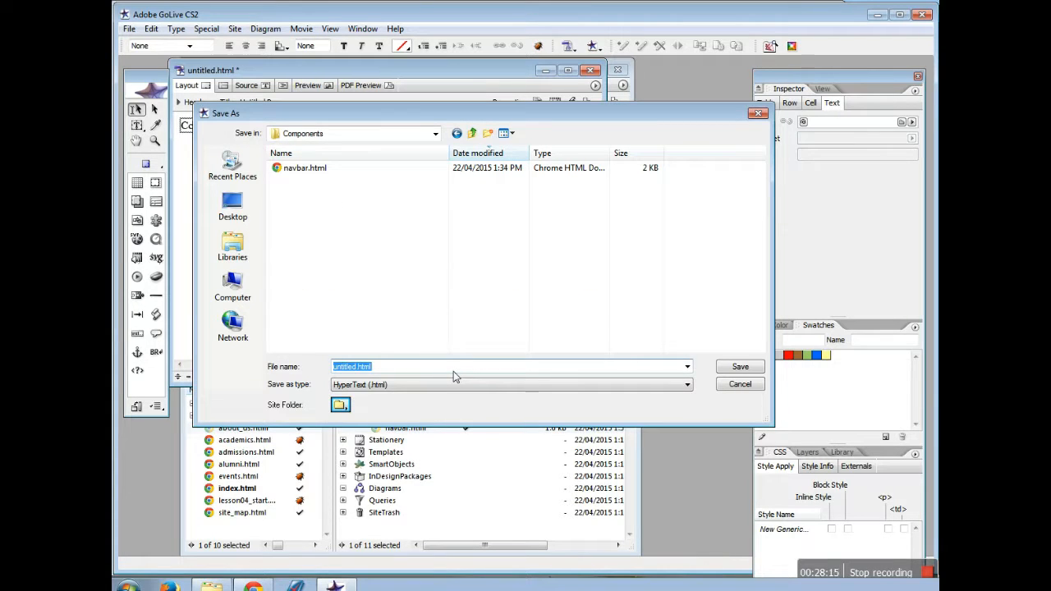
text(copyright20)
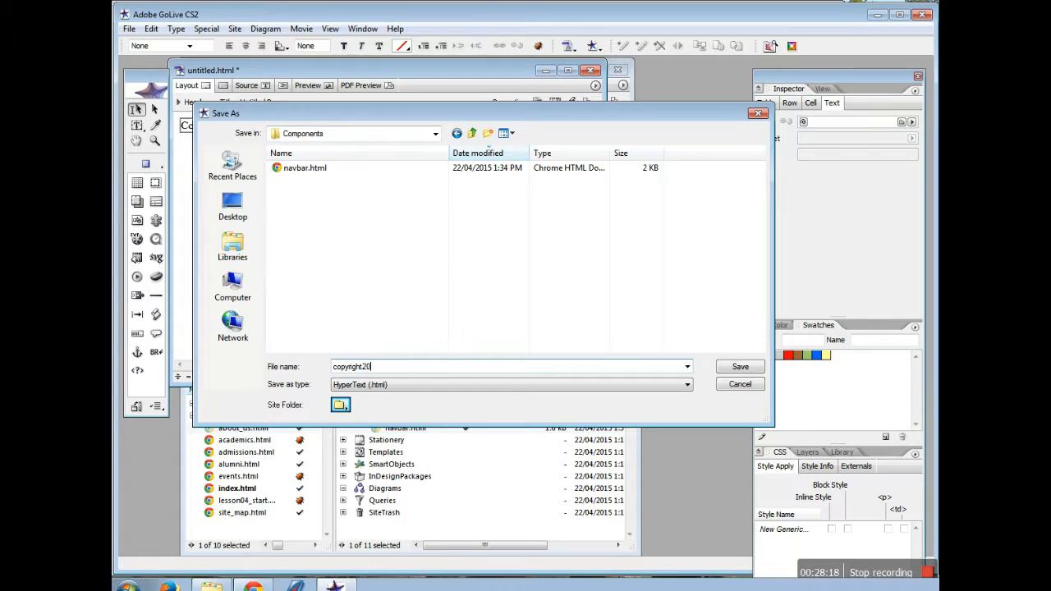
text(05)
click(756, 368)
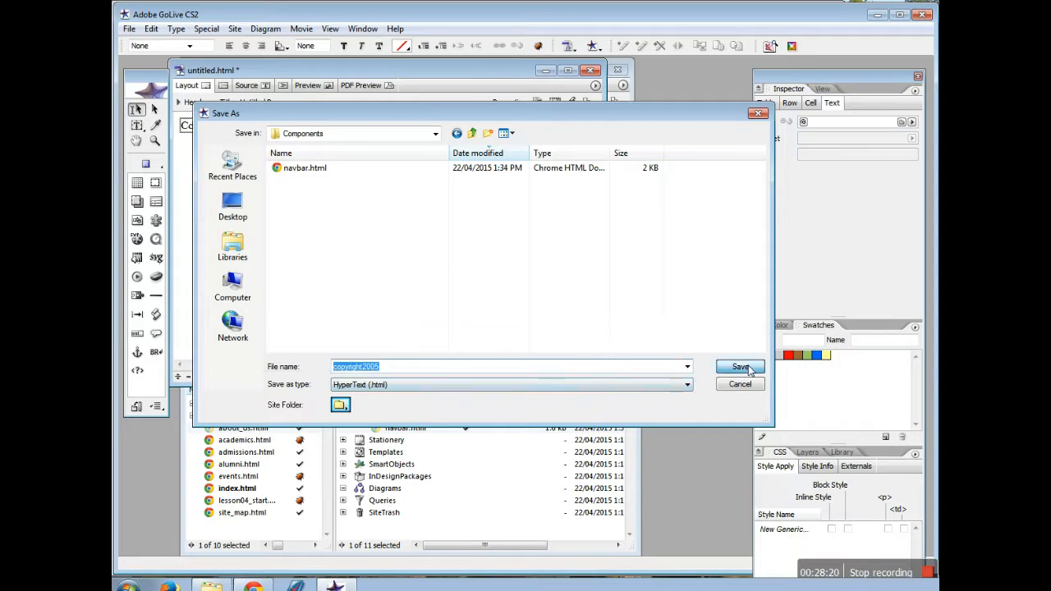
click(257, 138)
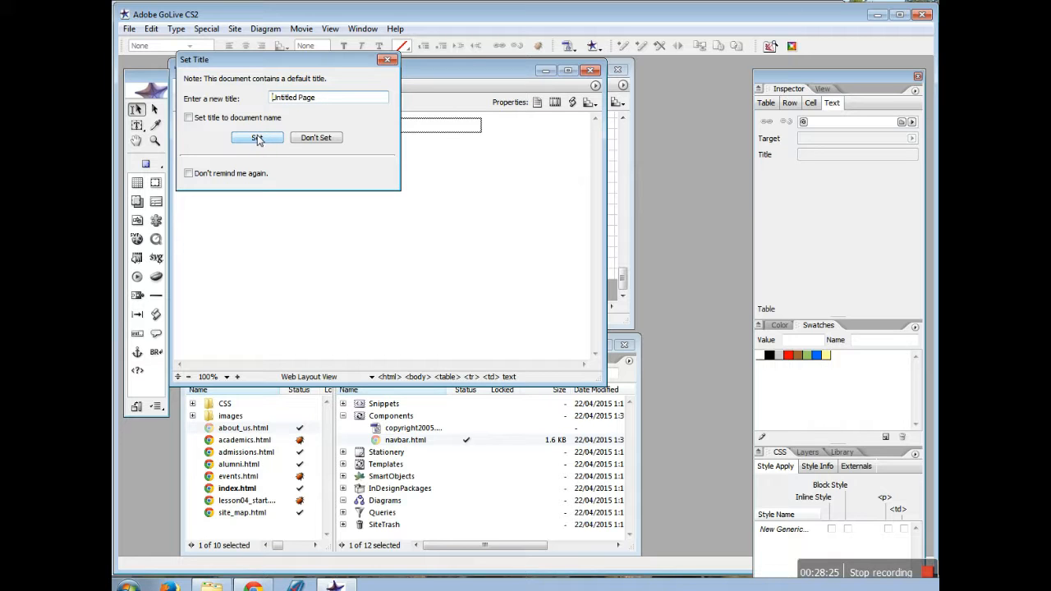
click(189, 118)
click(243, 138)
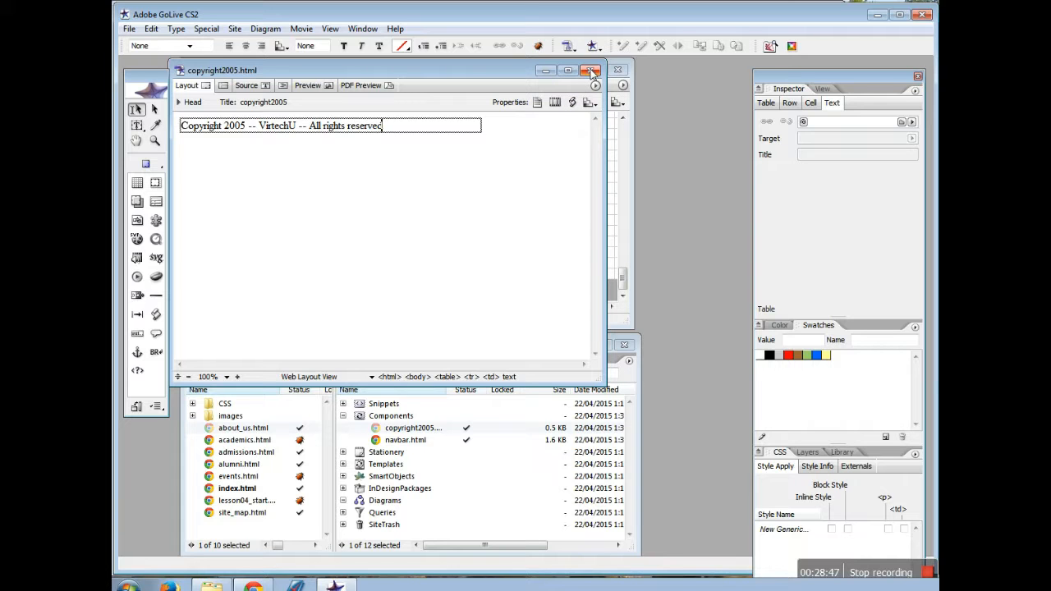
click(595, 72)
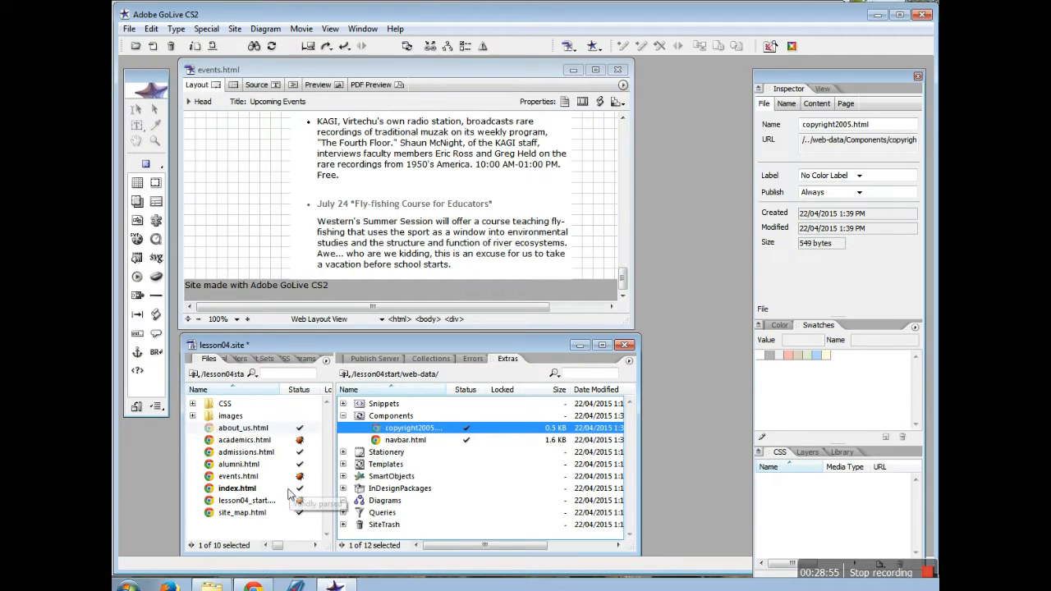
Add the copyright2005 component to the alumni.html footer, then close the page, saving changes
double_click(239, 466)
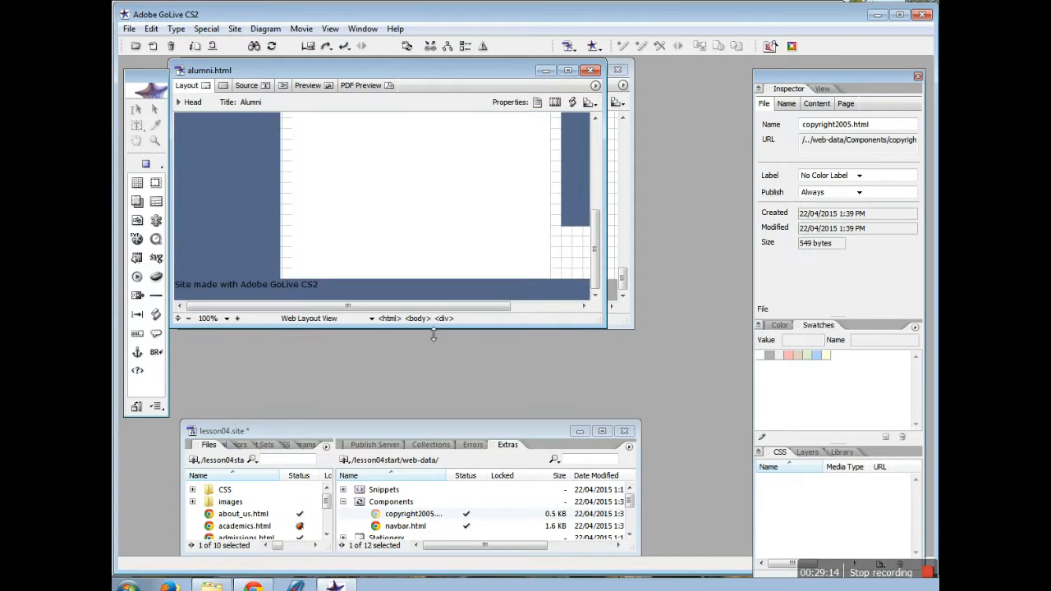
drag(442, 428, 437, 338)
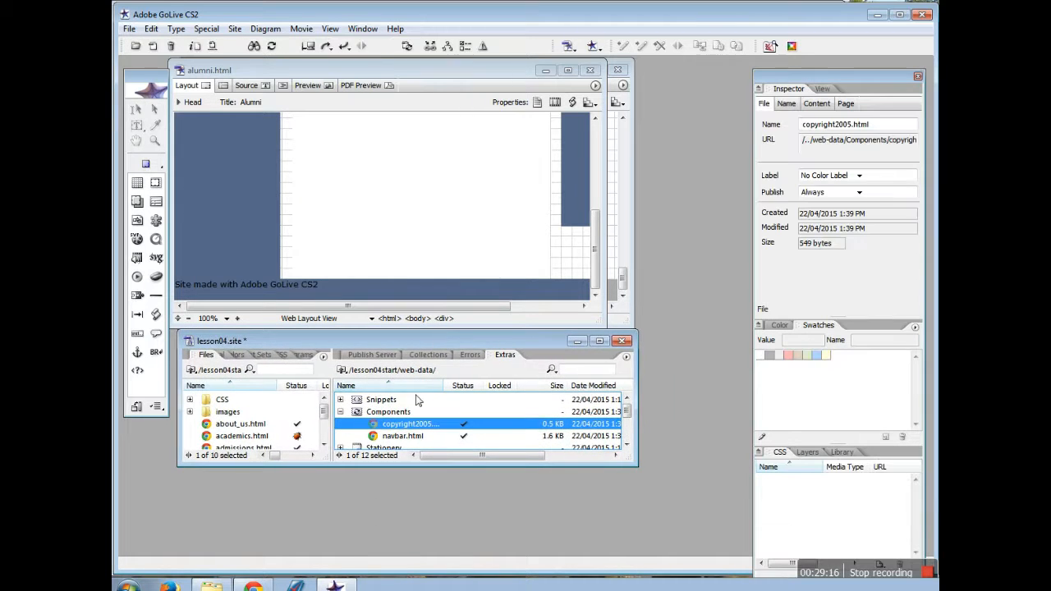
drag(401, 424, 340, 294)
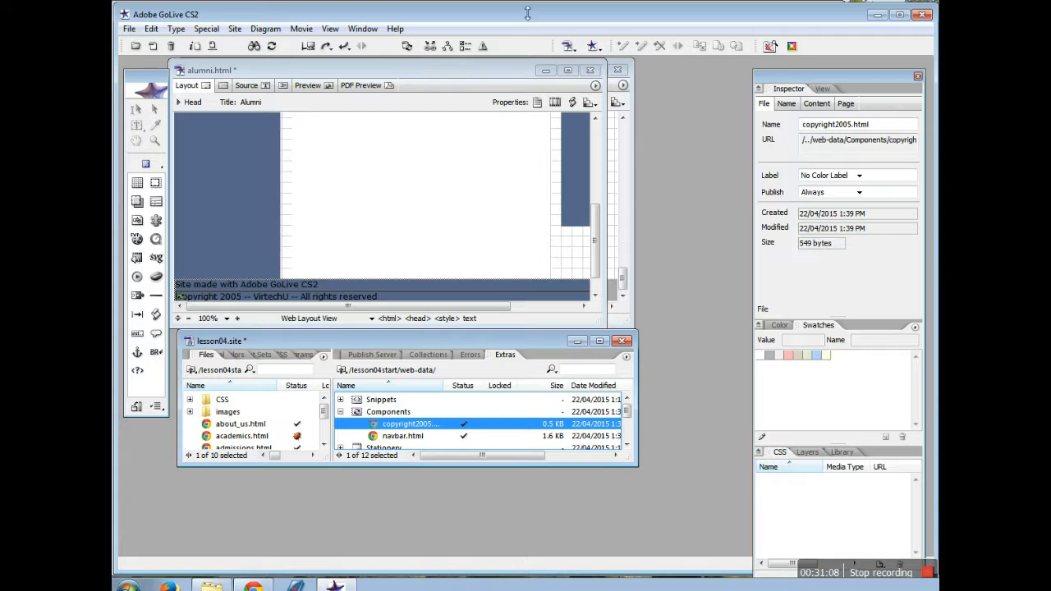
click(589, 70)
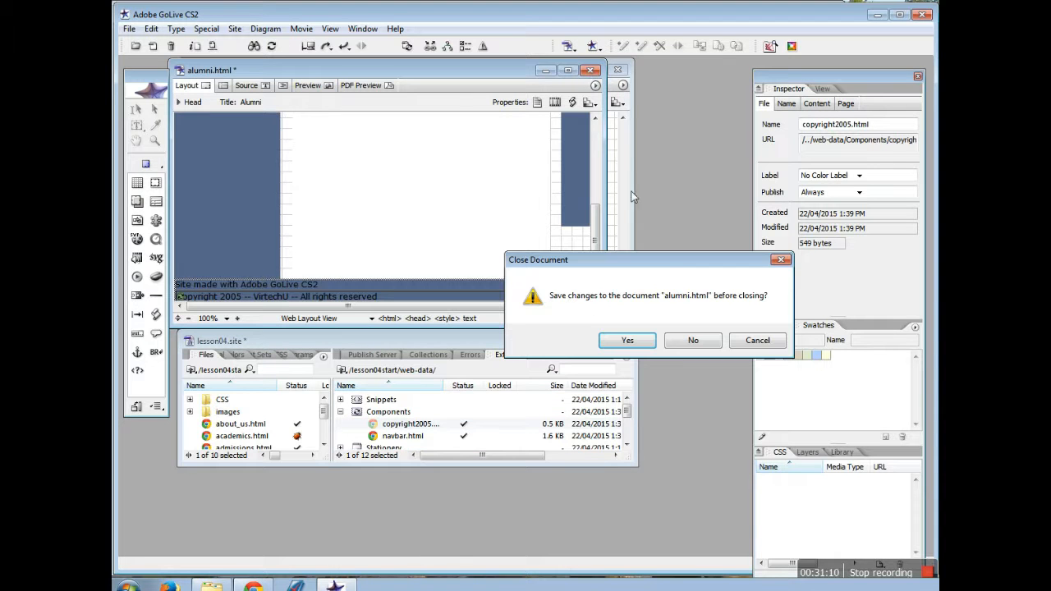
click(627, 341)
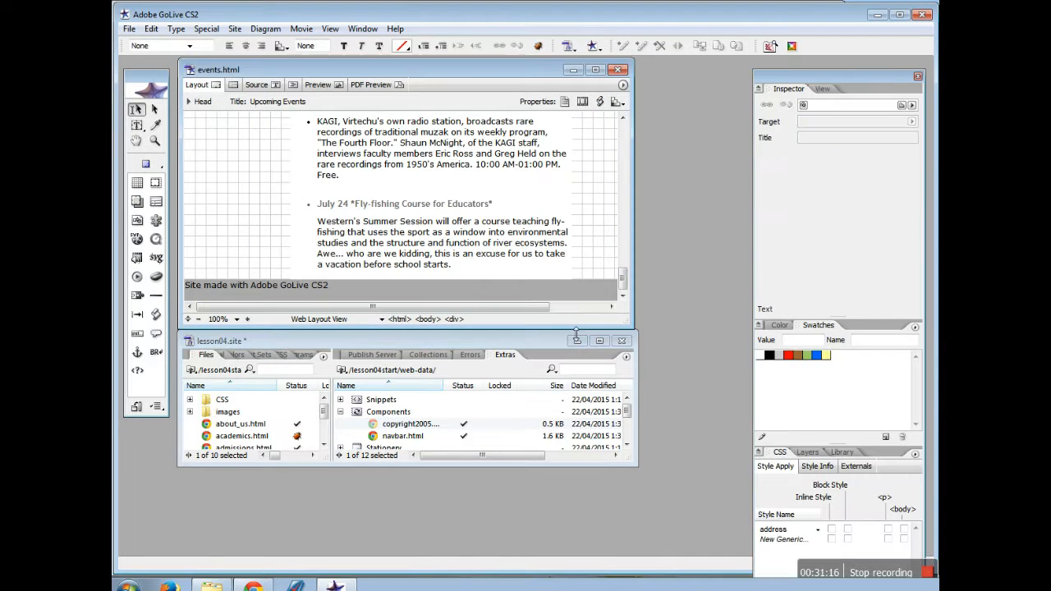
drag(576, 329, 578, 495)
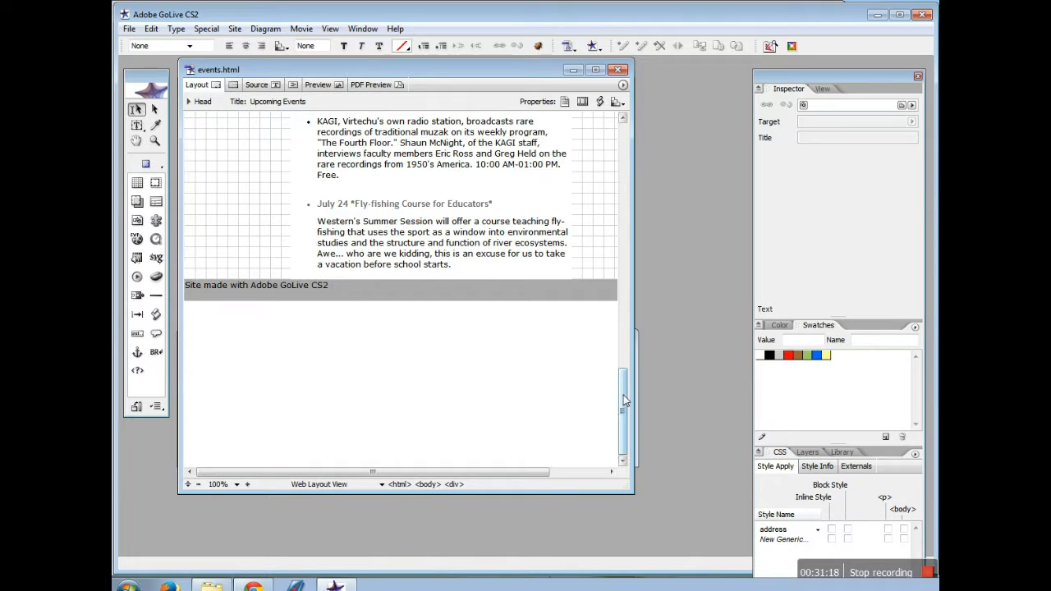
drag(620, 397, 620, 148)
scroll(524, 223, down, 3)
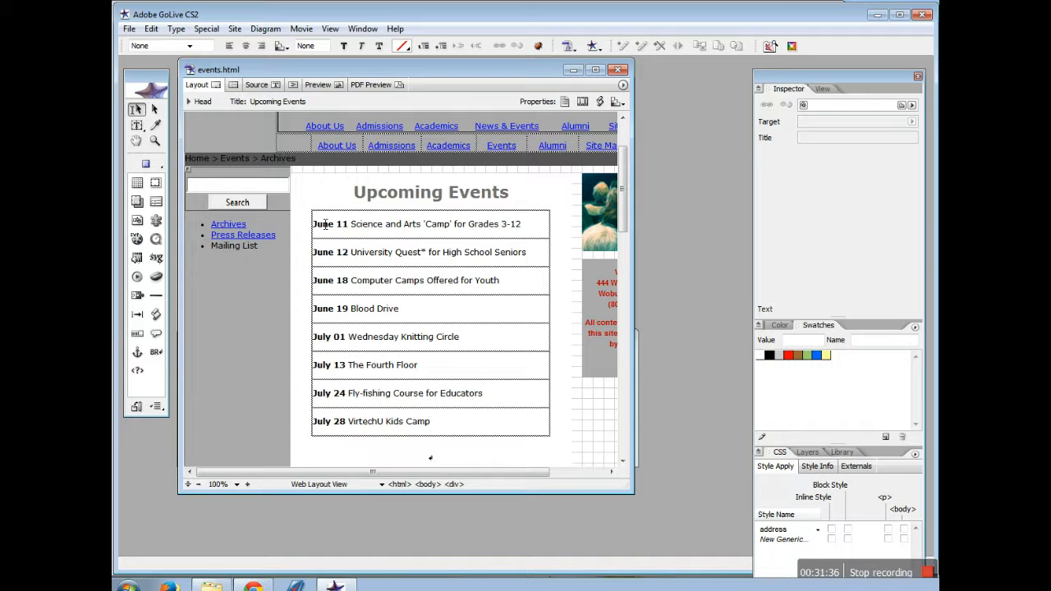
mouse_move(623, 171)
mouse_down()
mouse_move(622, 278)
mouse_move(623, 185)
mouse_up()
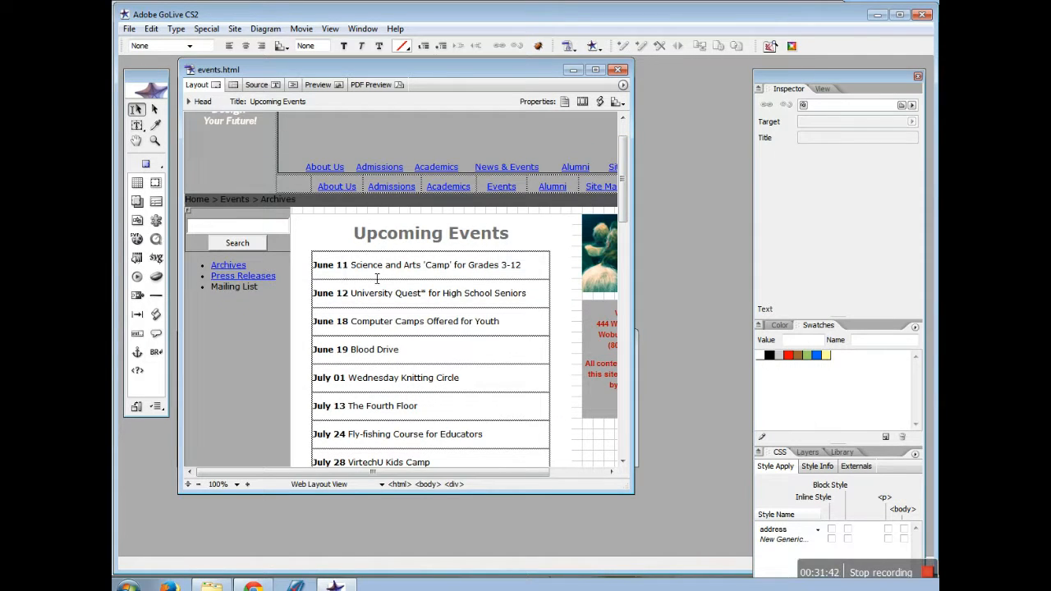
scroll(379, 274, down, 5)
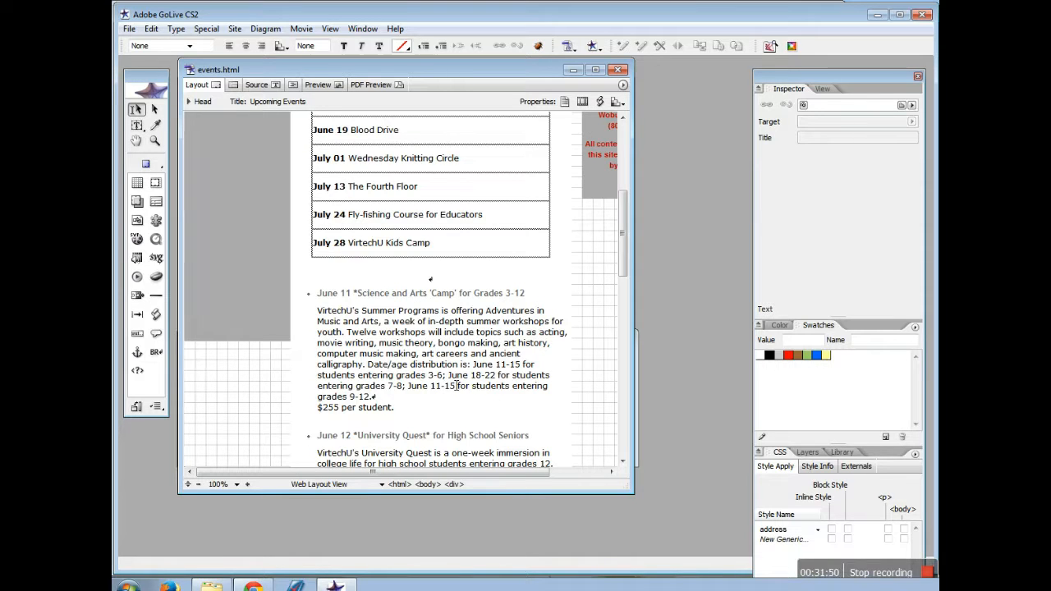
scroll(392, 276, up, 1)
scroll(404, 269, up, 3)
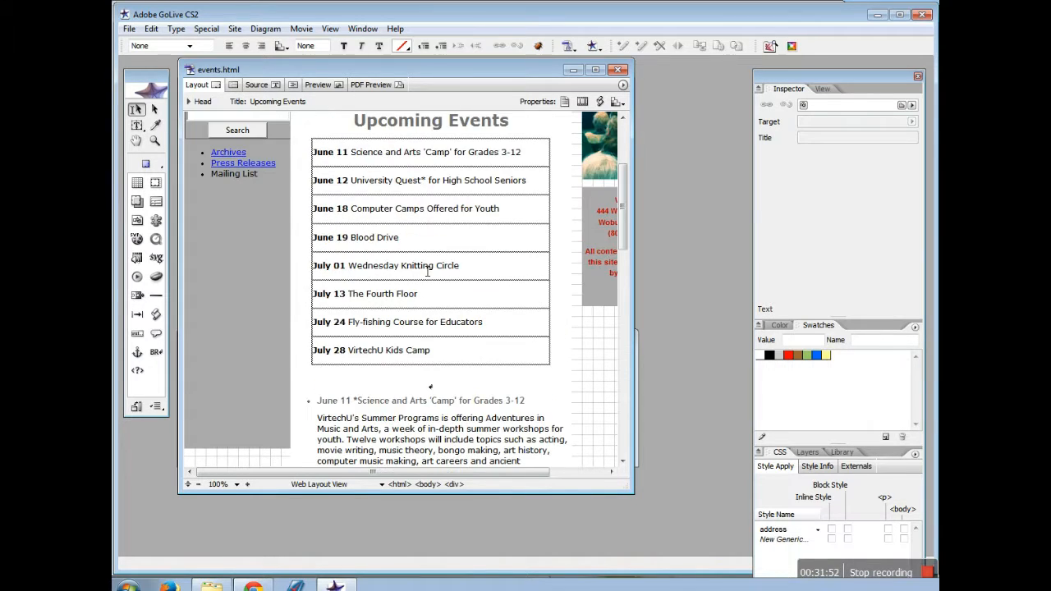
drag(313, 153, 349, 154)
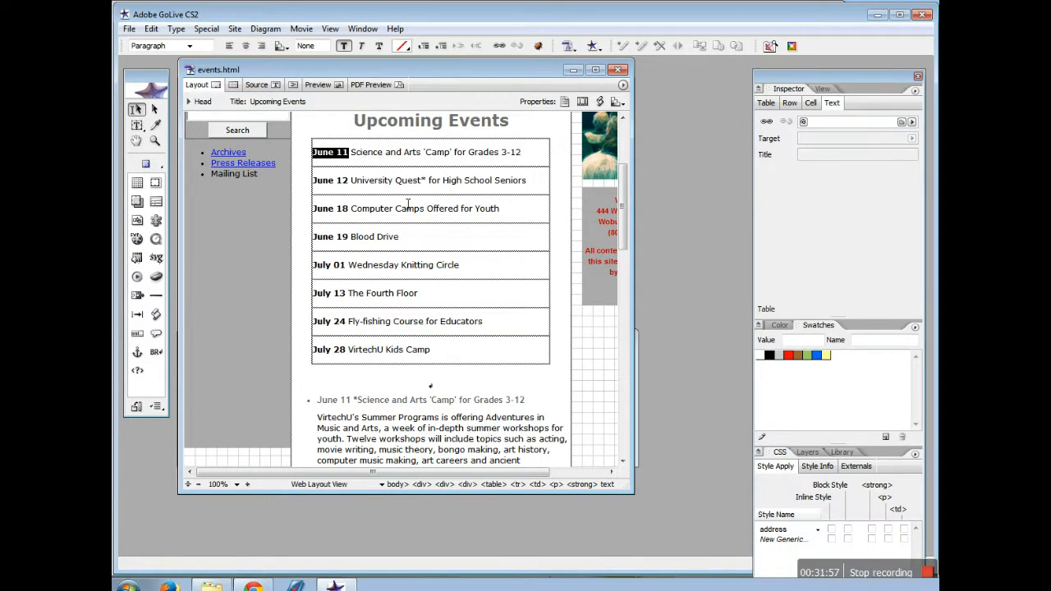
scroll(409, 204, down, 5)
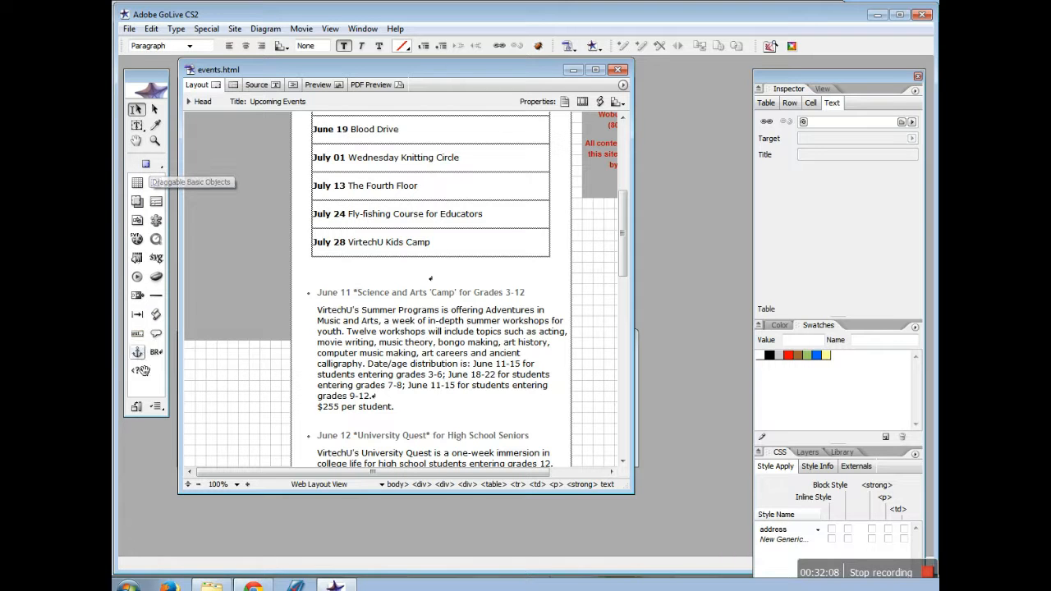
Place an anchor named june11 before the June 11 'Science and Arts Camp' heading
drag(141, 370, 310, 294)
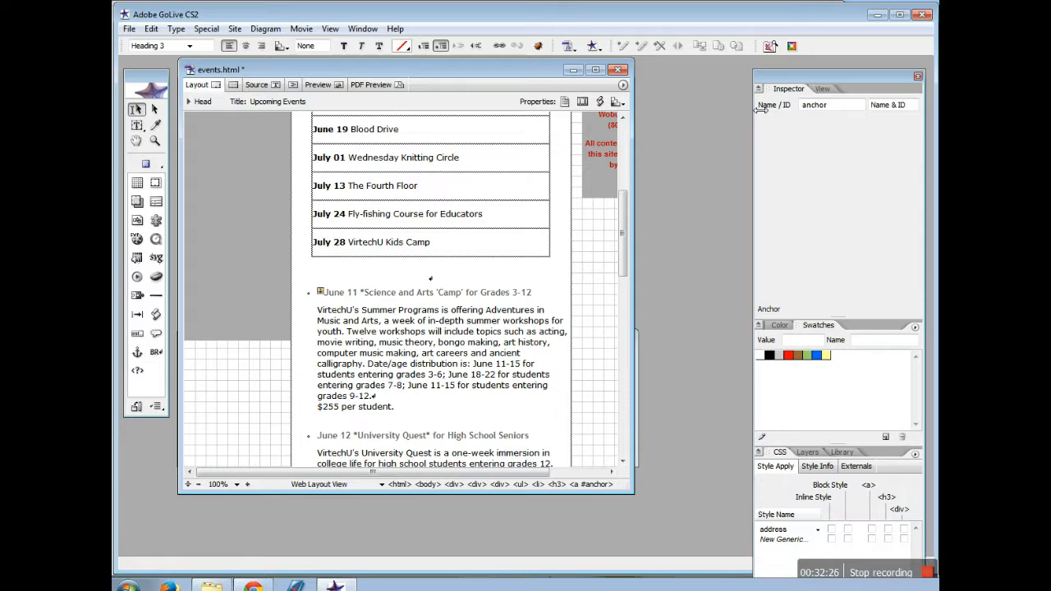
text(june11)
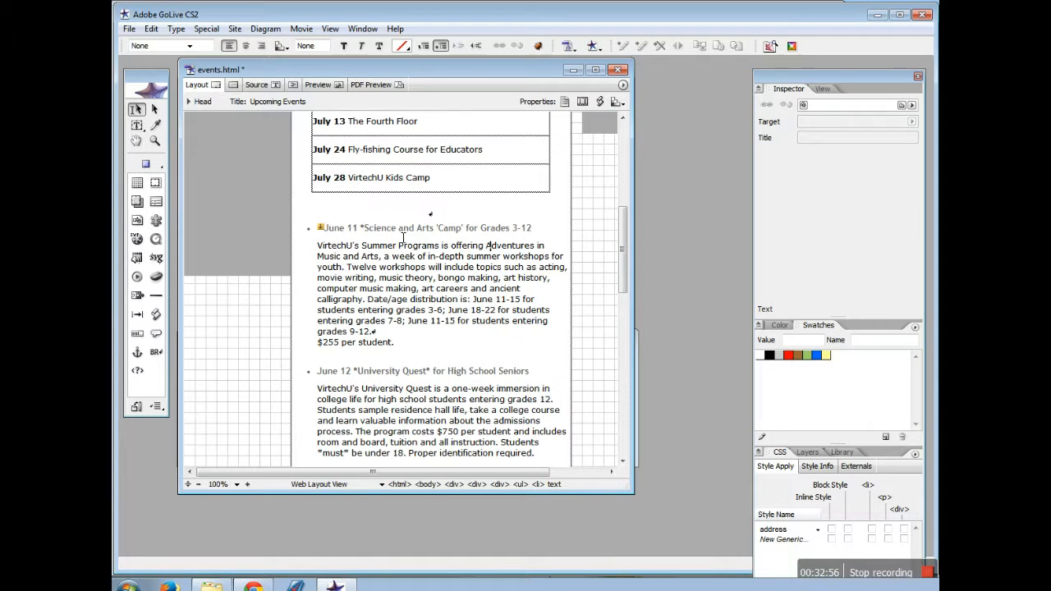
scroll(402, 239, up, 6)
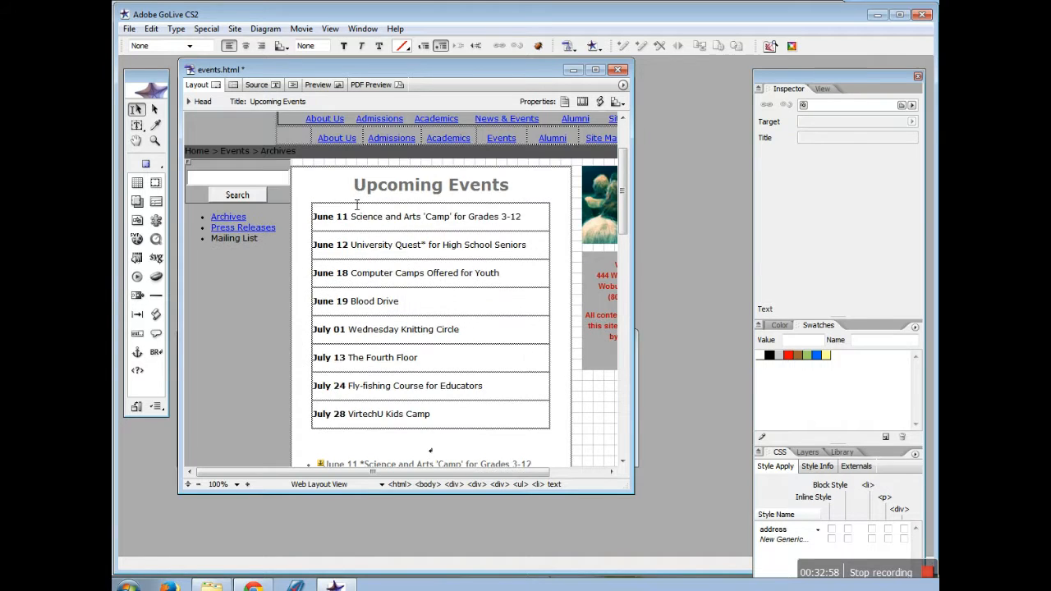
Link the June 11 event title in the table to the #june11 anchor and save events.html
drag(351, 217, 531, 226)
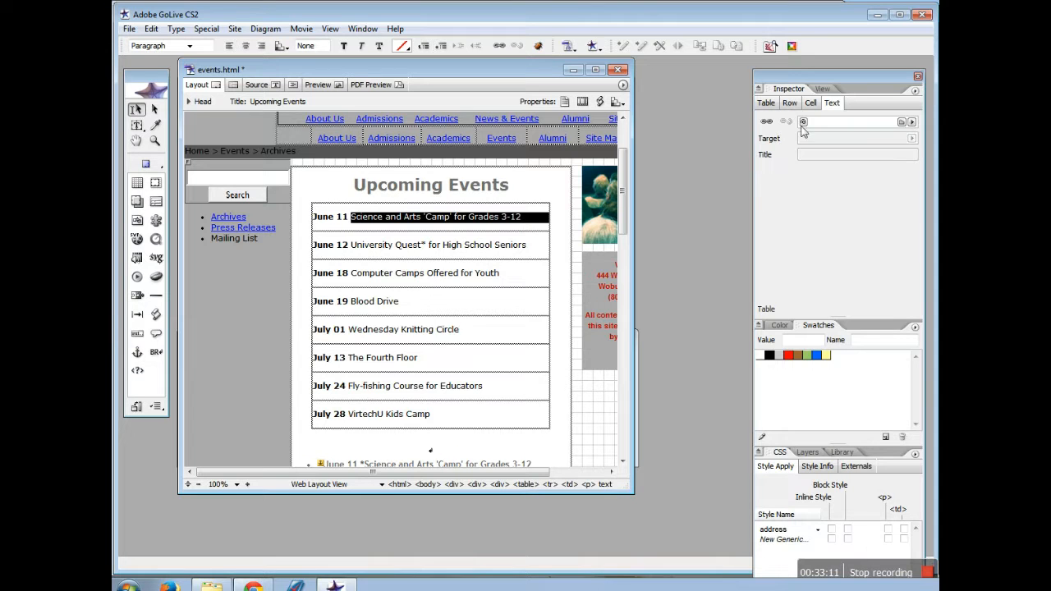
drag(803, 121, 323, 466)
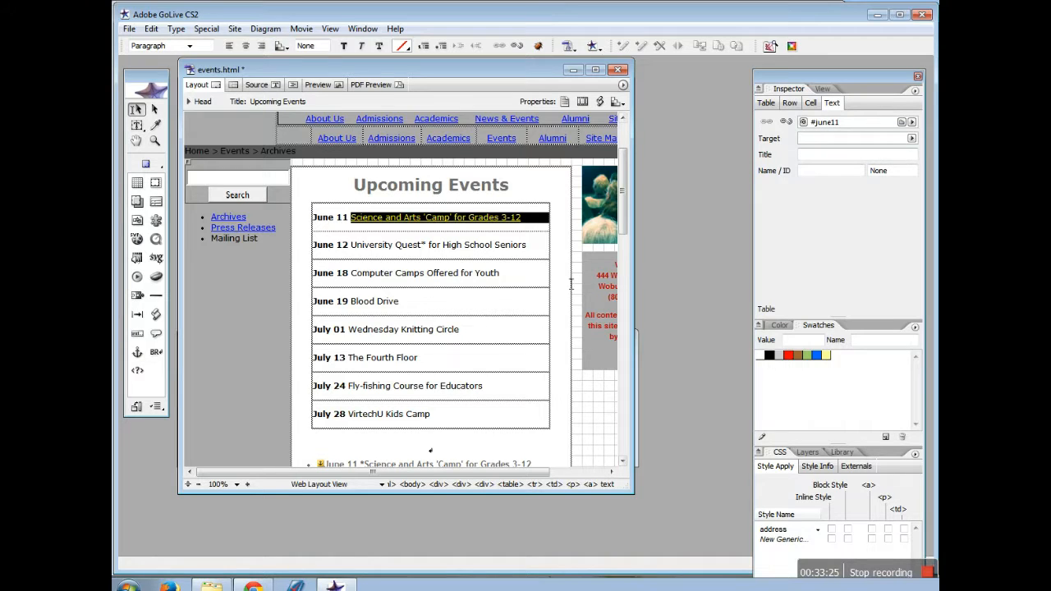
click(129, 29)
click(164, 140)
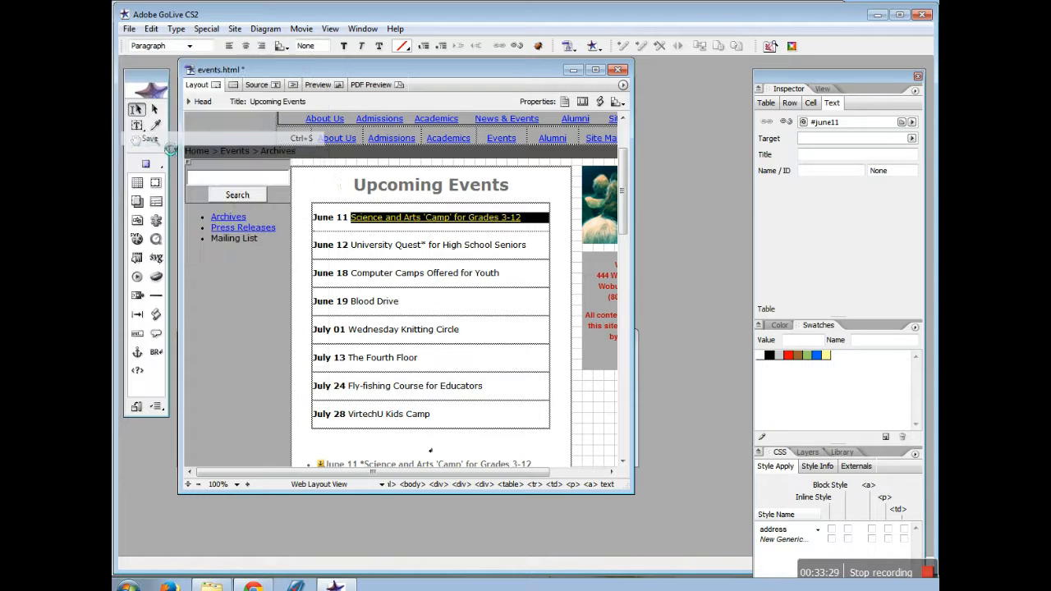
scroll(476, 384, down, 1)
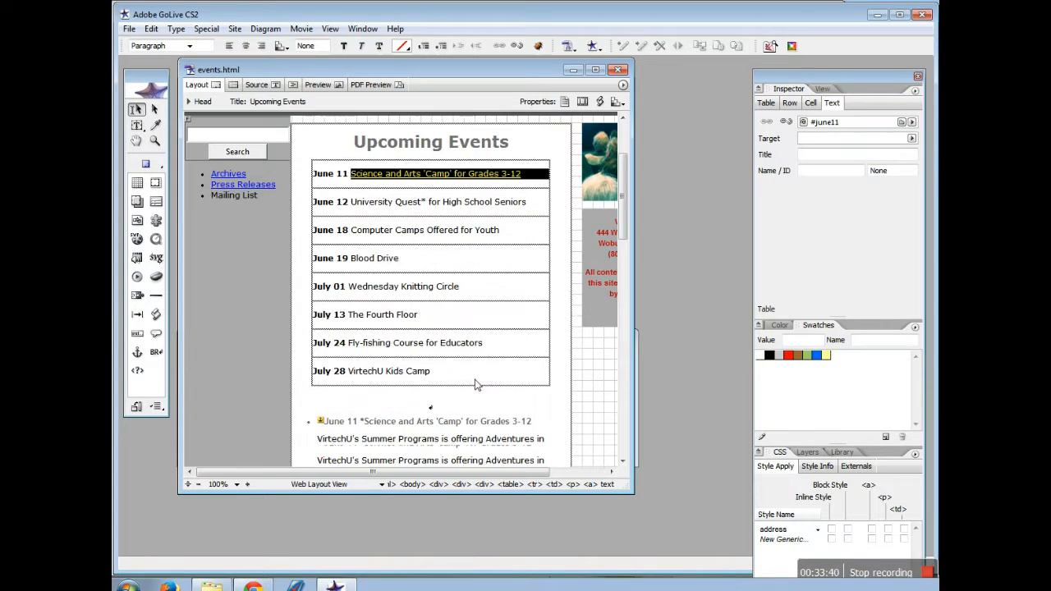
scroll(477, 385, down, 5)
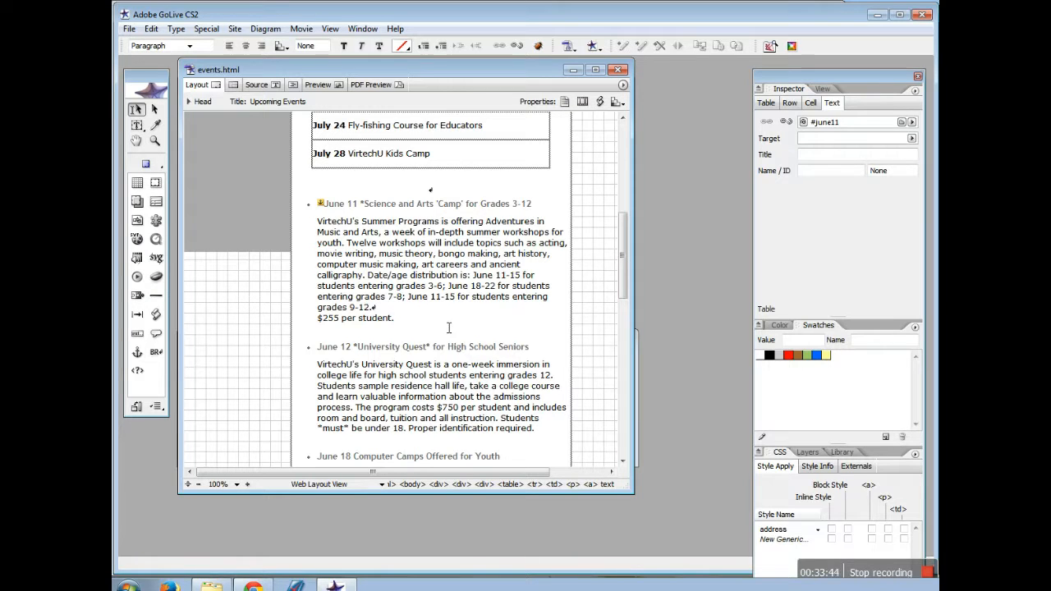
Add '. Back to Top' after '$255 per student' and link it to the Upcoming Events anchor
click(451, 325)
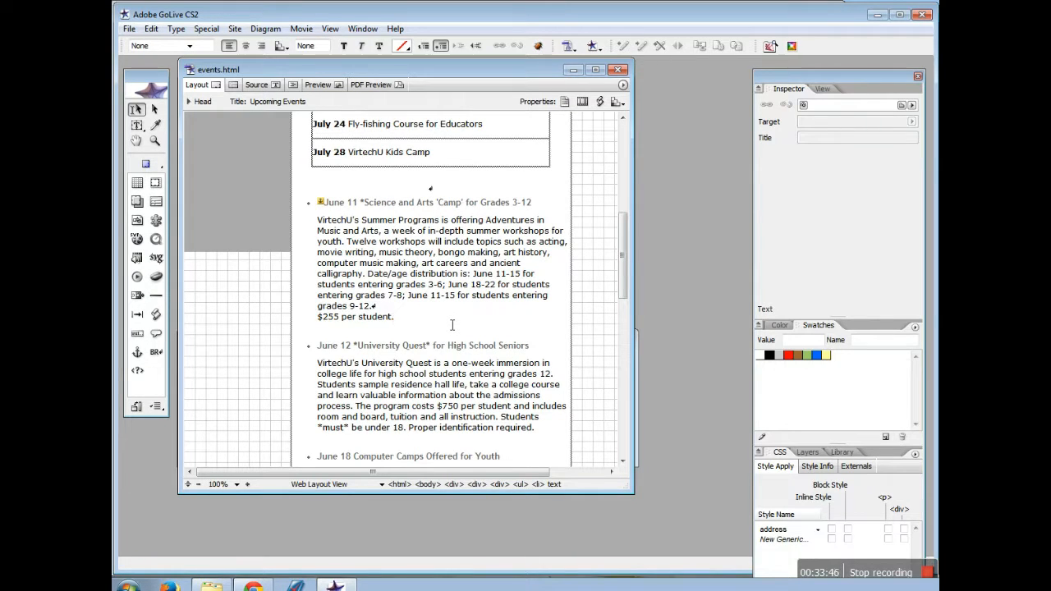
text(.)
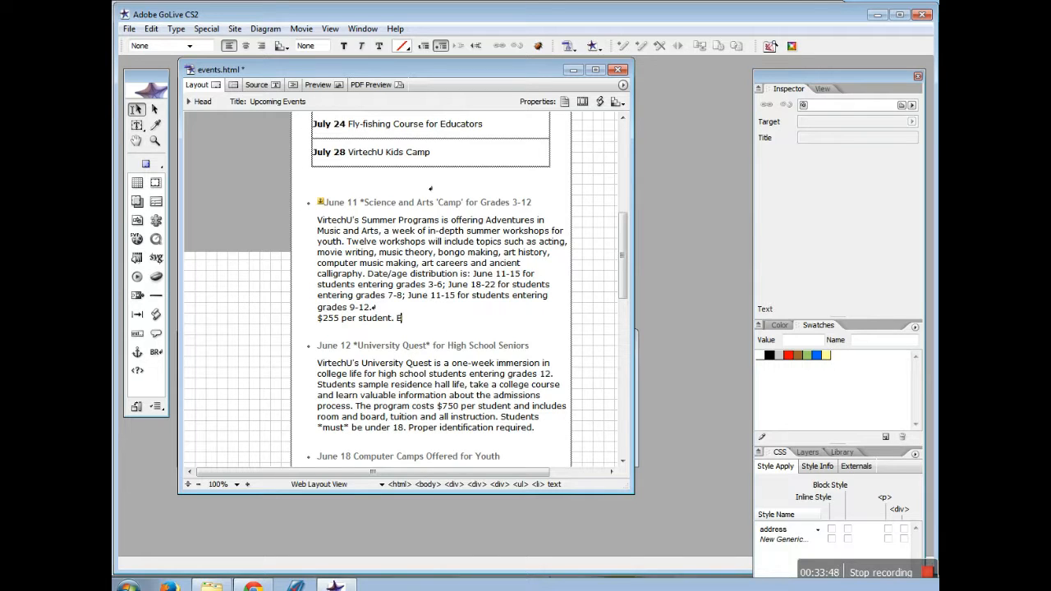
text( Back to Top)
drag(397, 318, 527, 336)
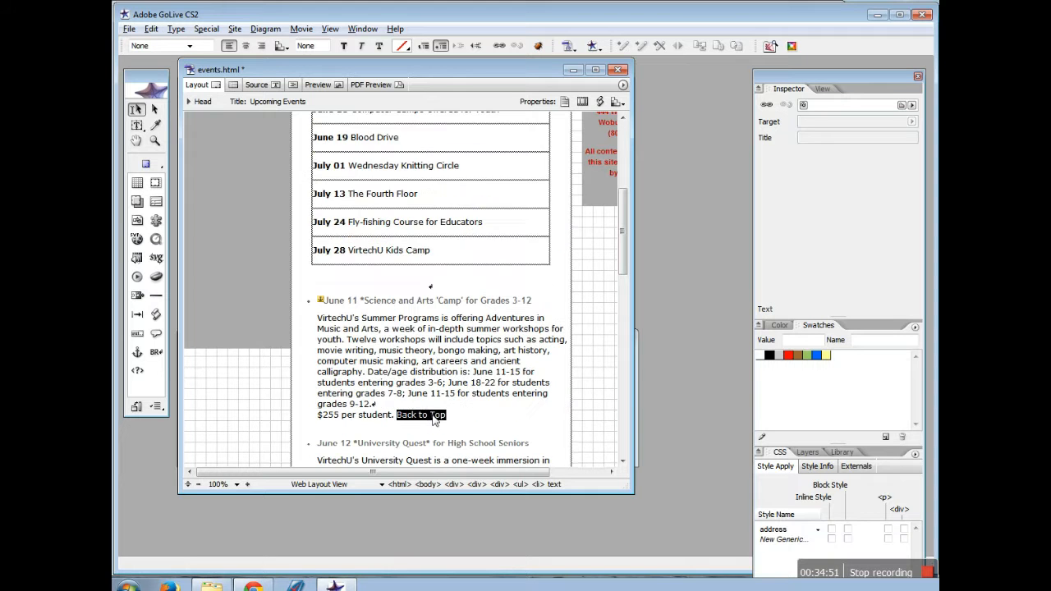
drag(432, 415, 355, 283)
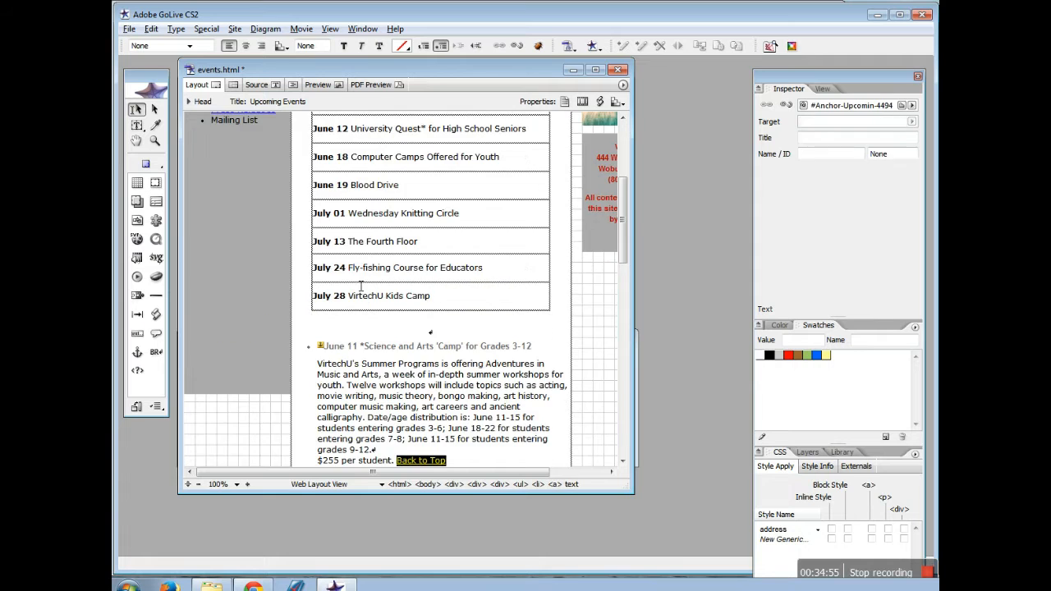
scroll(365, 286, down, 3)
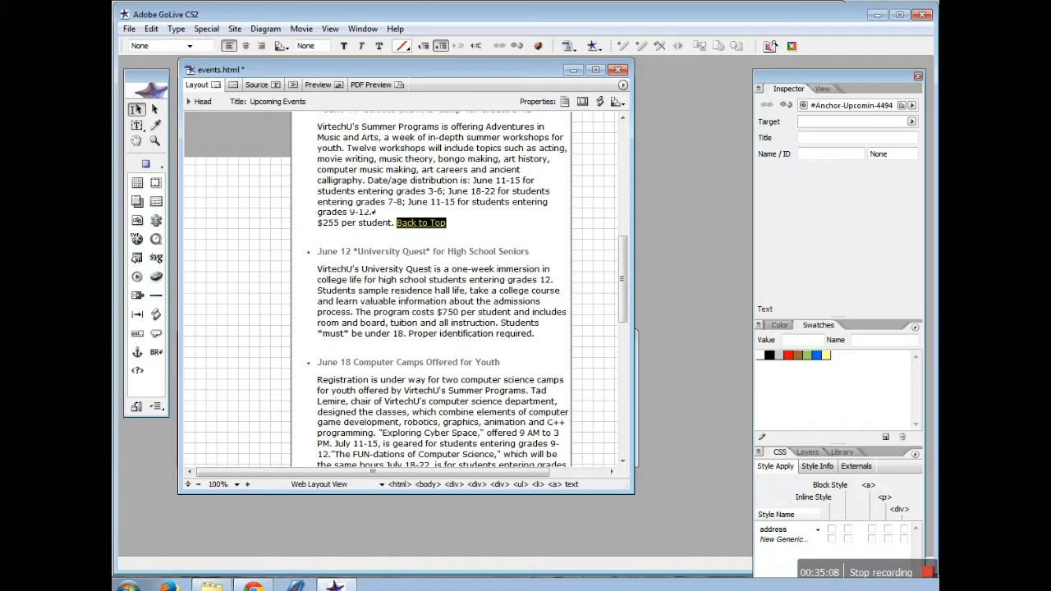
Save events.html, then preview it and test the 'Camp' anchor link
click(129, 29)
click(185, 138)
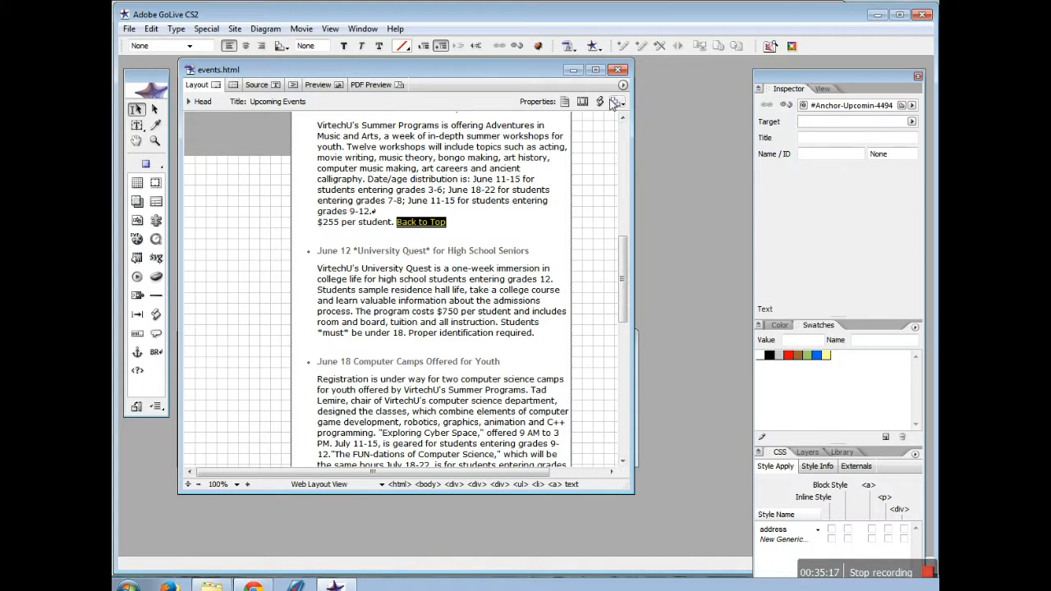
click(316, 86)
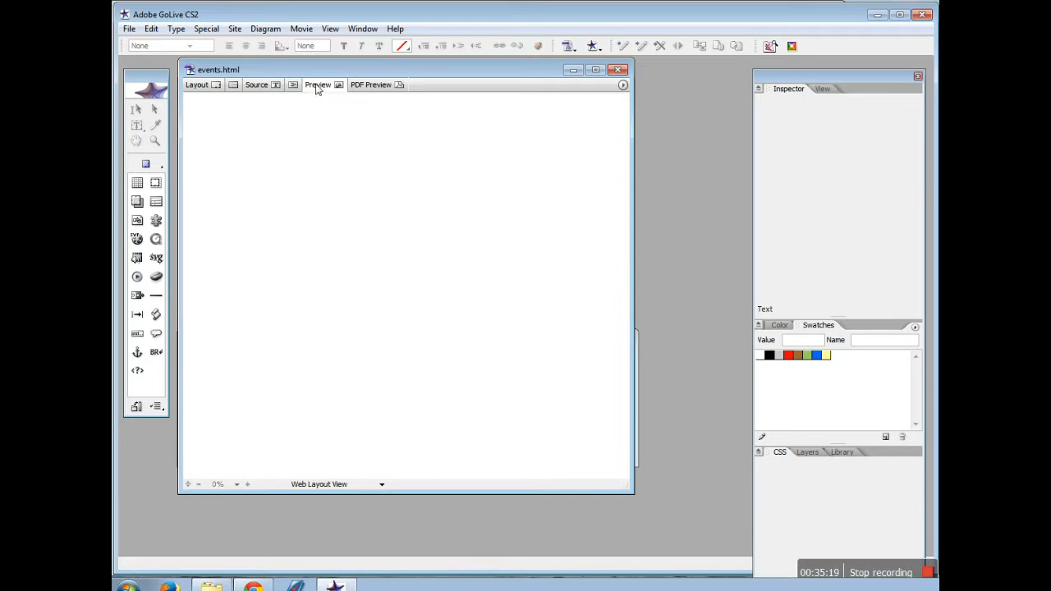
click(434, 301)
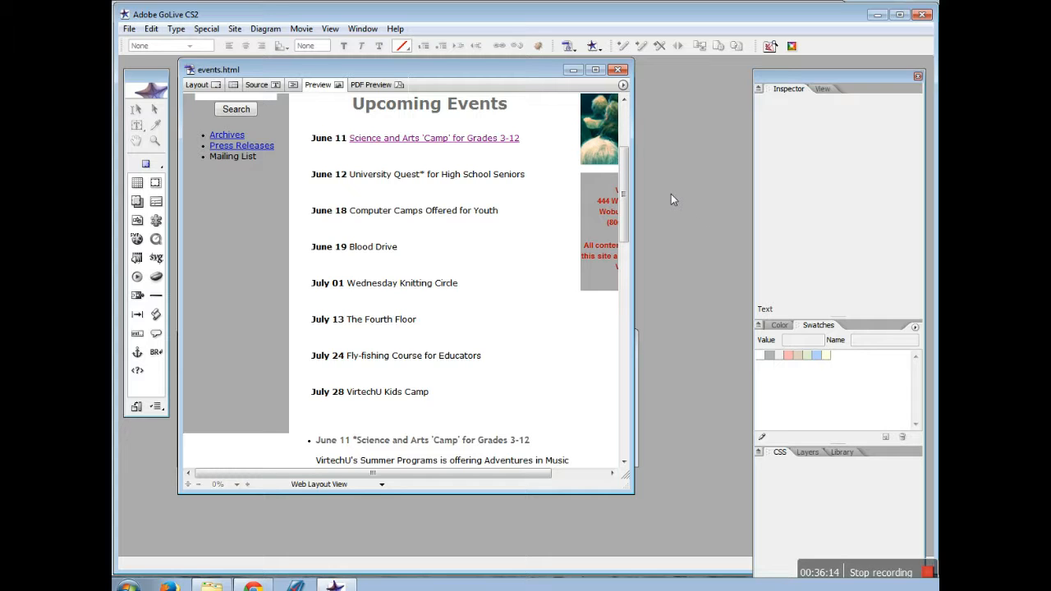
Close events.html and open index.html from the enlarged site window
click(619, 69)
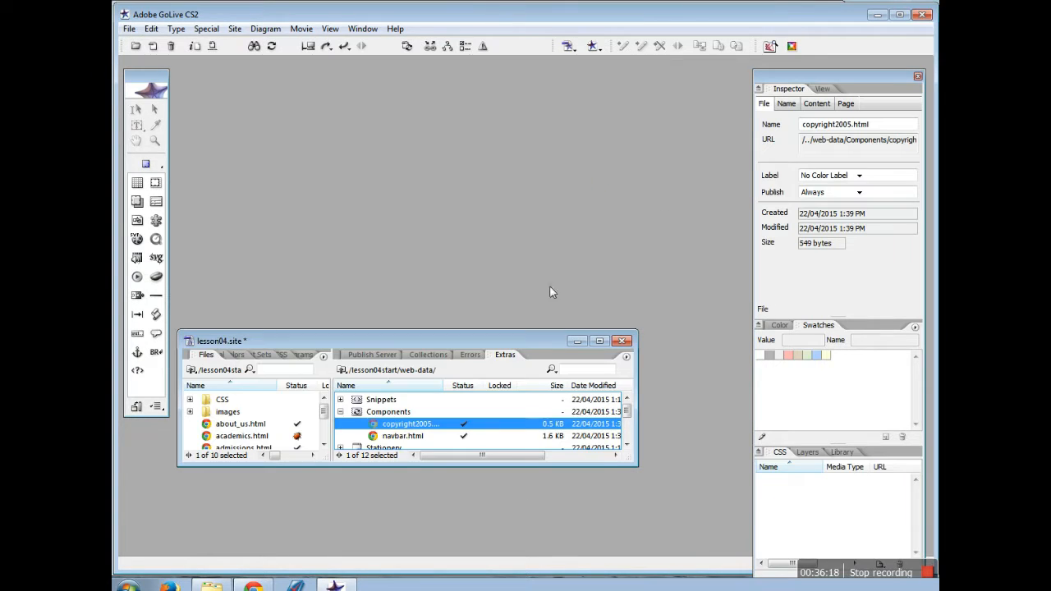
drag(509, 332, 521, 267)
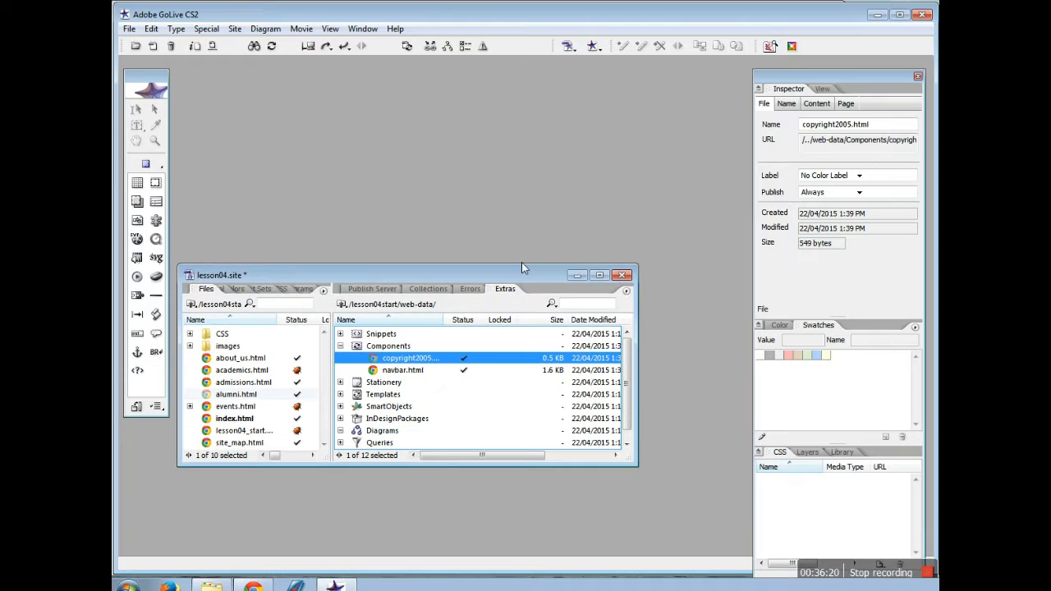
double_click(235, 418)
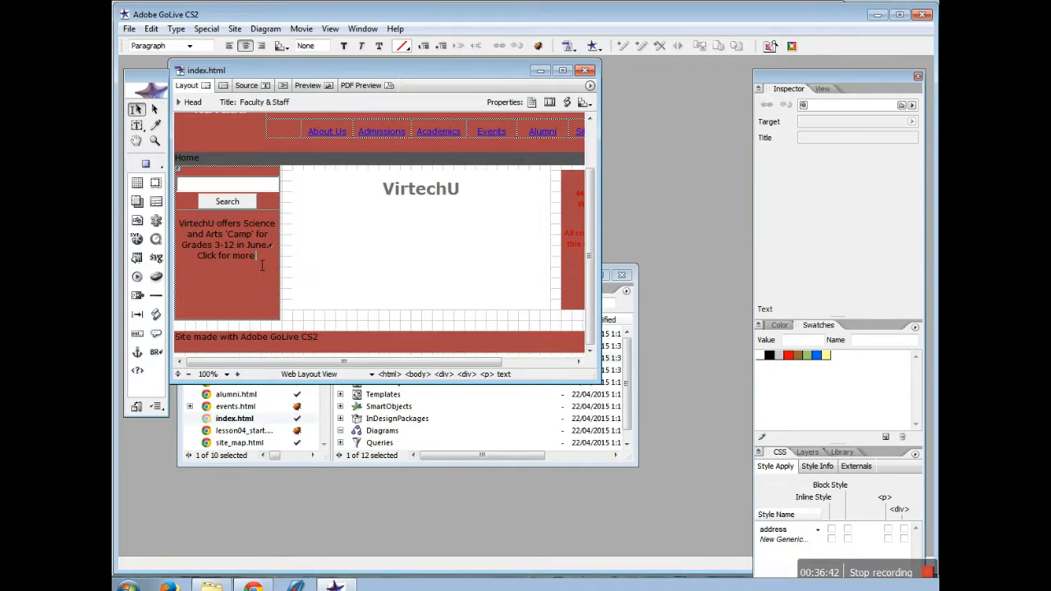
Link 'Click for more.' to events.html#june11 and save index.html
drag(263, 263, 236, 245)
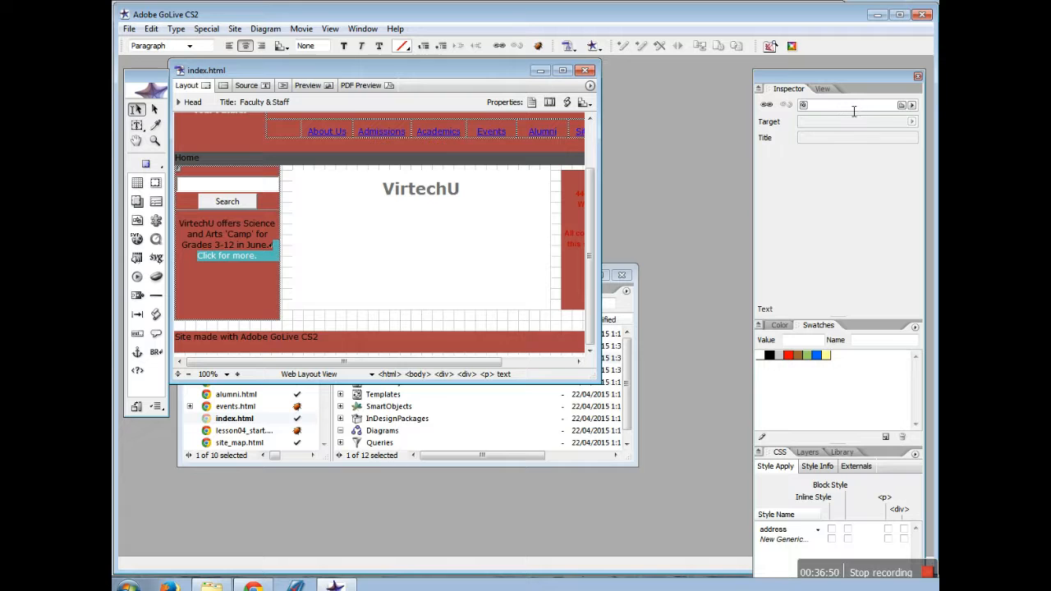
click(913, 107)
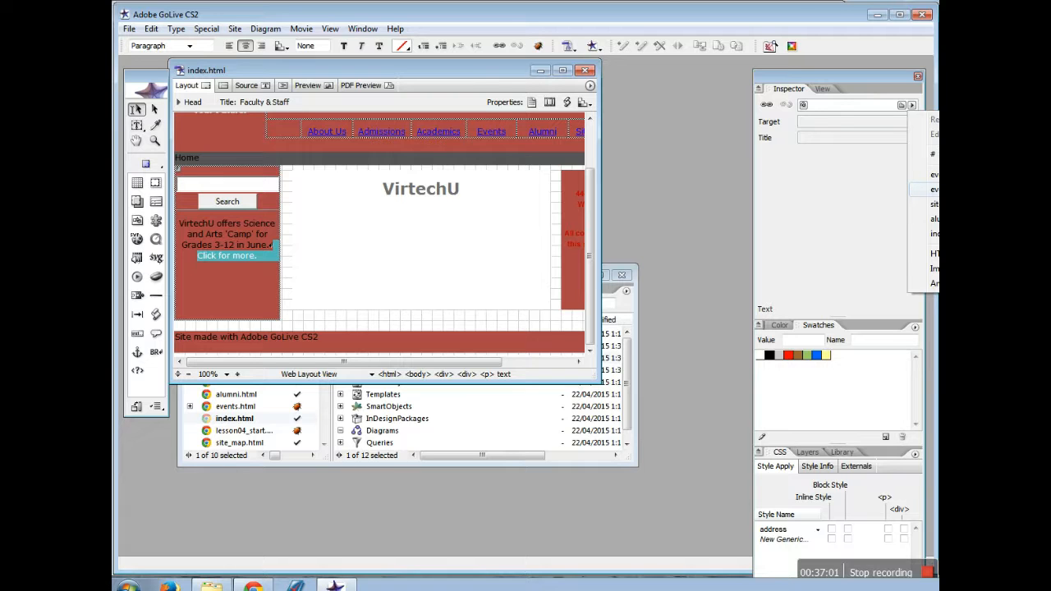
click(928, 188)
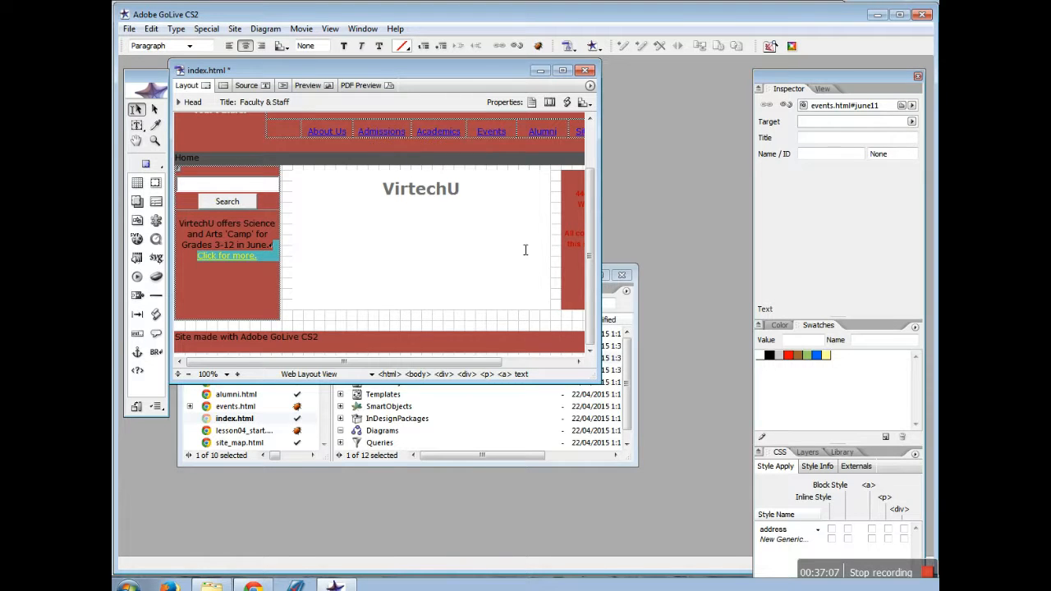
click(128, 29)
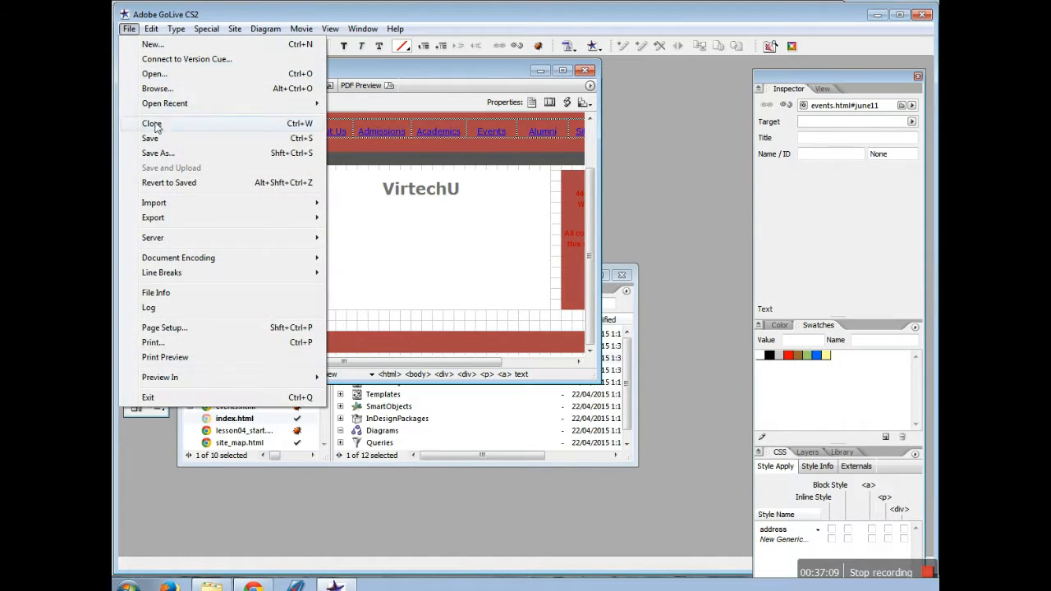
click(168, 143)
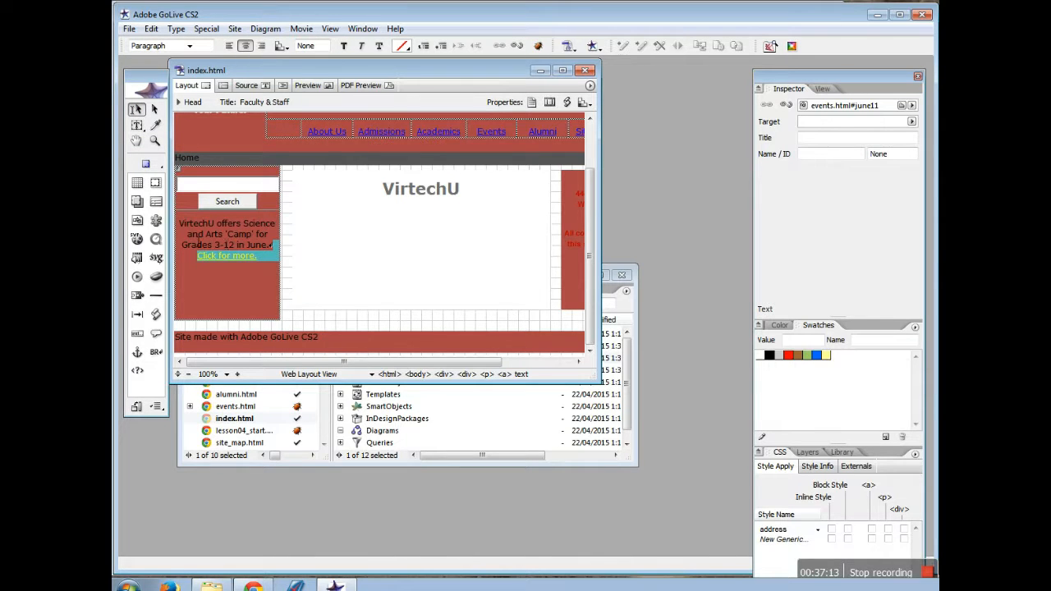
Close index.html and select events.html in the site Files list
drag(245, 253, 227, 262)
click(585, 70)
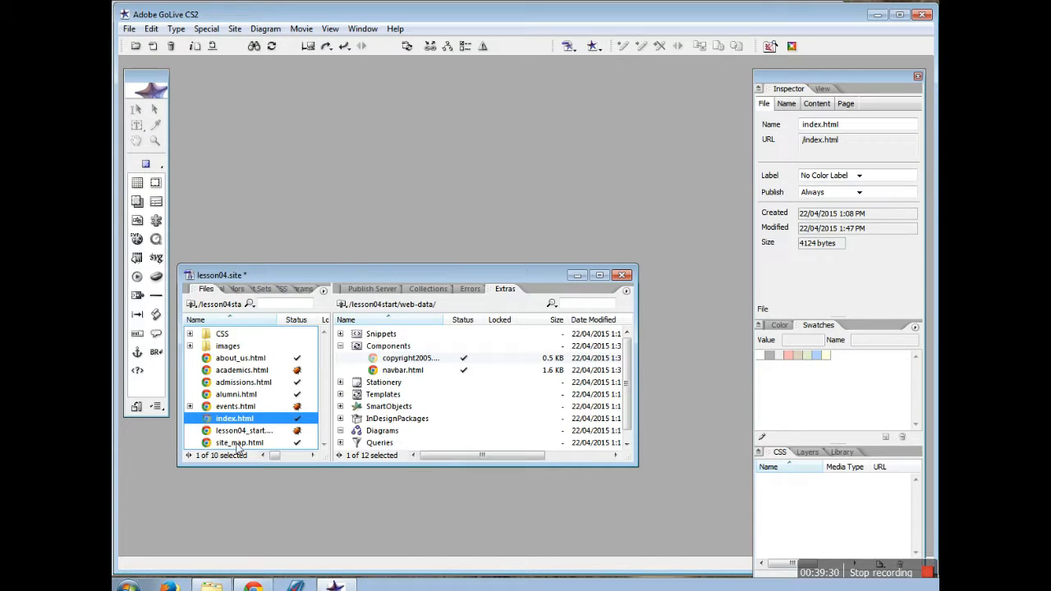
click(240, 408)
Reopen events.html in Layout view and select the footer words 'Adobe GoLive CS2'
double_click(240, 409)
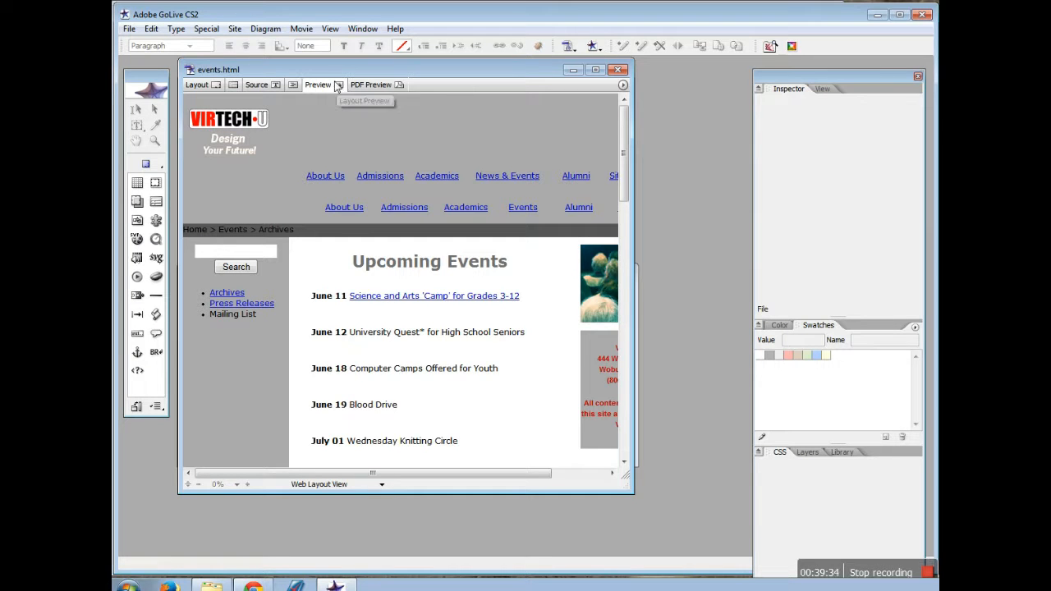
click(215, 85)
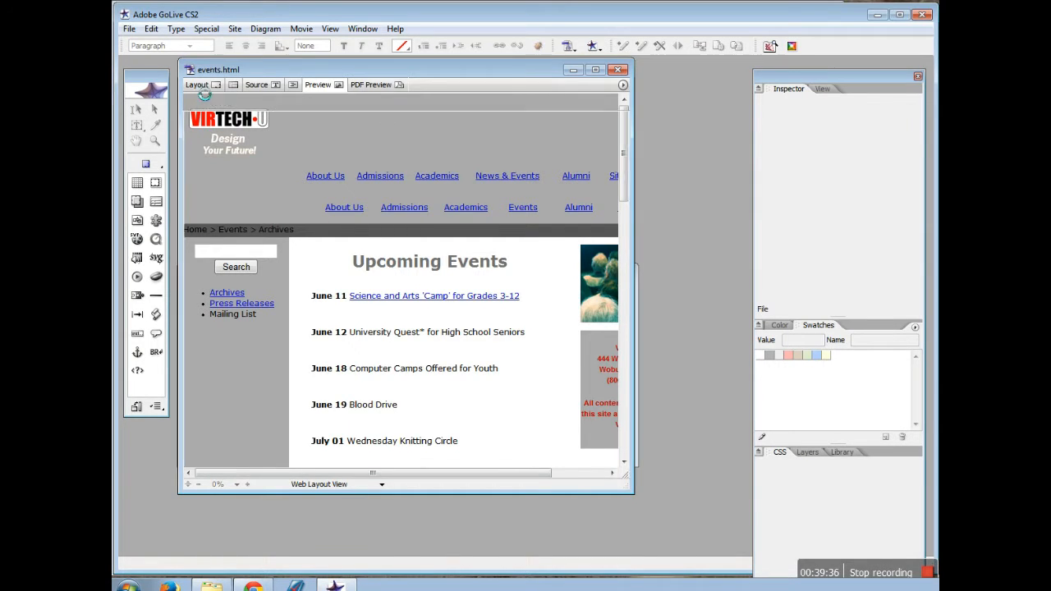
drag(626, 299, 625, 406)
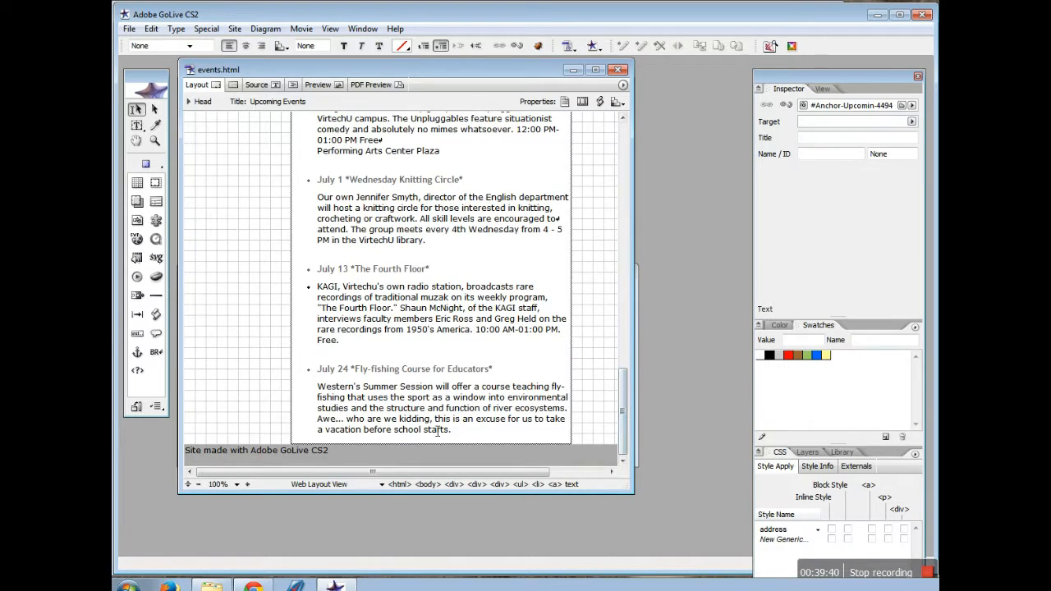
drag(250, 453, 333, 454)
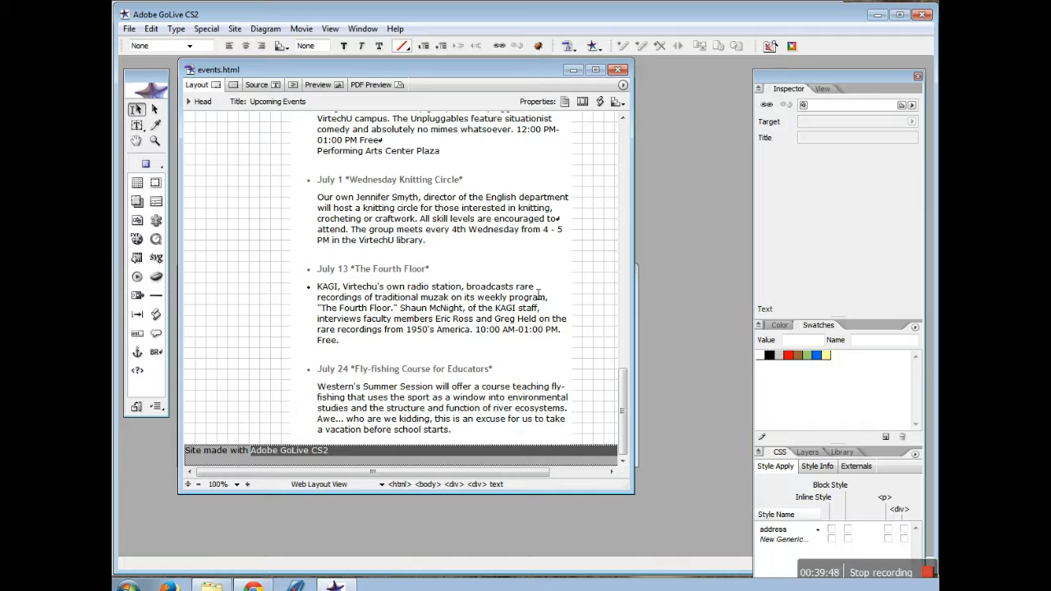
click(837, 107)
text(www.adobe.com)
key(Return)
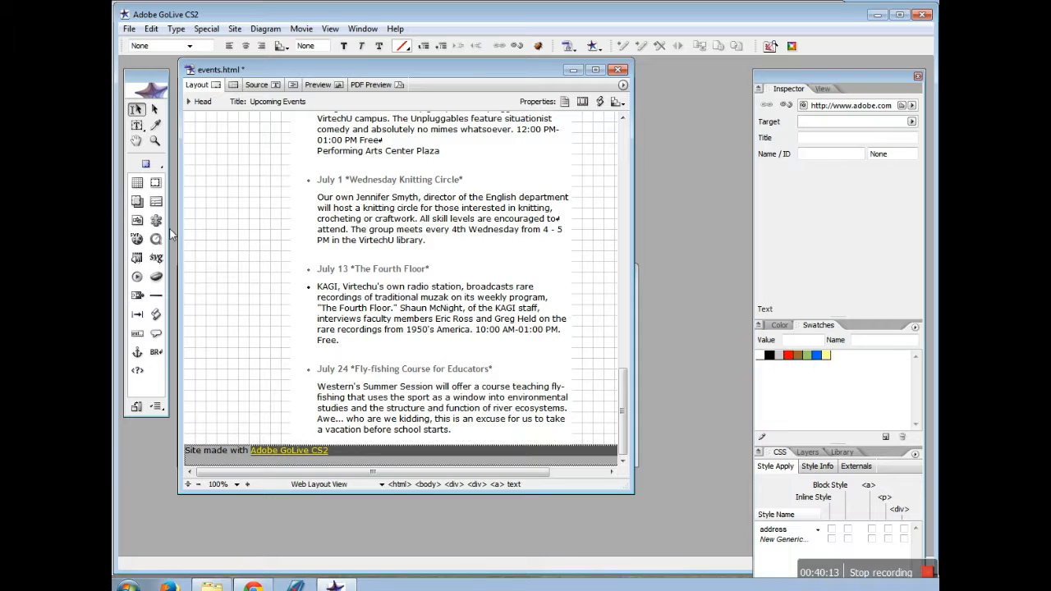
click(129, 29)
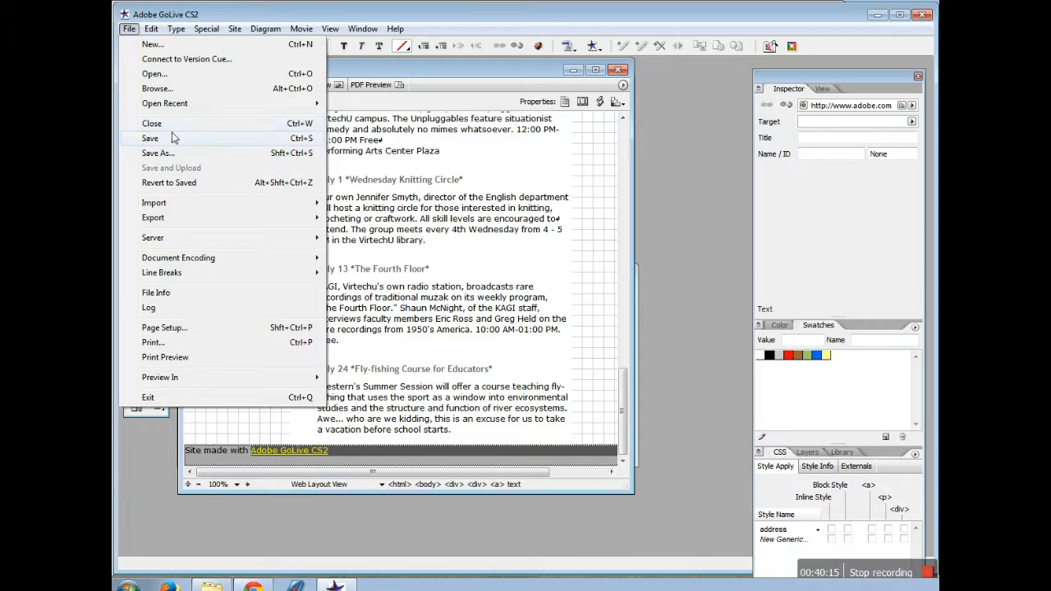
click(178, 138)
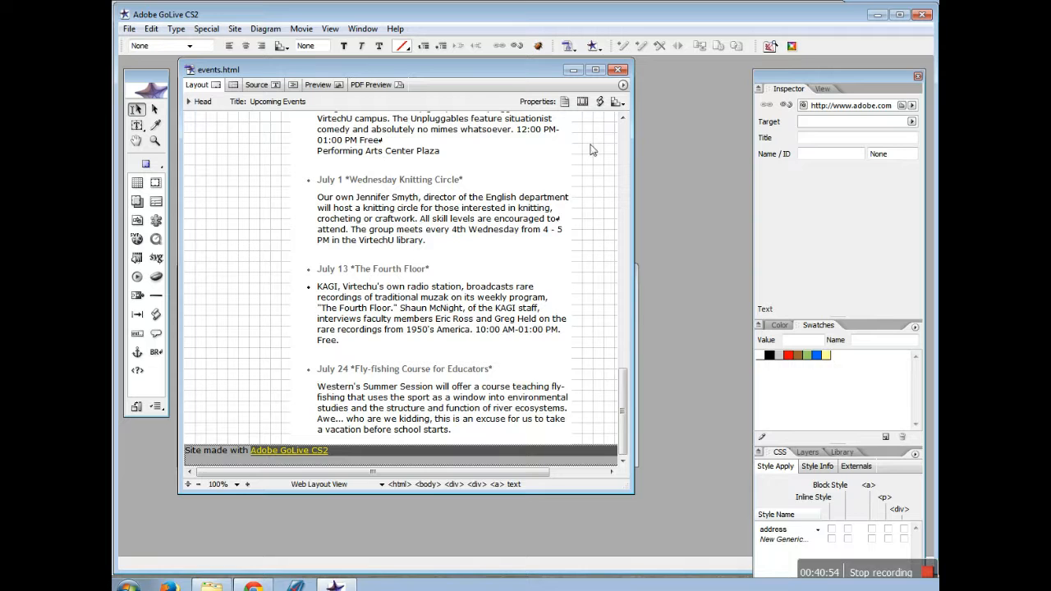
click(621, 70)
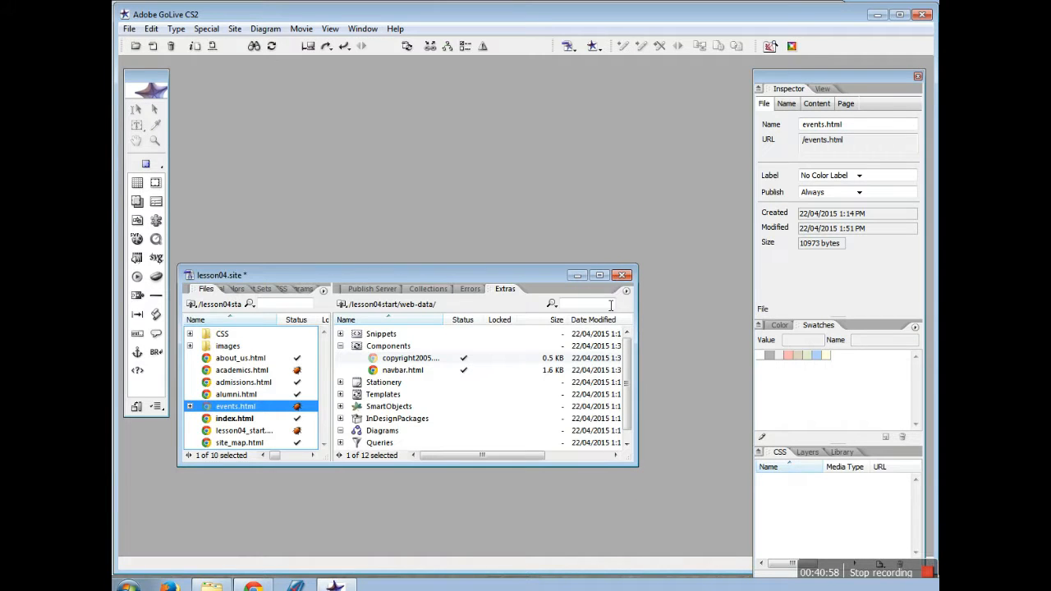
Add a new external e-mail address entry named 'Events Email' from the Site objects
click(229, 289)
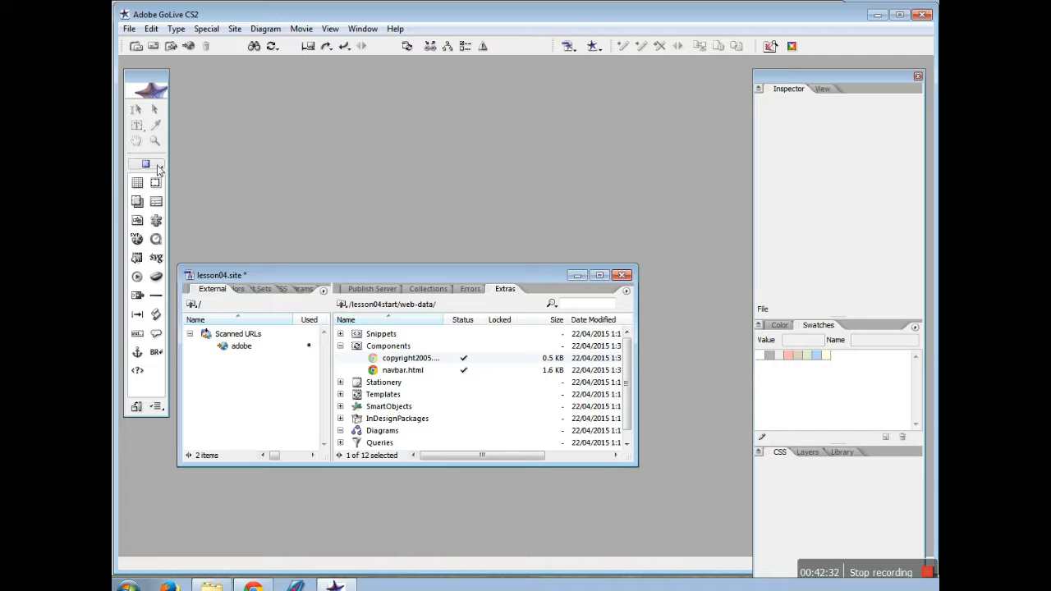
click(154, 165)
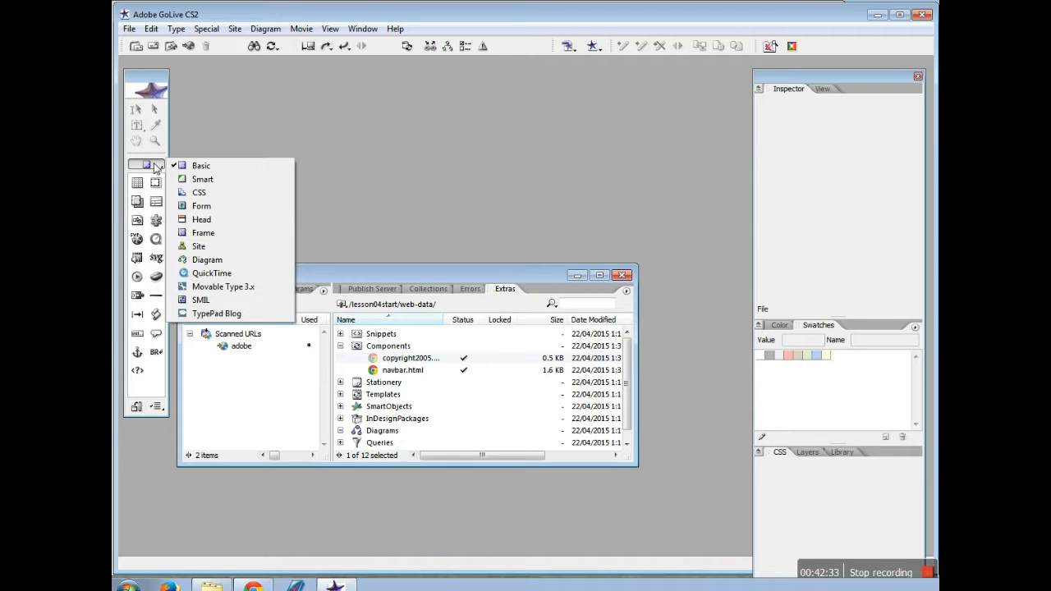
click(199, 246)
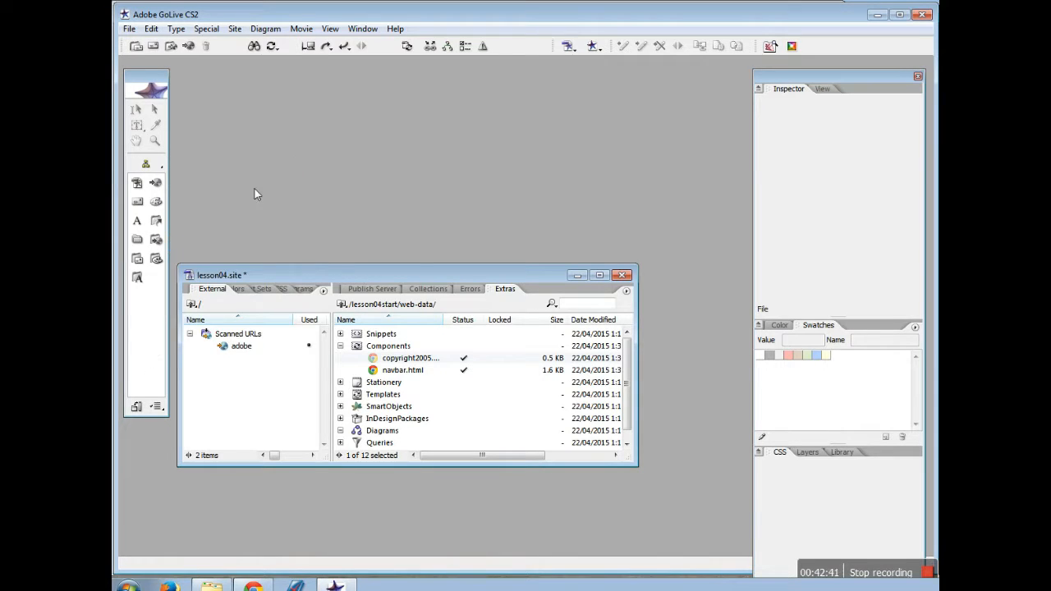
drag(144, 210, 266, 375)
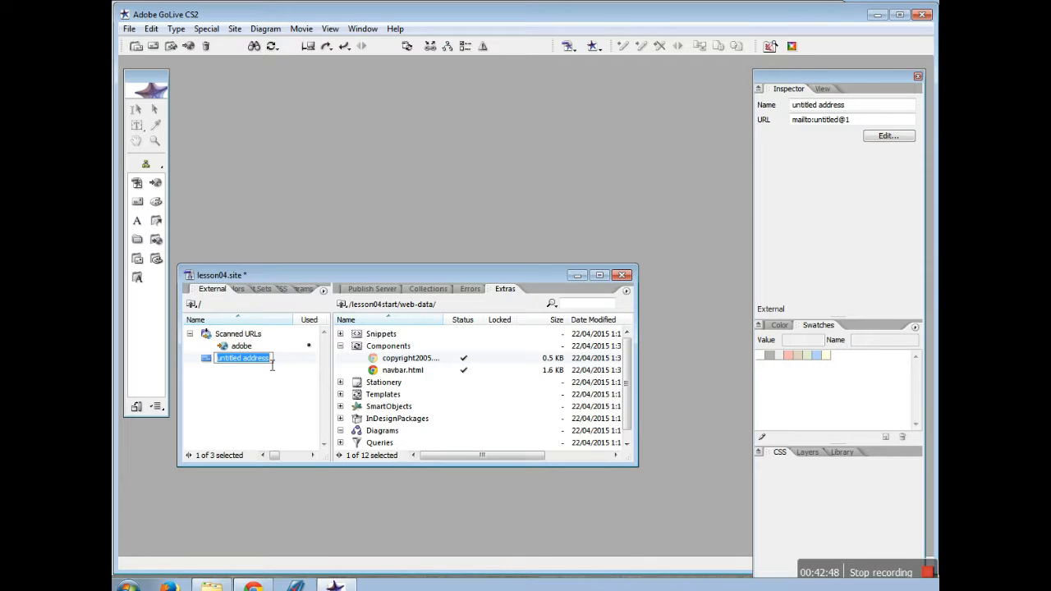
text(Events Email)
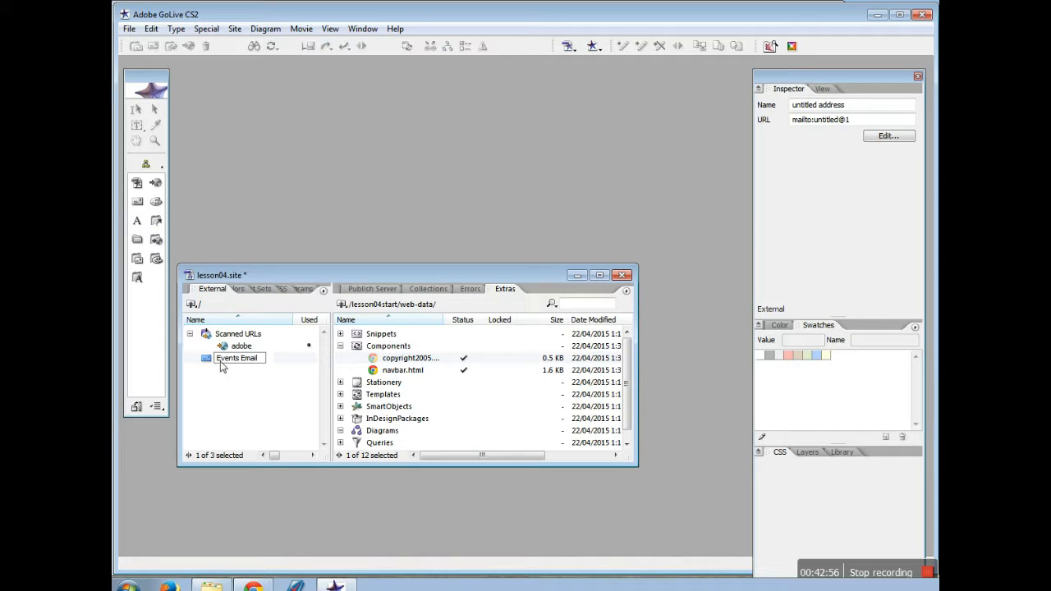
Replace the Events Email placeholder untitled@1 with the events contact's e-mail address, then show the site files
click(221, 362)
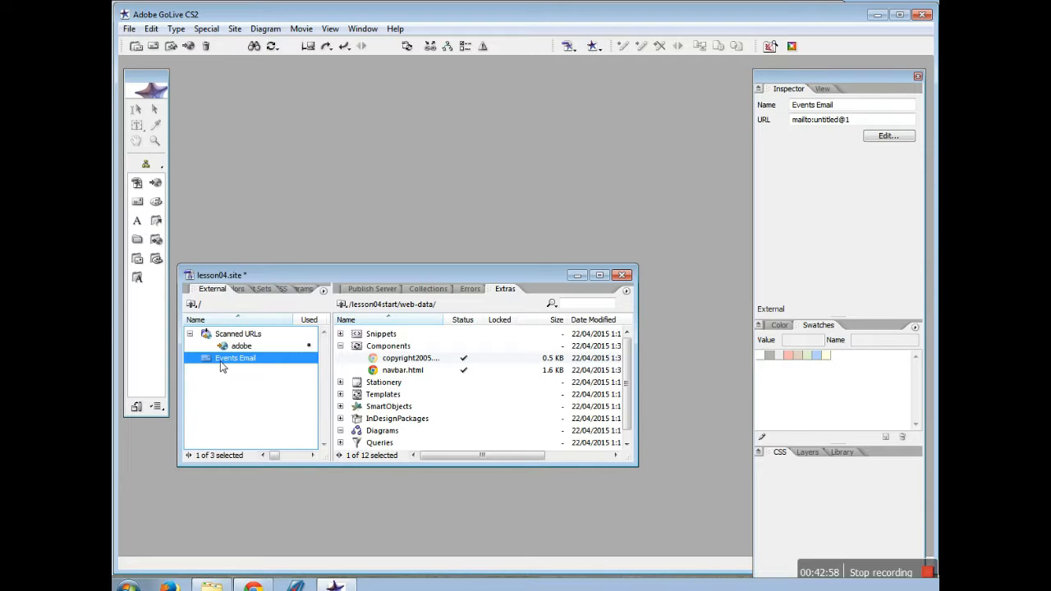
right_click(221, 367)
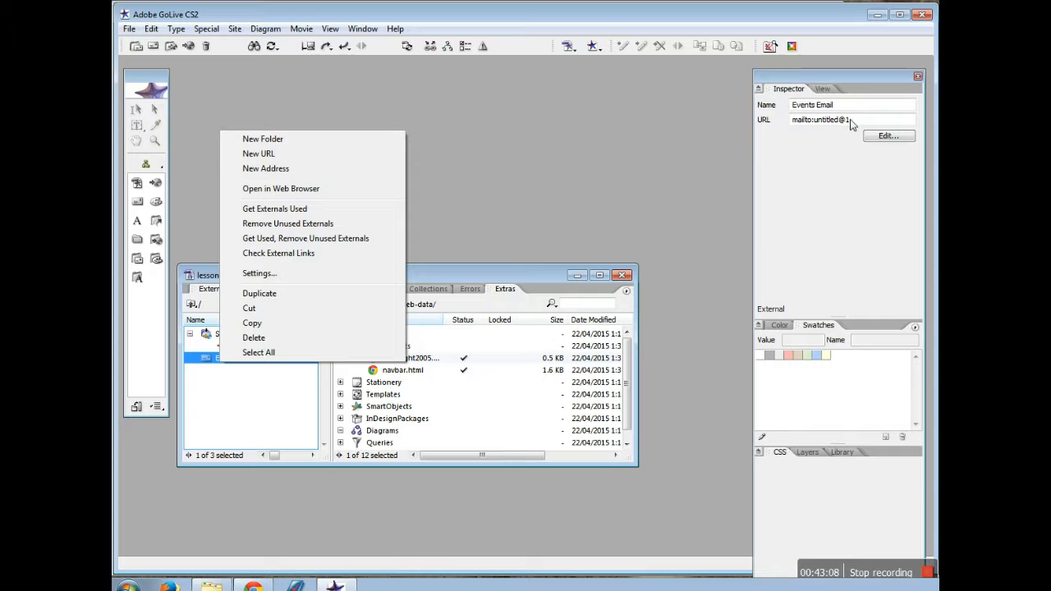
click(818, 123)
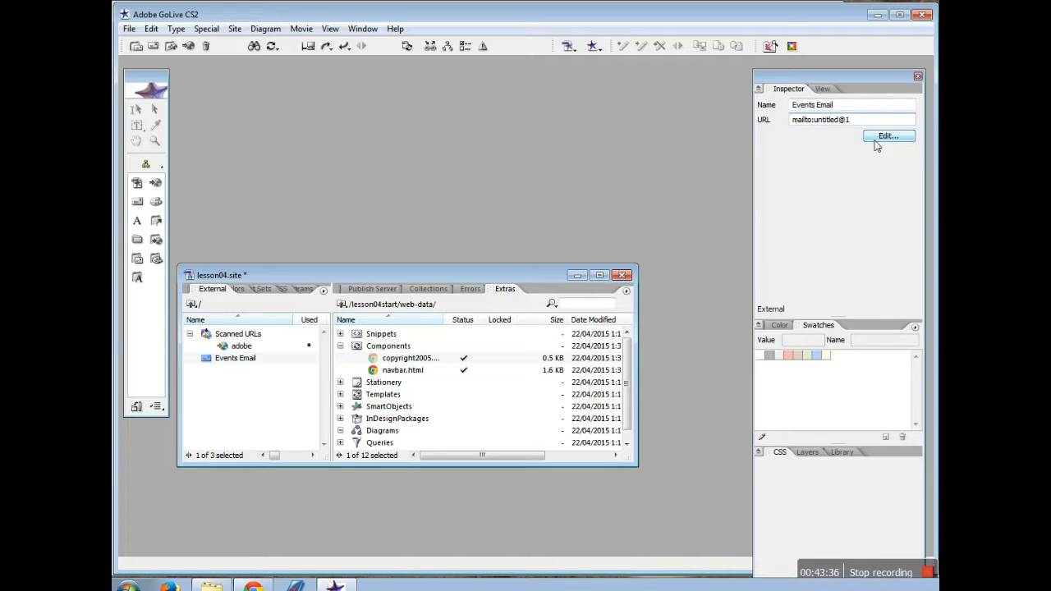
click(818, 125)
drag(853, 121, 814, 125)
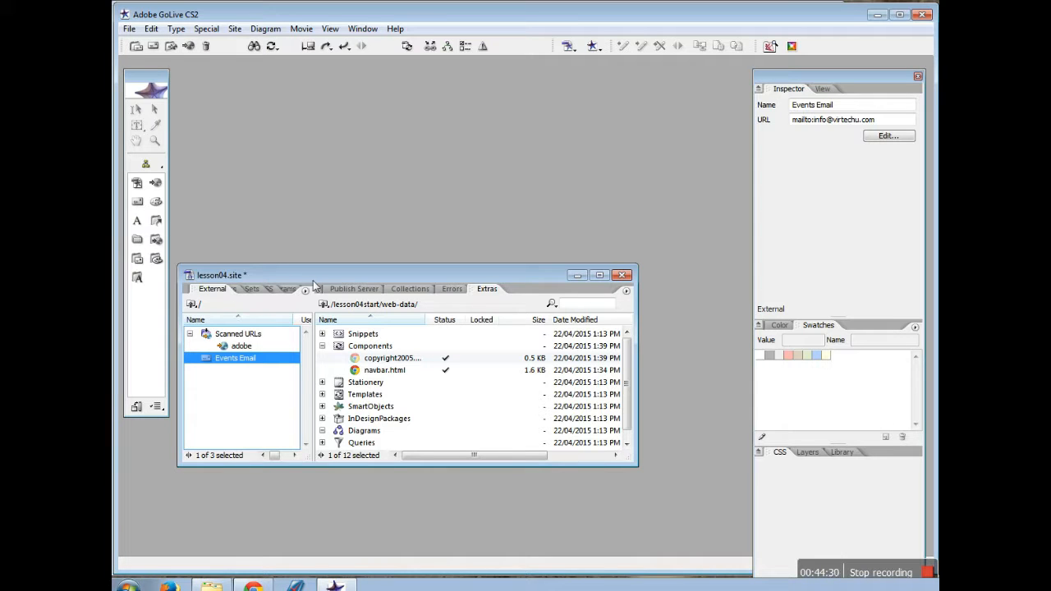
drag(318, 289, 415, 306)
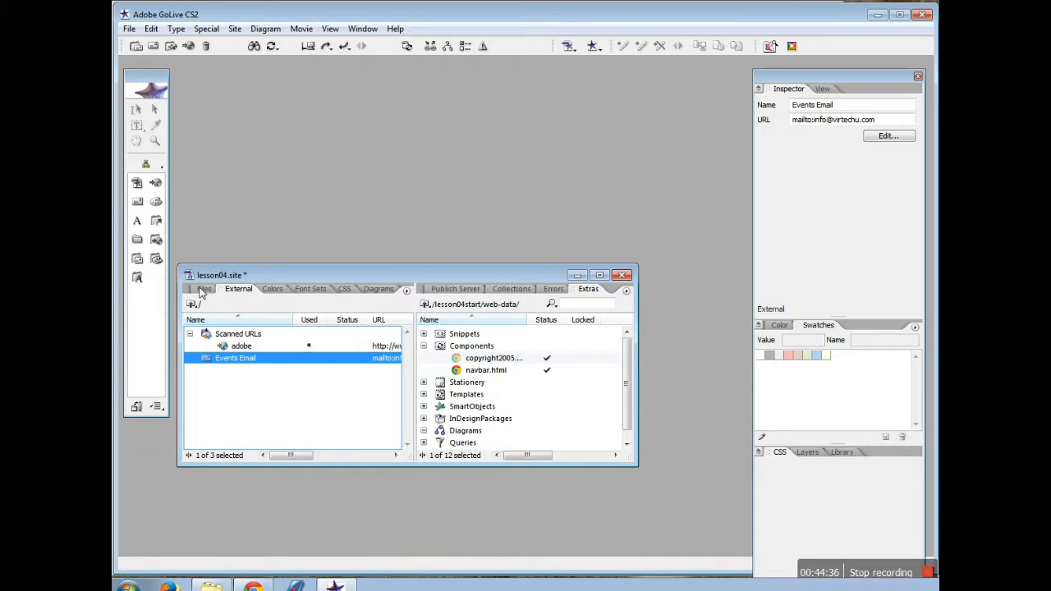
click(205, 290)
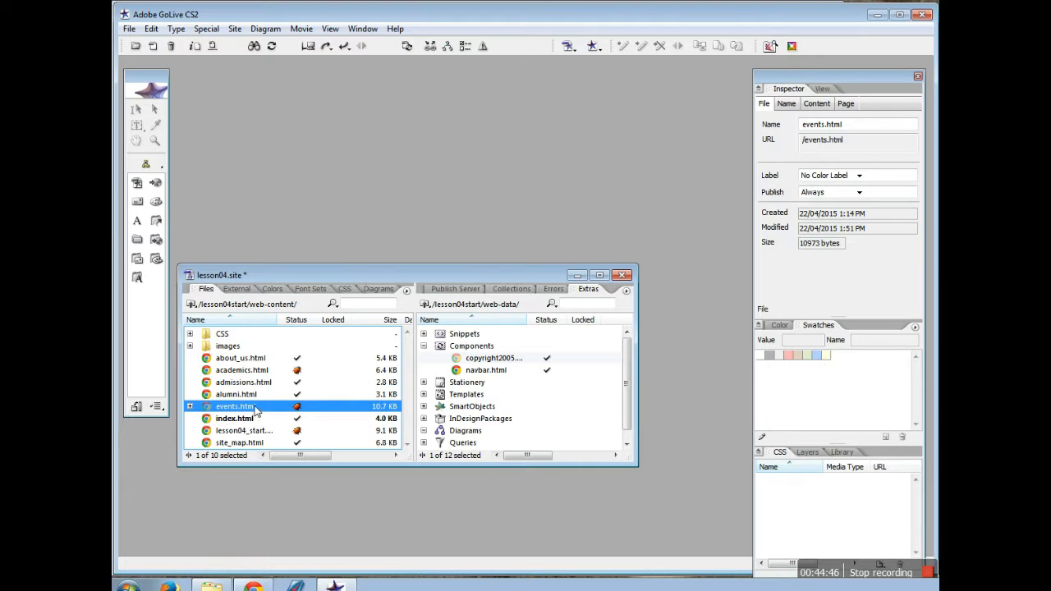
Open events.html and arrange windows to show the site's external links list
double_click(250, 407)
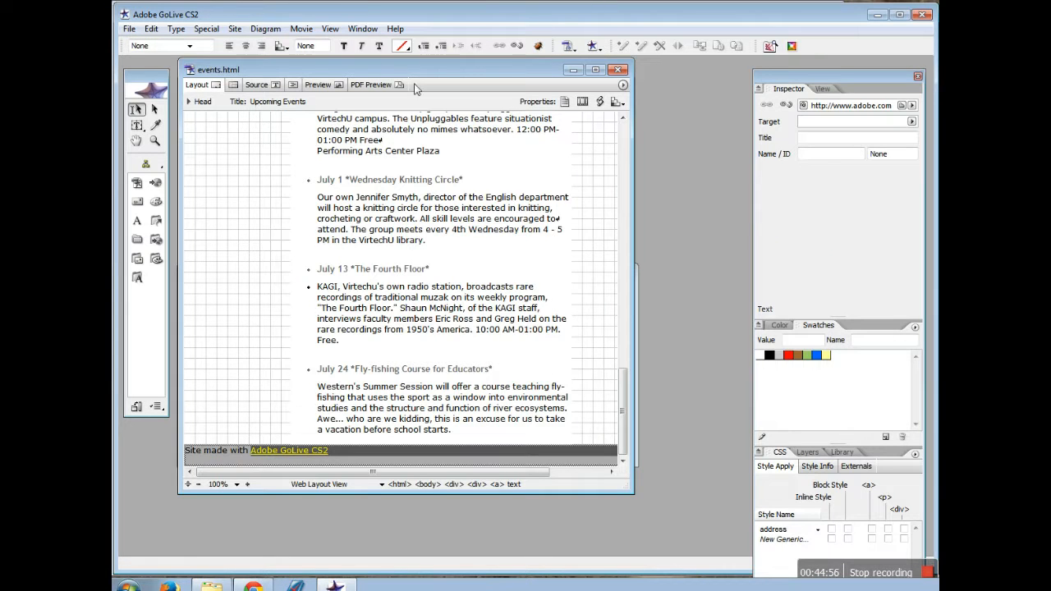
drag(520, 501, 509, 228)
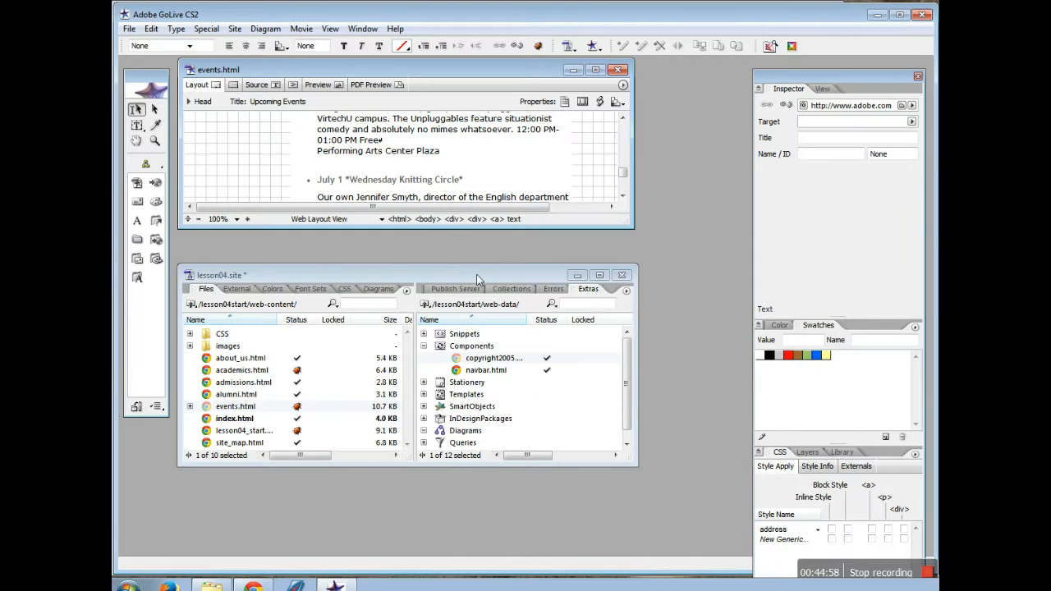
click(236, 293)
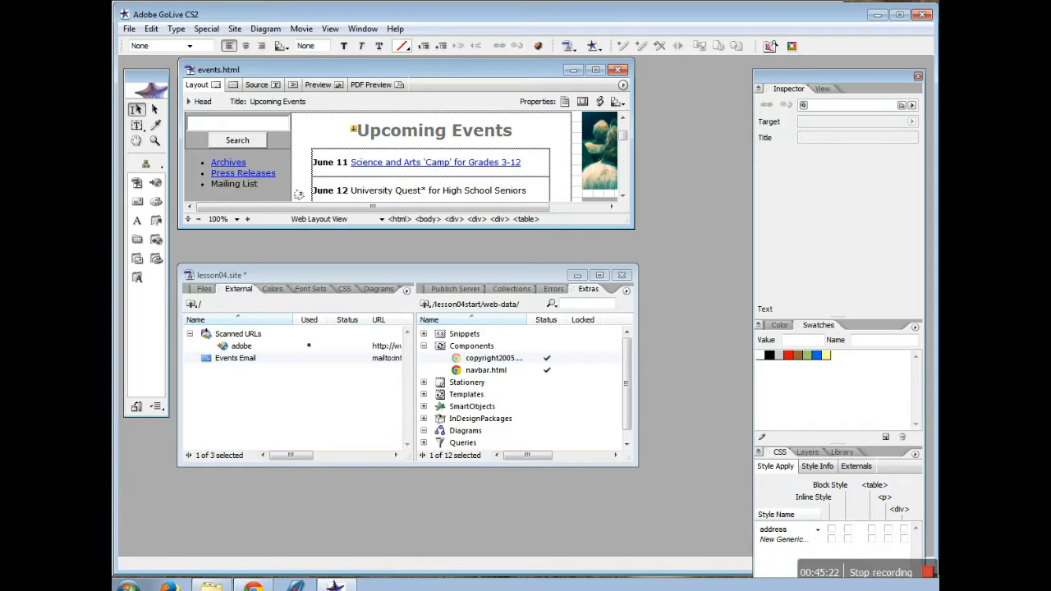
Link the Mailing List text to the Events Email mailto address via point-and-shoot
click(212, 185)
drag(217, 188, 261, 195)
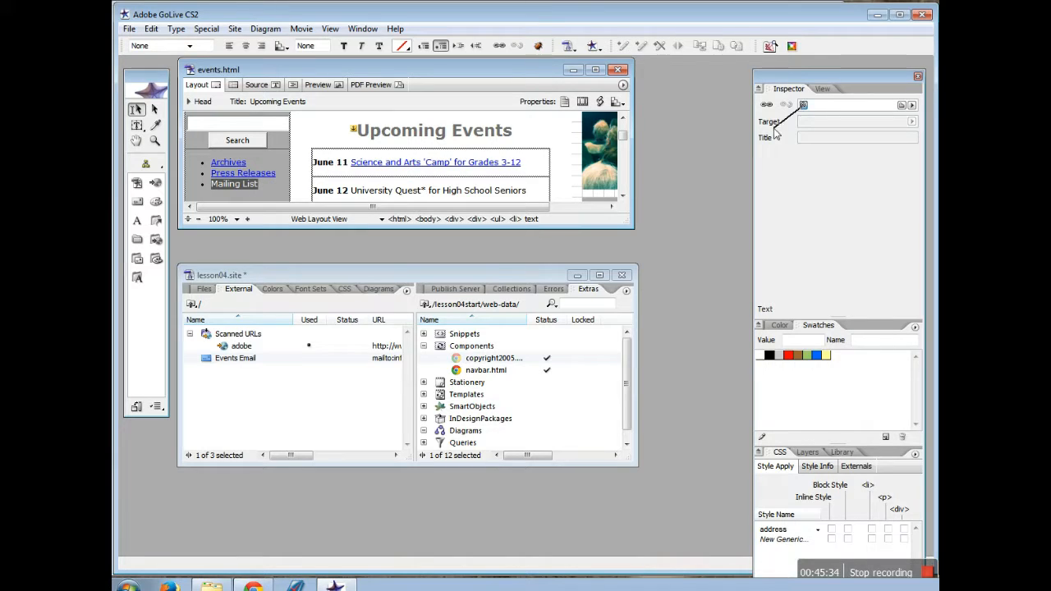
drag(802, 105, 247, 360)
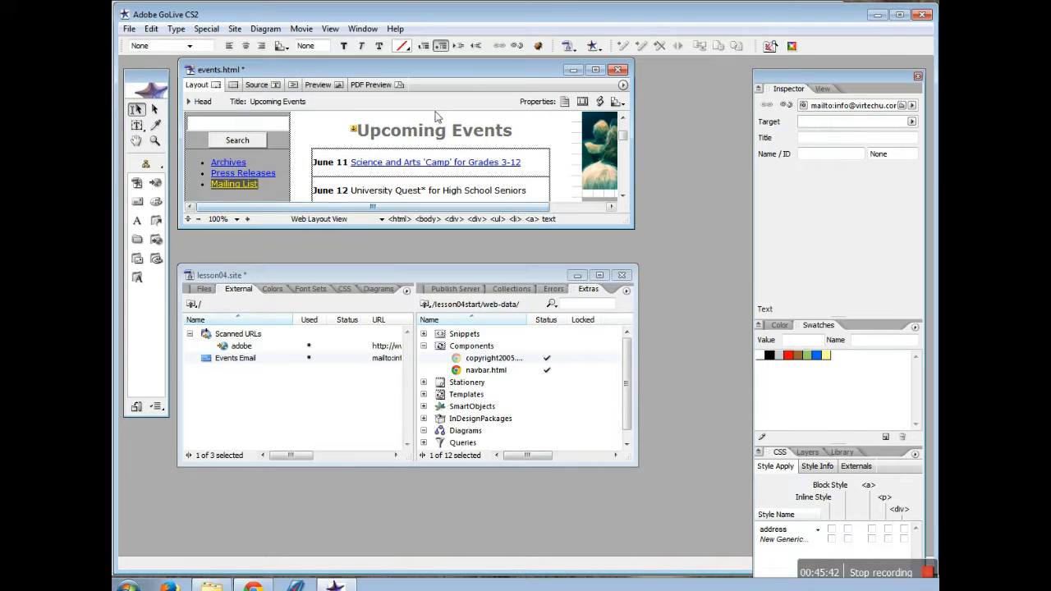
Save events.html with Ctrl+S and bring up the site's file list
key(ctrl+s)
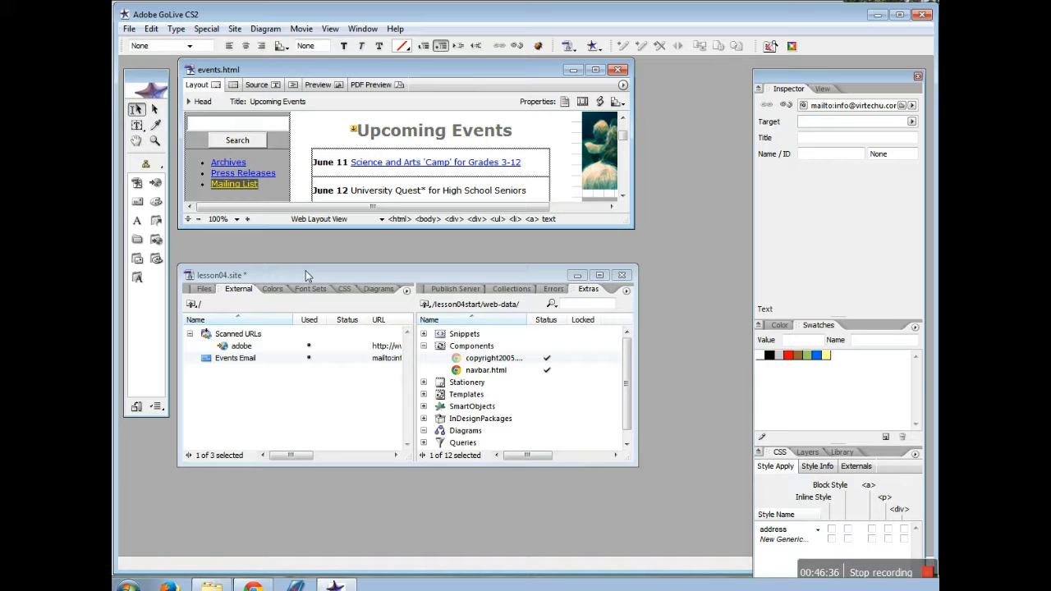
click(204, 290)
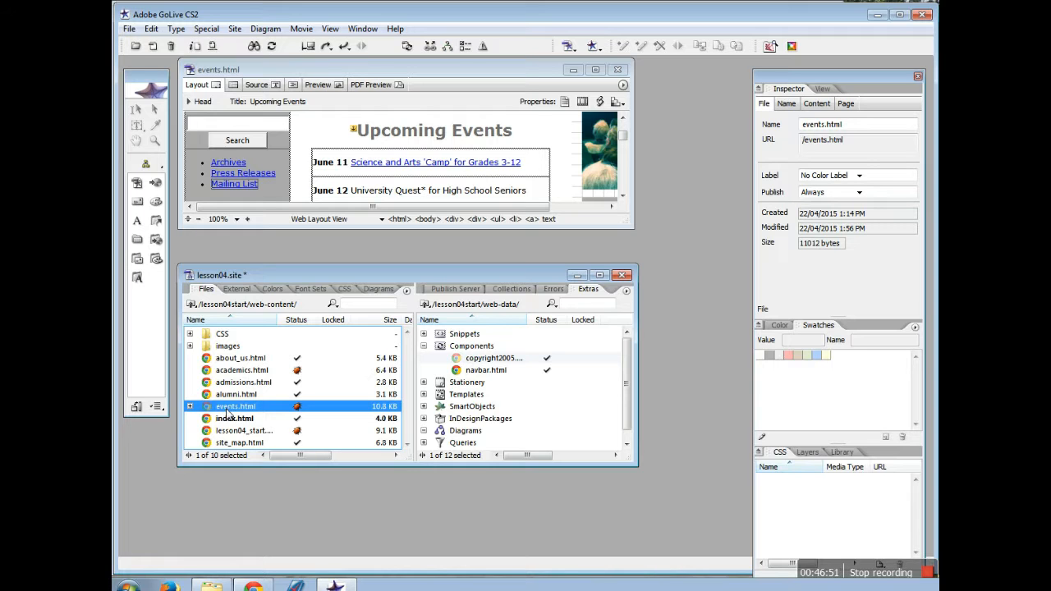
click(361, 30)
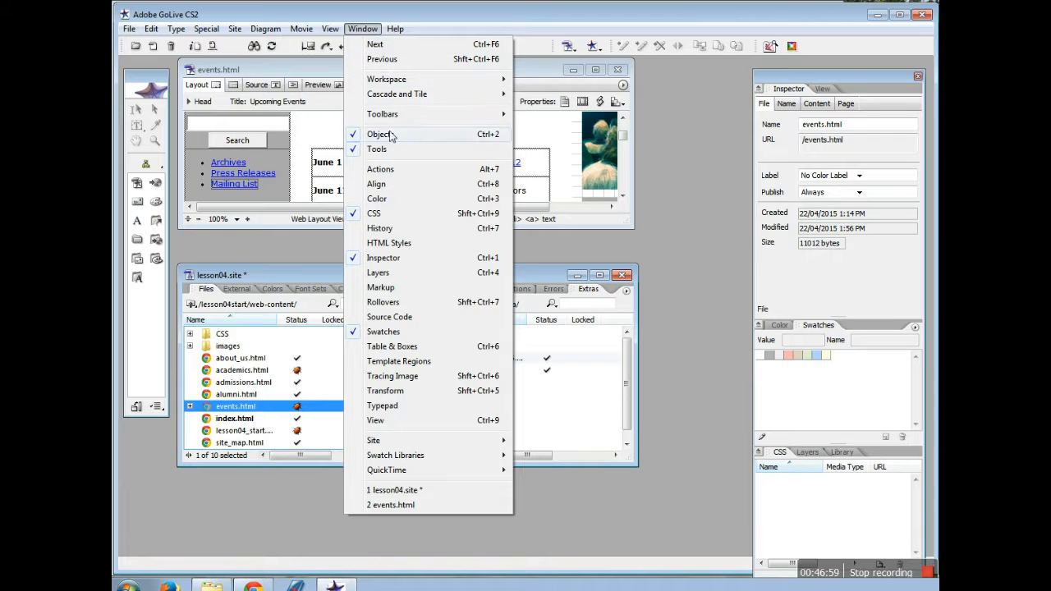
Show In & Out Links for events.html, moved to the upper left and enlarged
mouse_move(497, 444)
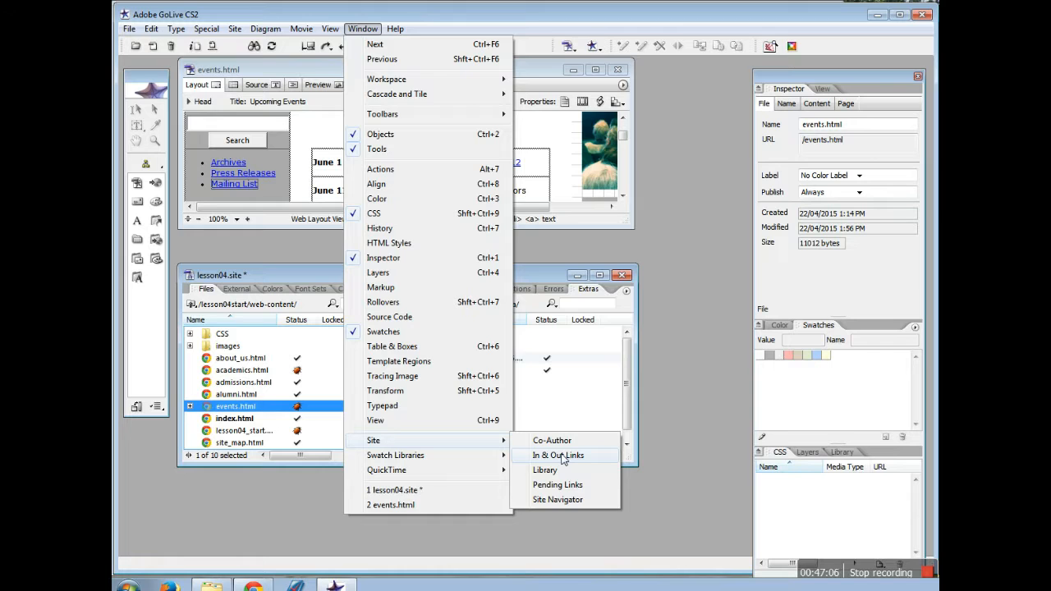
click(563, 457)
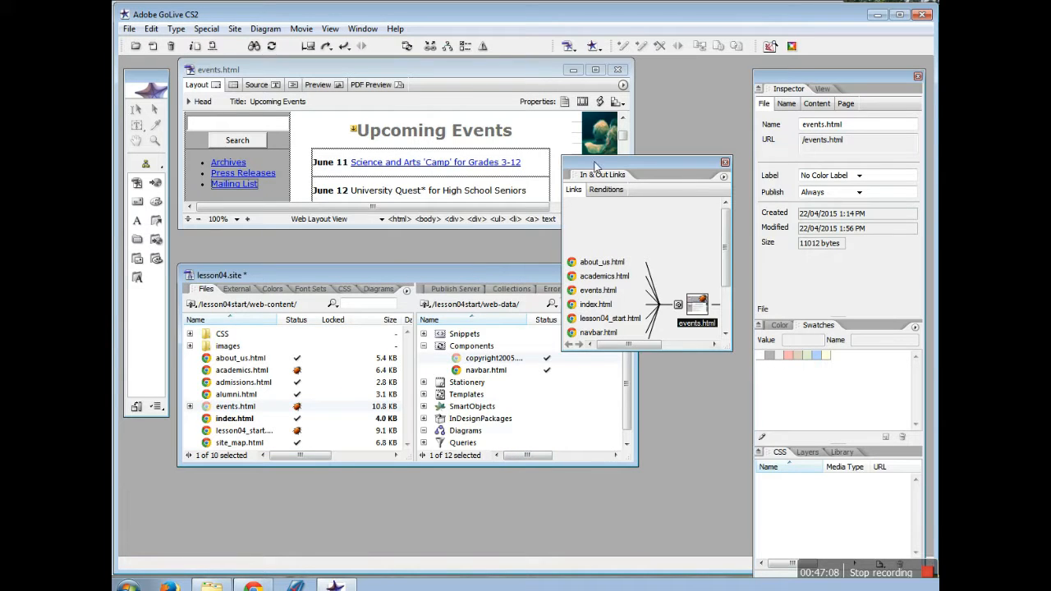
drag(595, 167, 245, 63)
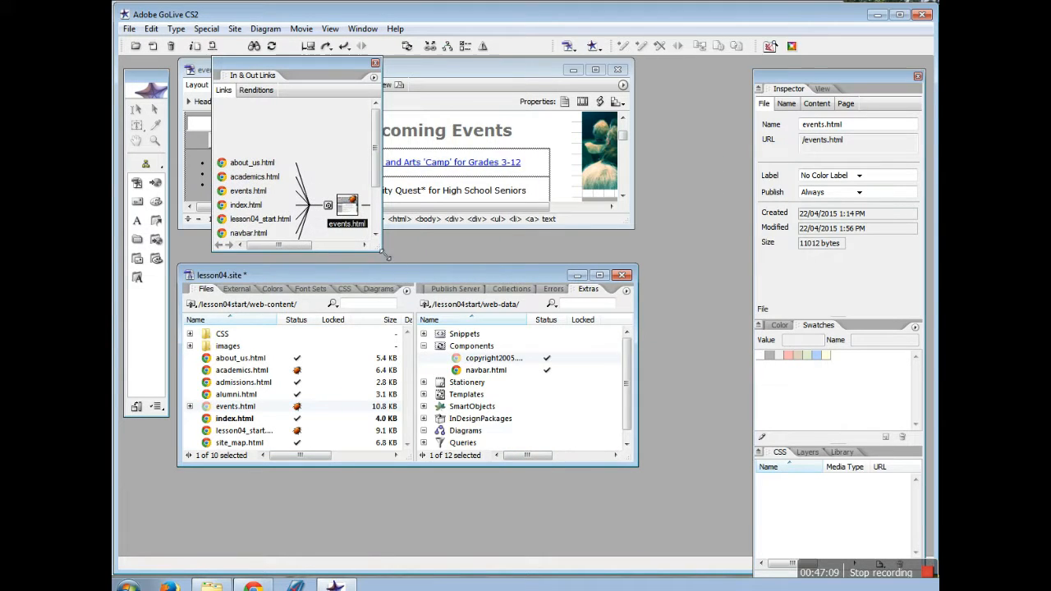
drag(385, 256, 676, 425)
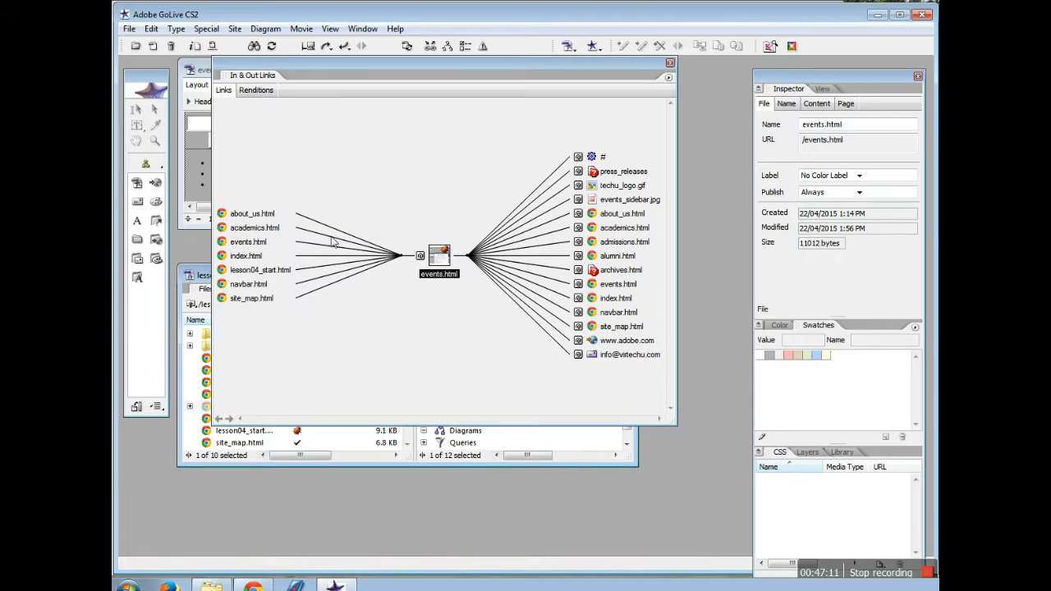